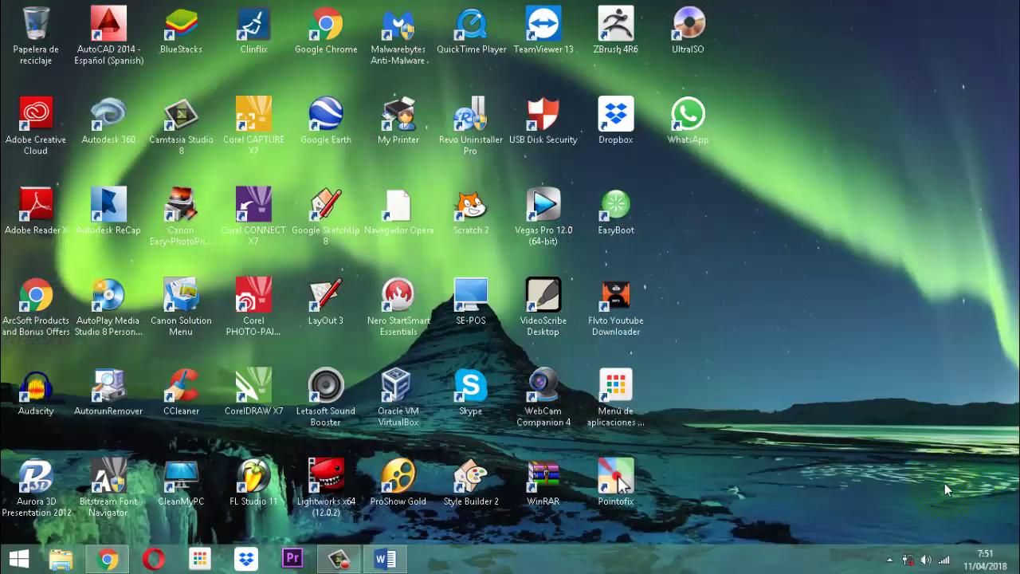
# Open the Lista Servicios workbook from DATA (D:) > documentos 2017 > software veterinarias > ficheros excel
pyautogui.click(63, 562)
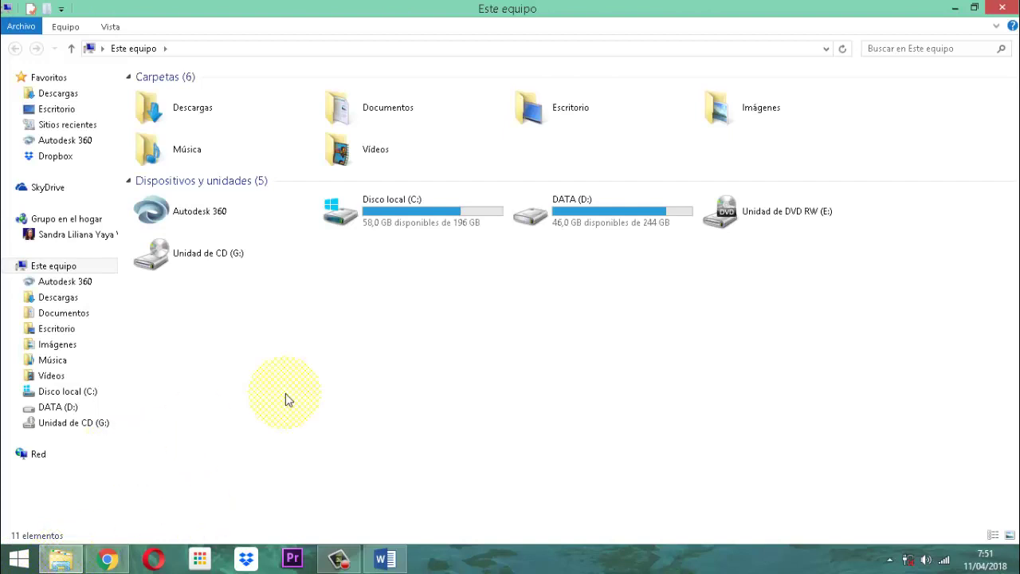
pyautogui.moveTo(603, 223)
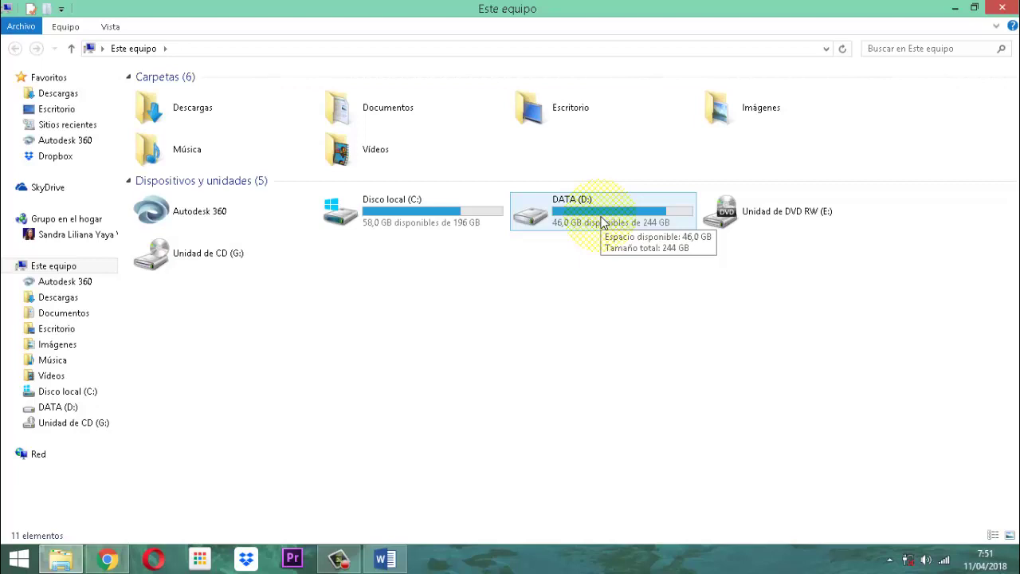
pyautogui.doubleClick(603, 223)
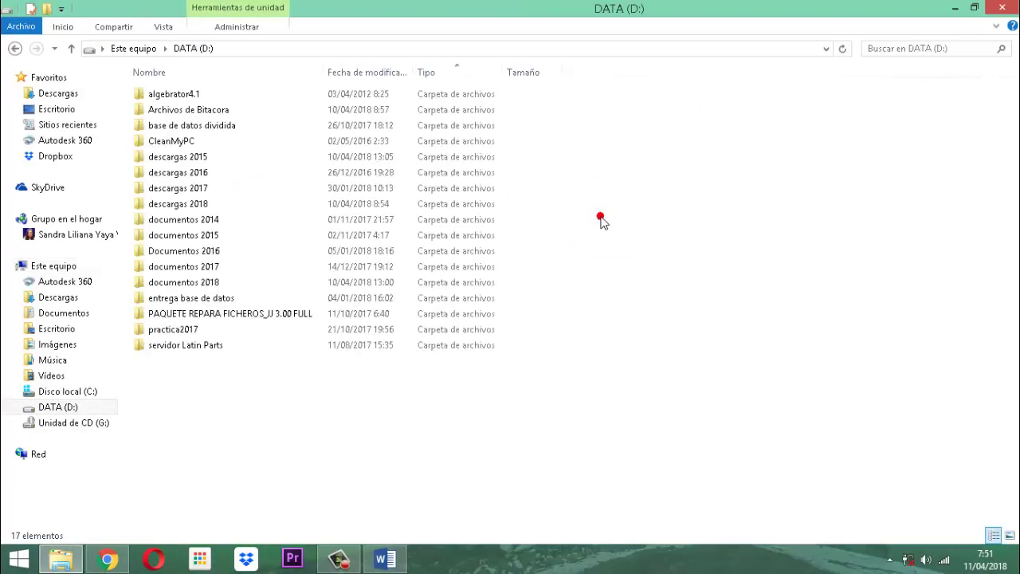
pyautogui.doubleClick(202, 269)
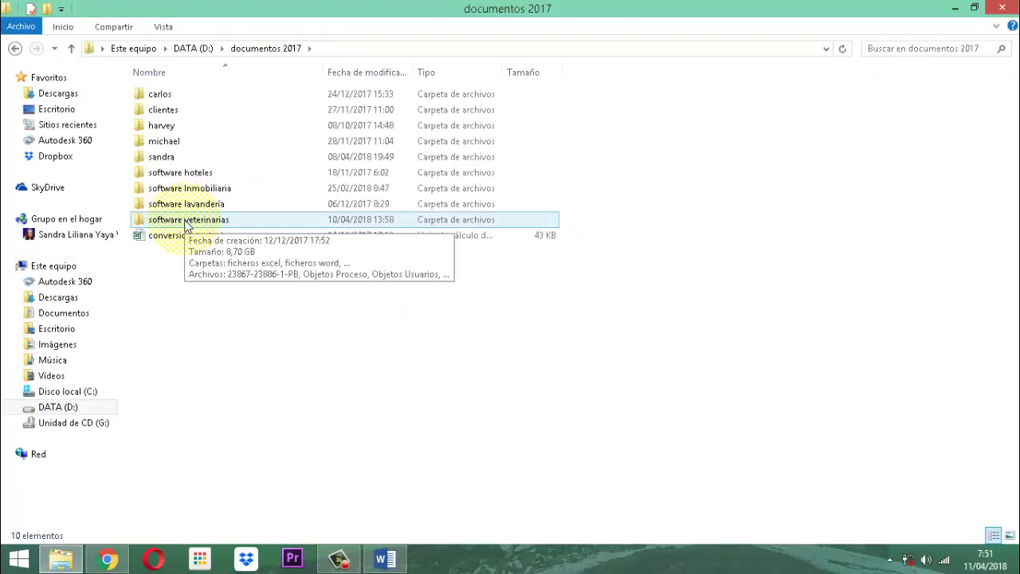
pyautogui.doubleClick(187, 220)
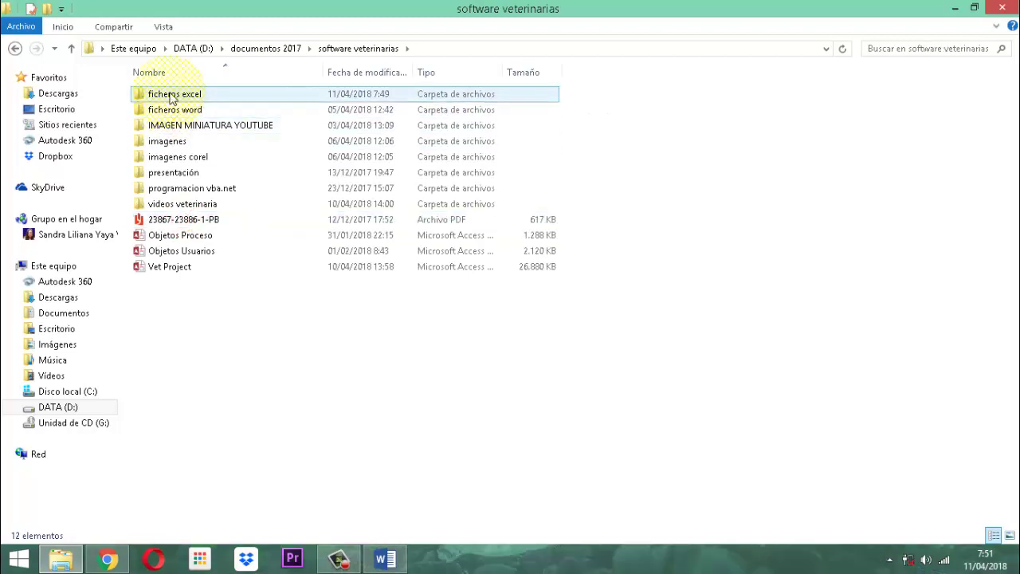
pyautogui.doubleClick(170, 96)
pyautogui.click(169, 94)
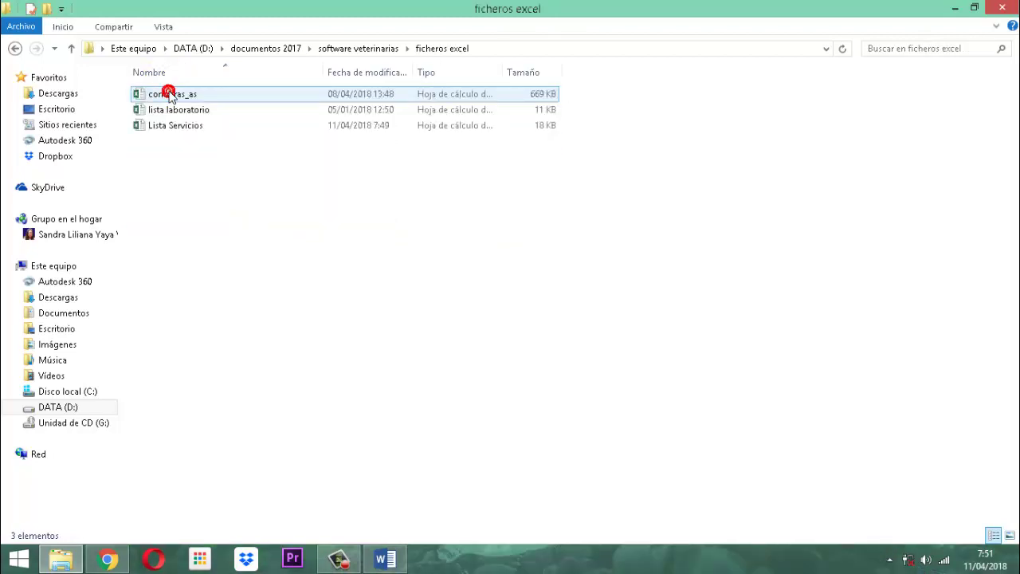
pyautogui.doubleClick(183, 128)
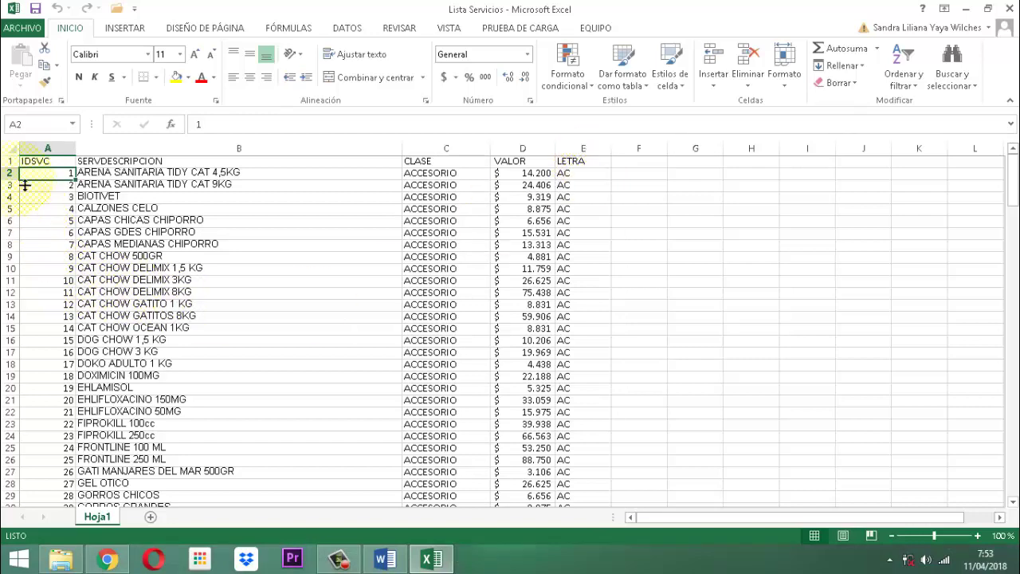
# Look through the whole service list, examining the IDSVC numbering, the descriptions and the categories in the CLASE column
pyautogui.scroll(-20, 58, 191)
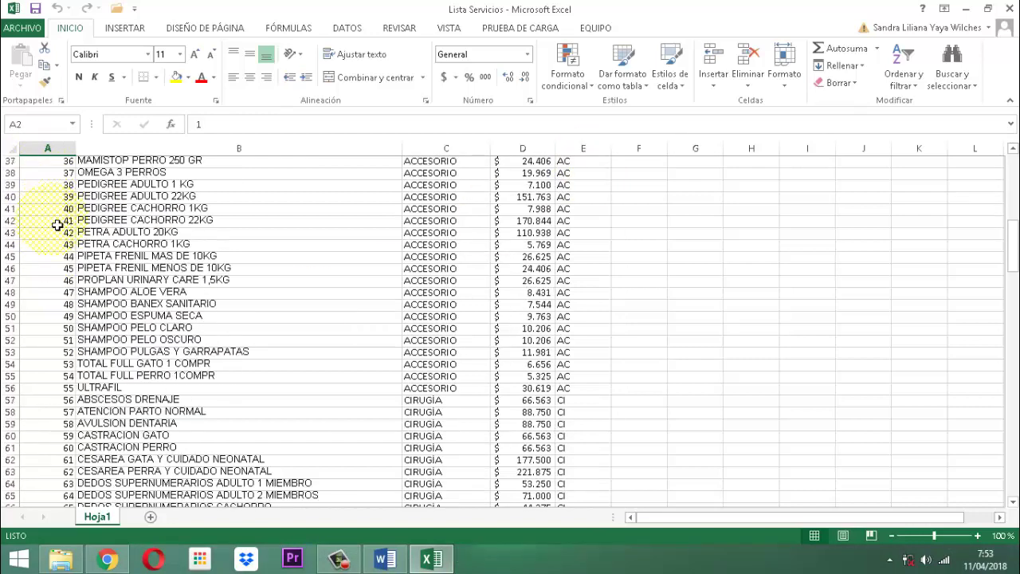
pyautogui.scroll(-20, 55, 240)
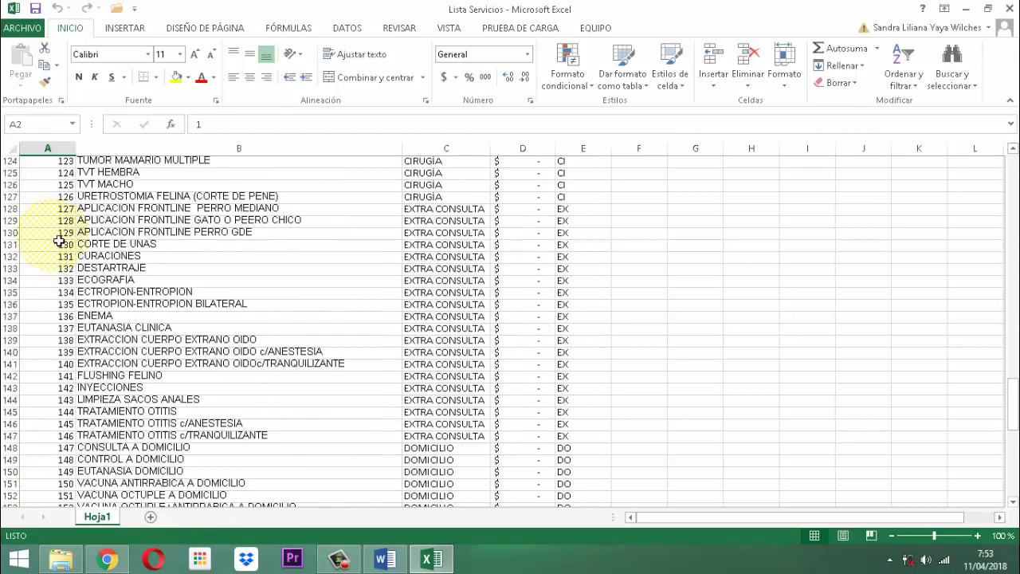
pyautogui.scroll(-3, 59, 241)
pyautogui.scroll(-5, 59, 241)
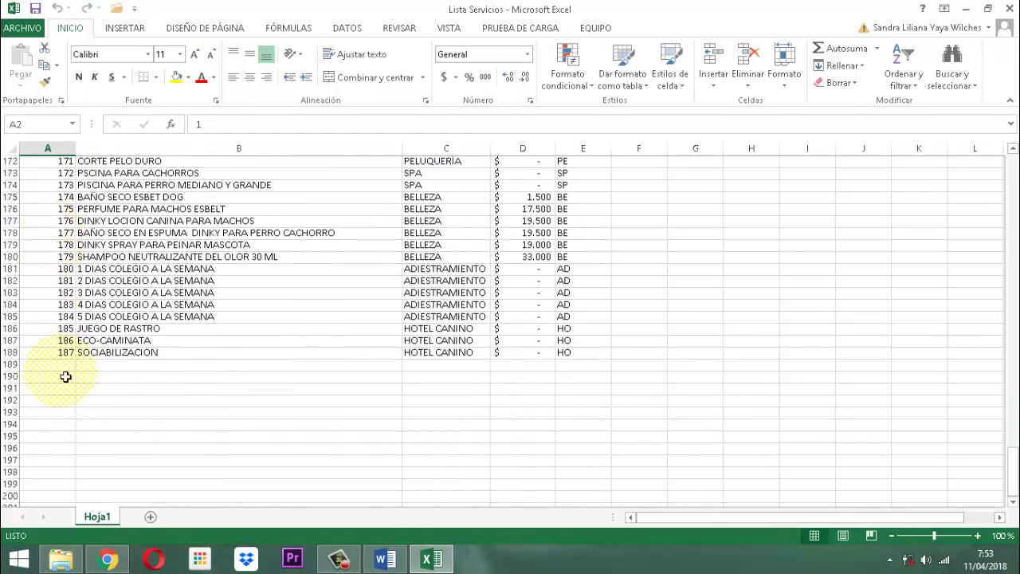
pyautogui.scroll(20, 247, 371)
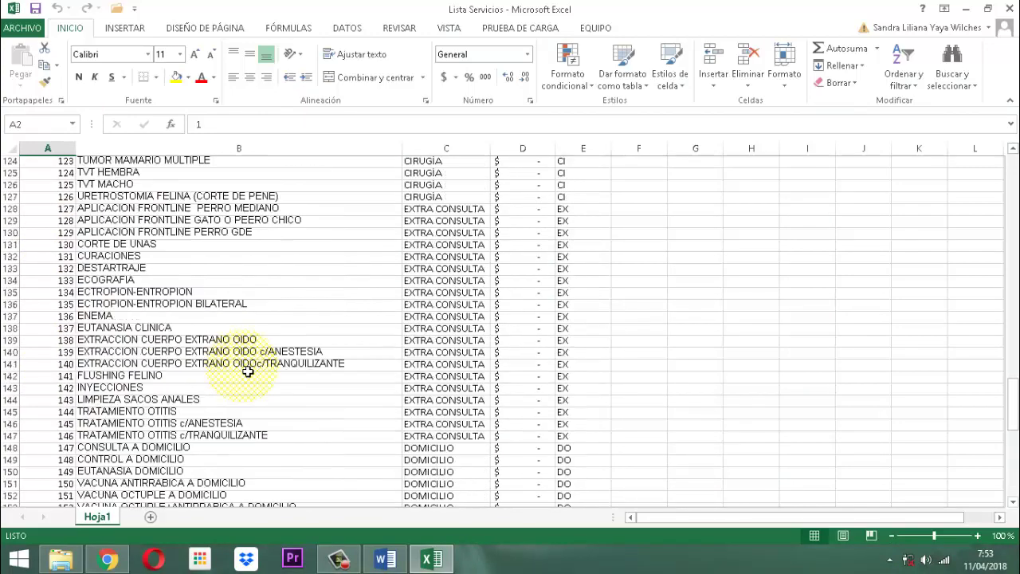
pyautogui.scroll(20, 248, 372)
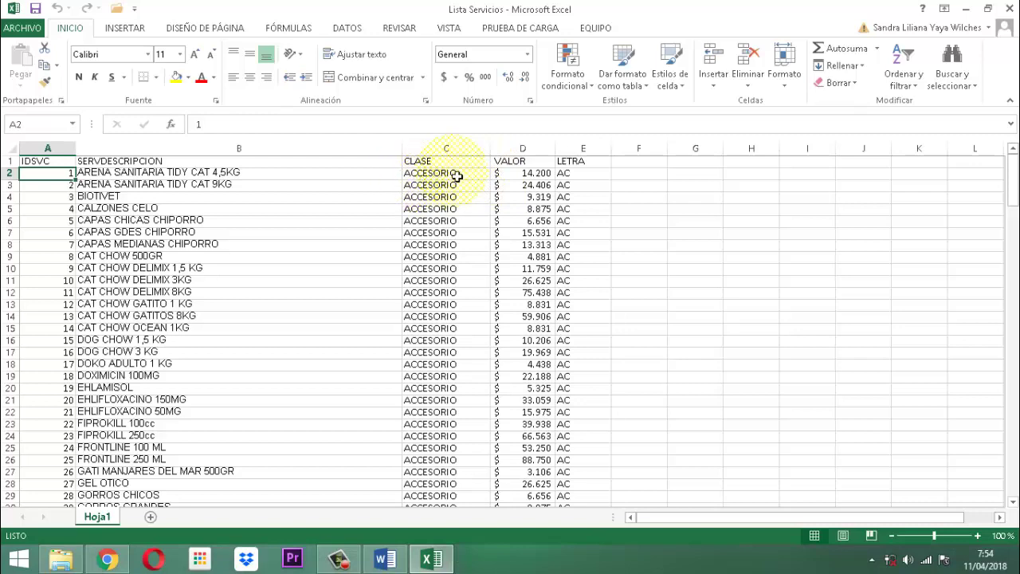
pyautogui.scroll(-20, 460, 250)
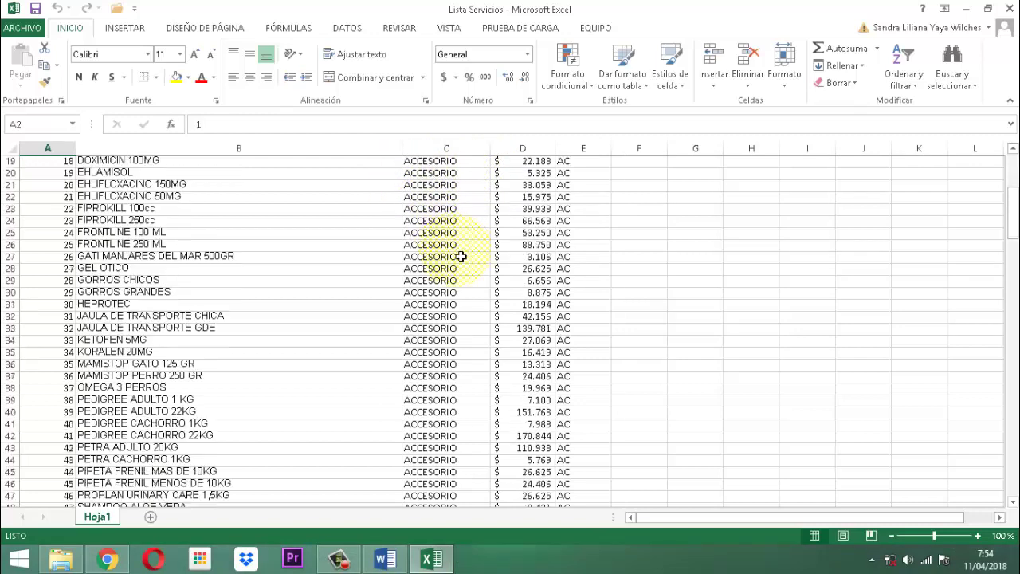
pyautogui.scroll(-20, 463, 262)
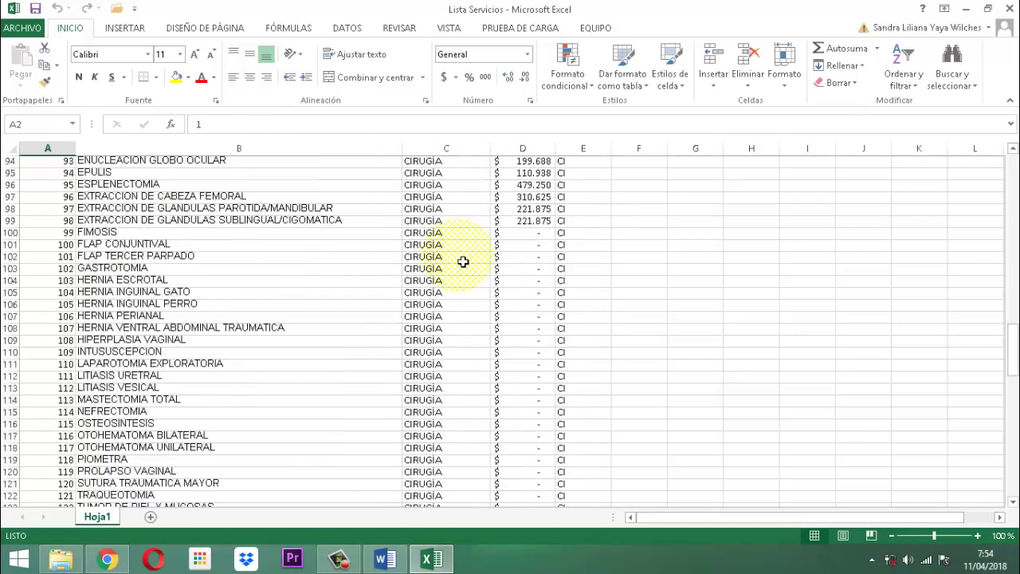
pyautogui.scroll(-3, 467, 267)
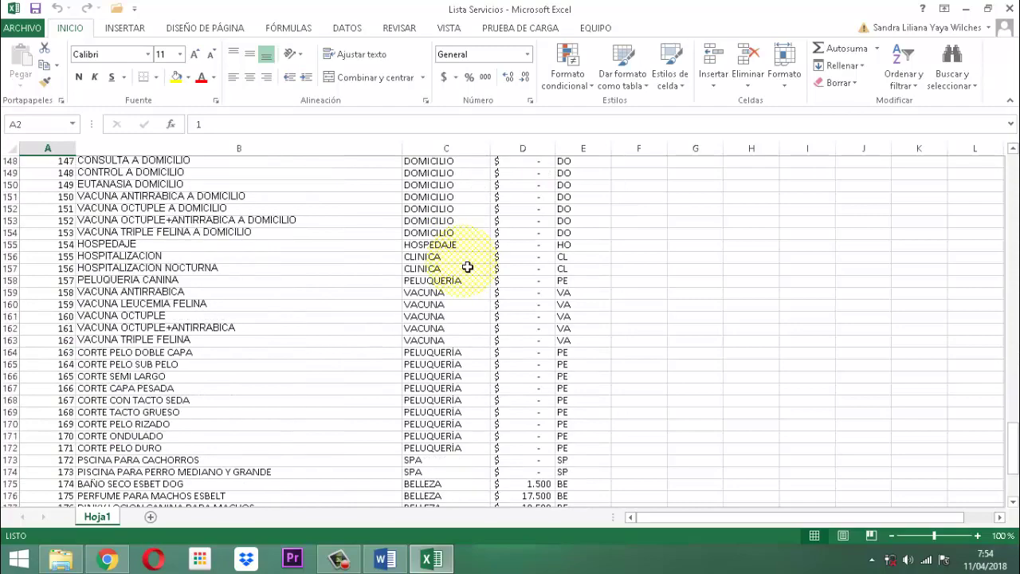
pyautogui.scroll(15, 467, 267)
pyautogui.scroll(17, 467, 267)
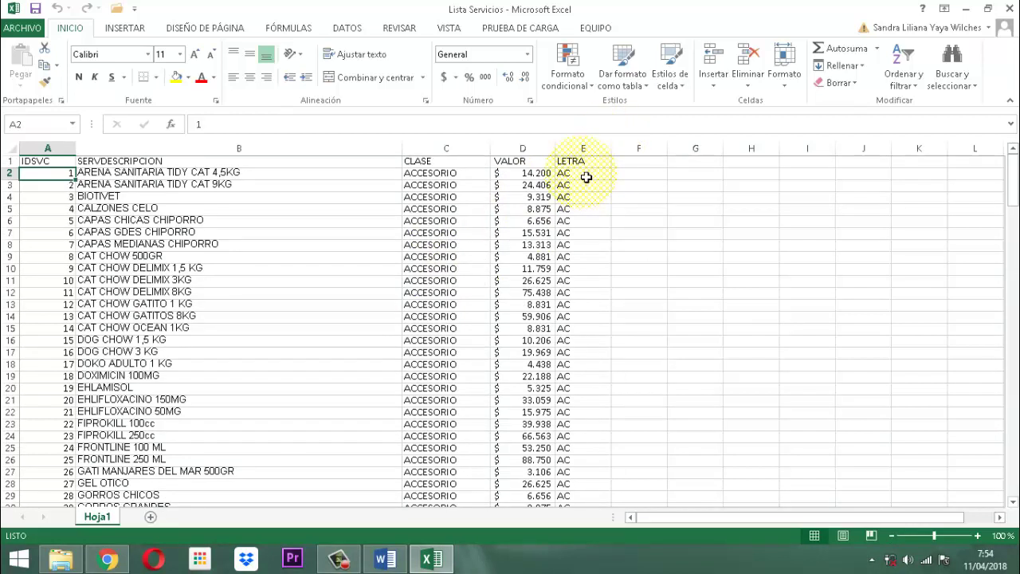
# Examine the formula in cell E2 and compare the LETRA codes with the CLASE categories down the whole list
pyautogui.click(586, 180)
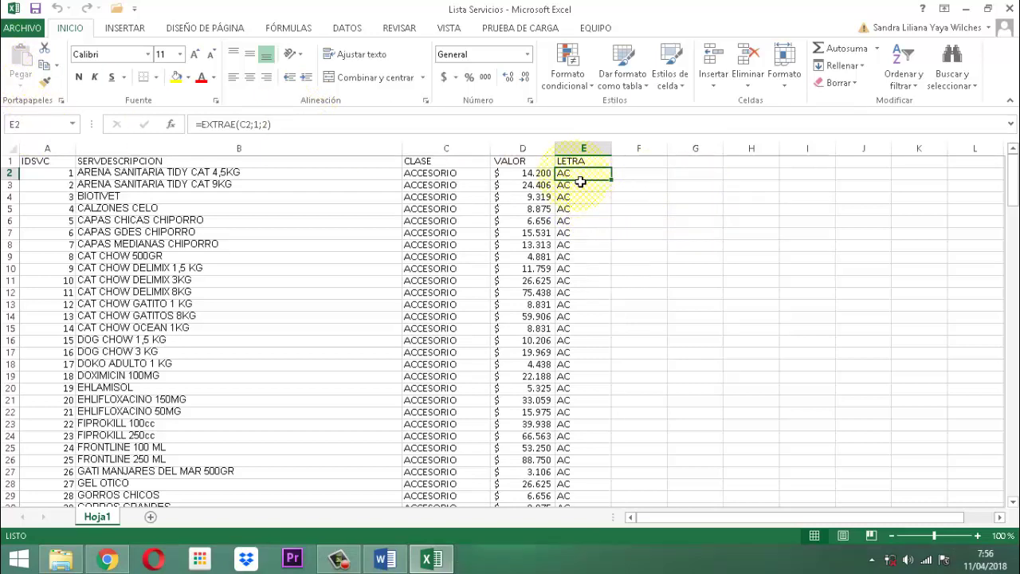
pyautogui.scroll(-20, 597, 194)
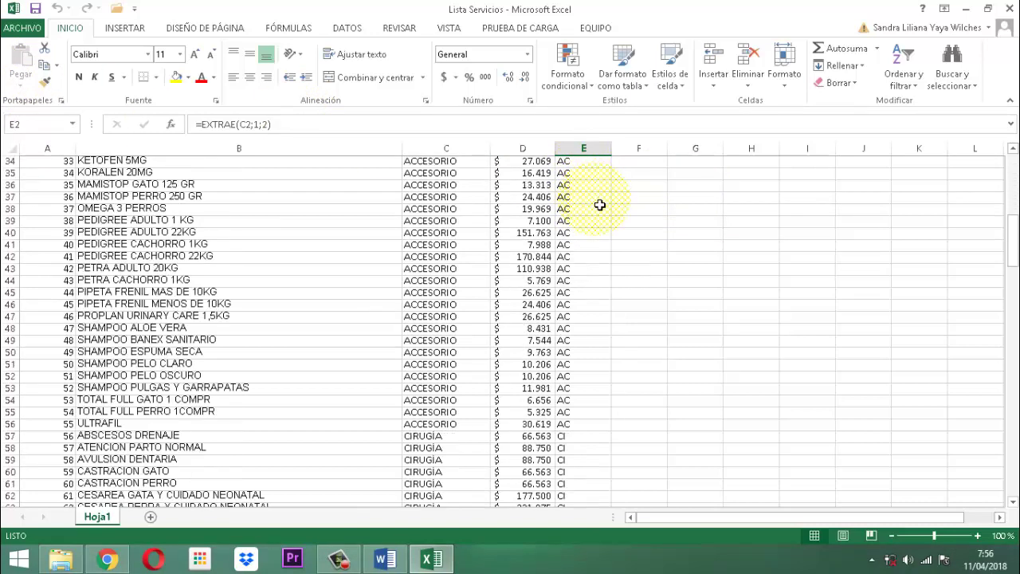
pyautogui.scroll(-5, 599, 205)
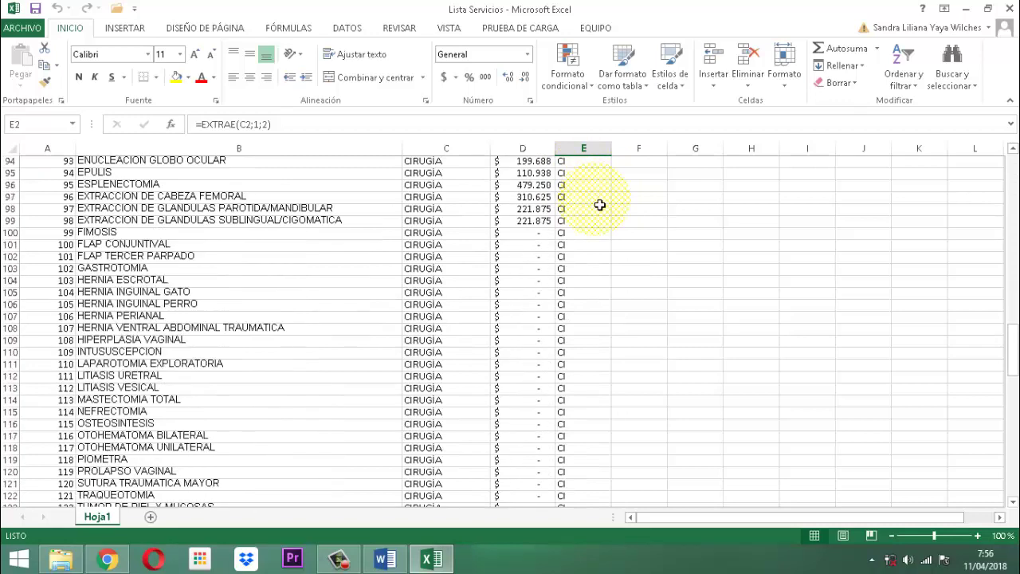
pyautogui.scroll(18, 600, 205)
pyautogui.scroll(-6, 598, 219)
pyautogui.scroll(-2, 597, 220)
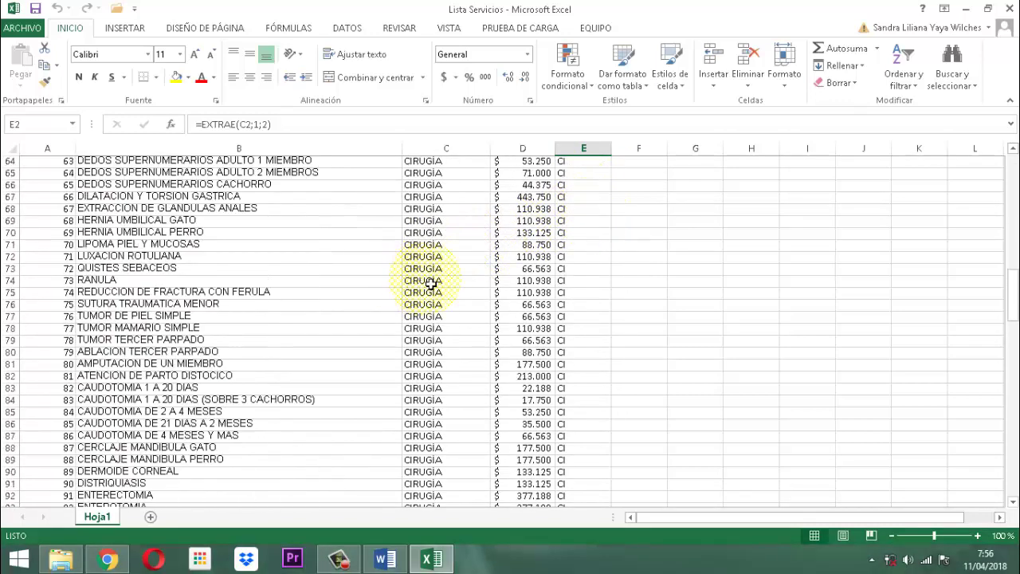
pyautogui.scroll(-18, 534, 290)
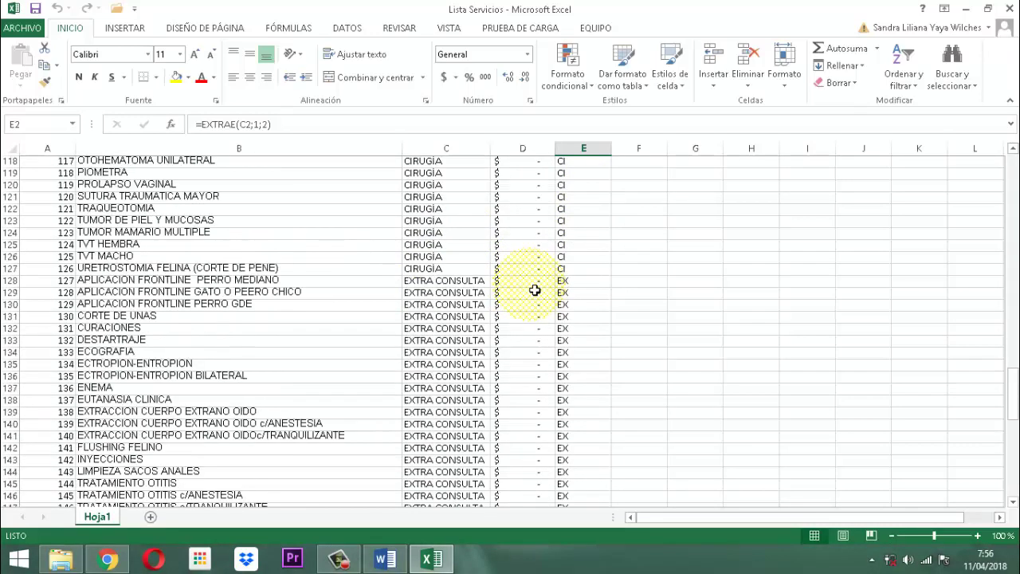
pyautogui.scroll(-8, 535, 290)
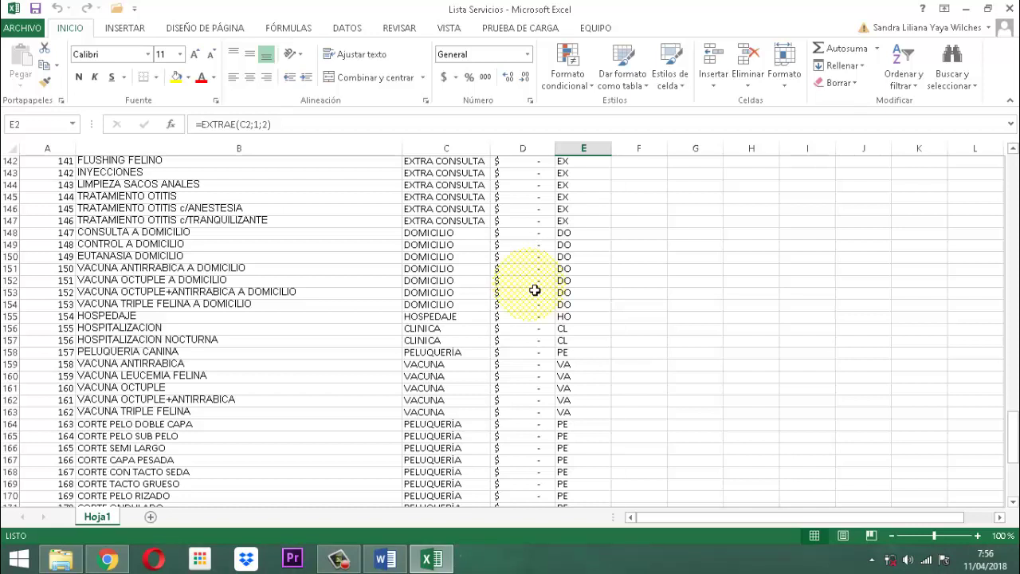
pyautogui.scroll(-1, 535, 290)
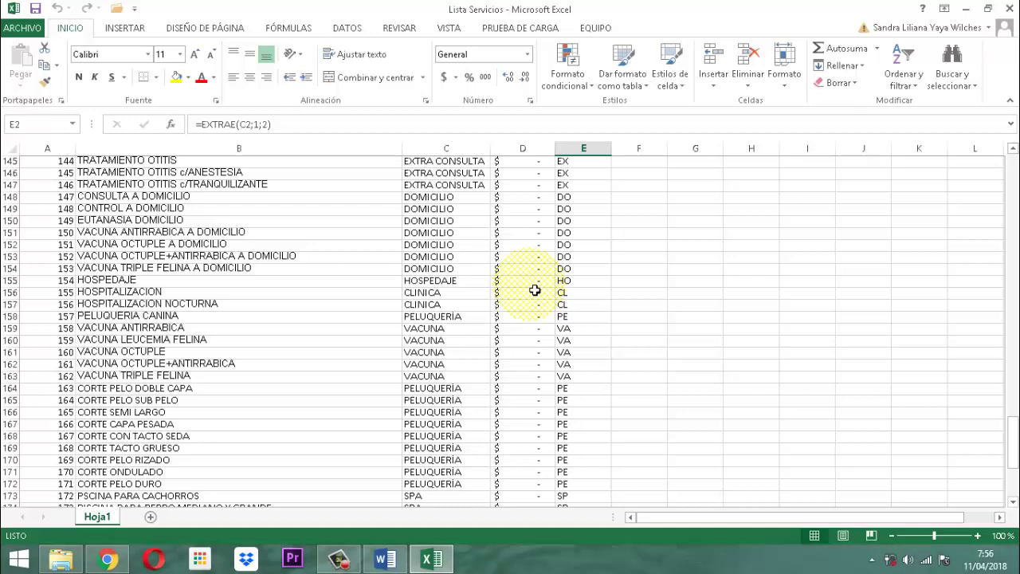
pyautogui.scroll(-2, 535, 290)
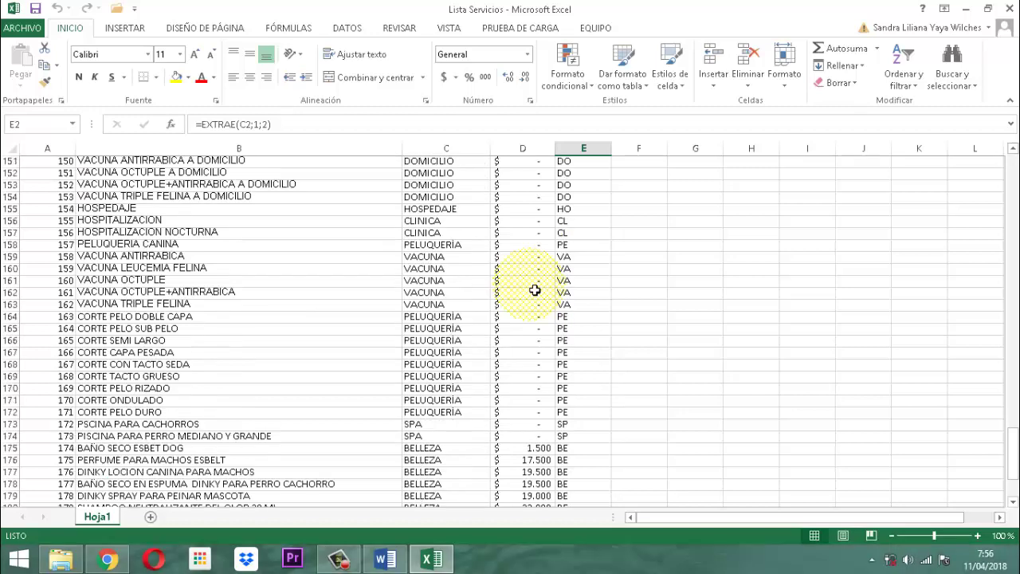
pyautogui.scroll(-3, 535, 290)
pyautogui.scroll(-3, 534, 290)
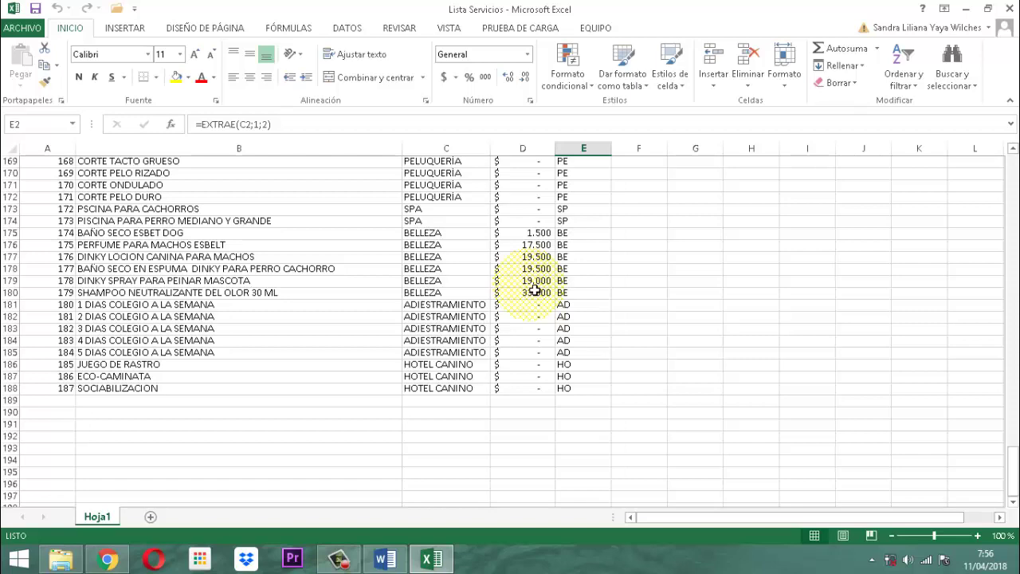
pyautogui.scroll(20, 535, 290)
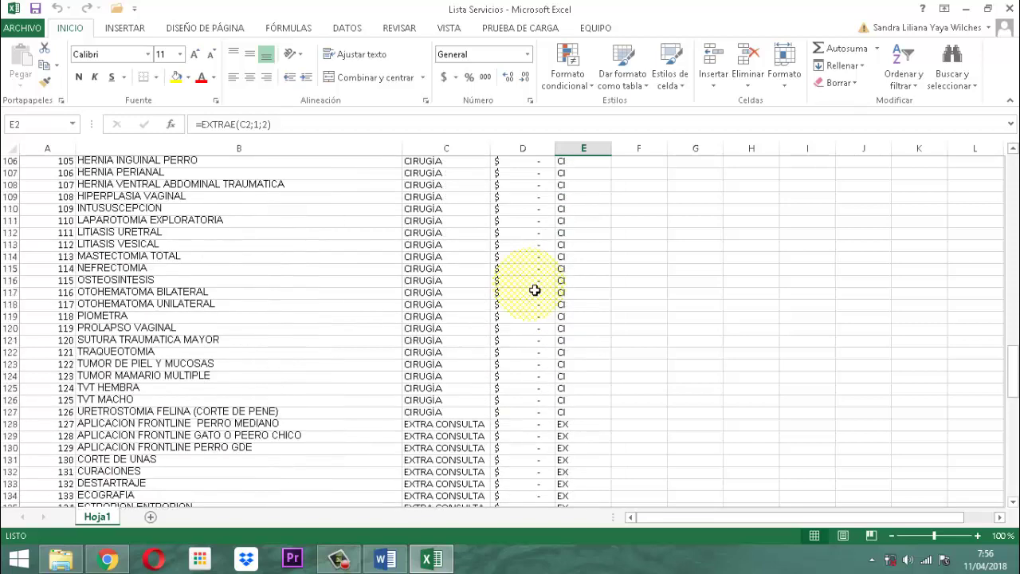
pyautogui.scroll(12, 535, 290)
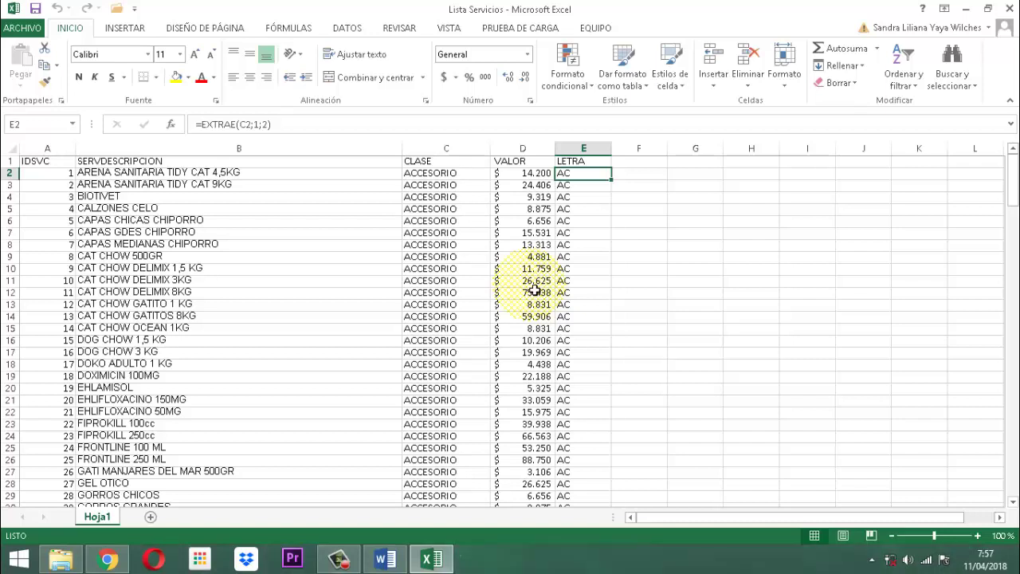
# Enter the sample service code AC000001 in cell F2
pyautogui.click(641, 177)
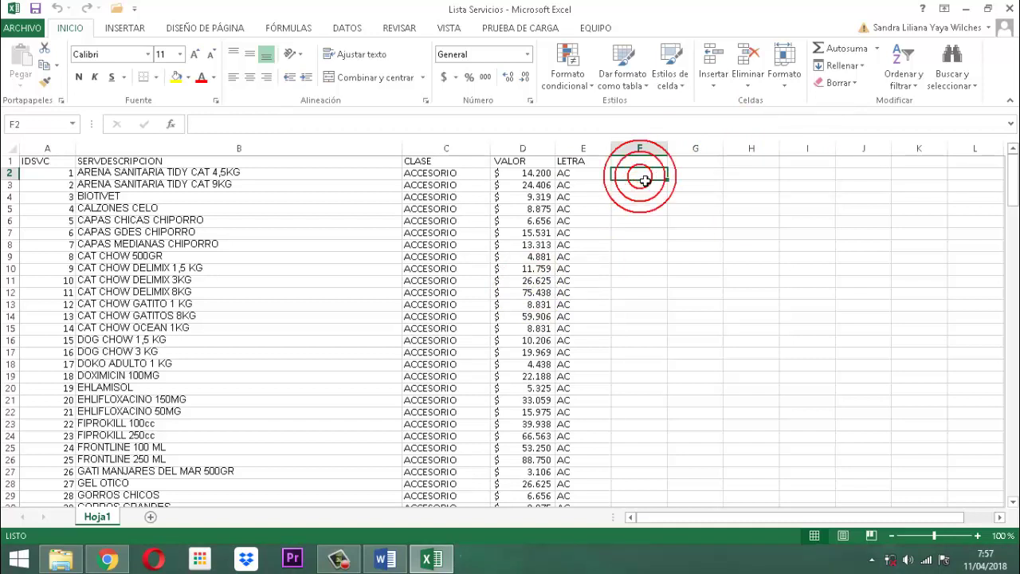
pyautogui.write('AC000001')
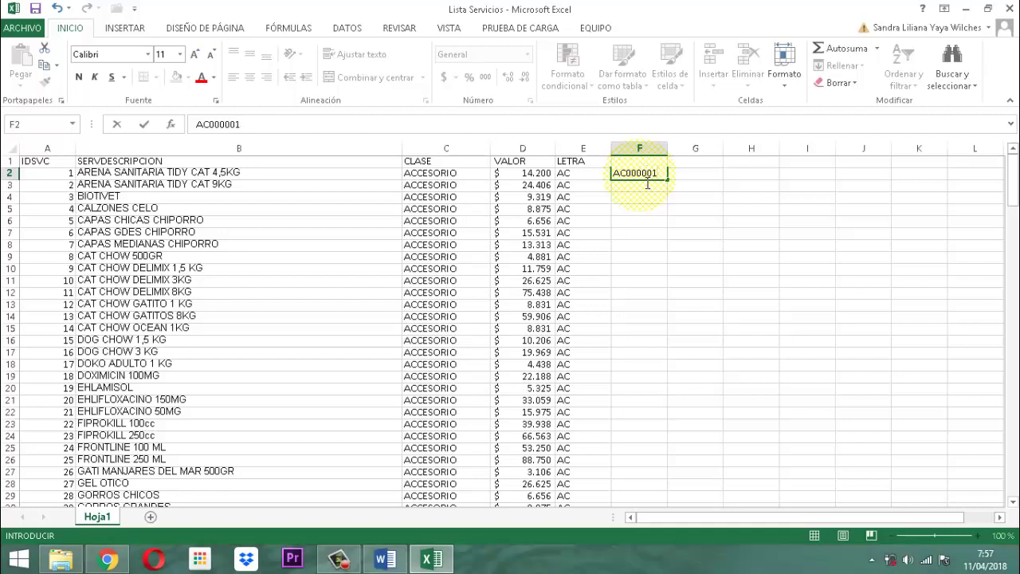
pyautogui.press('Return')
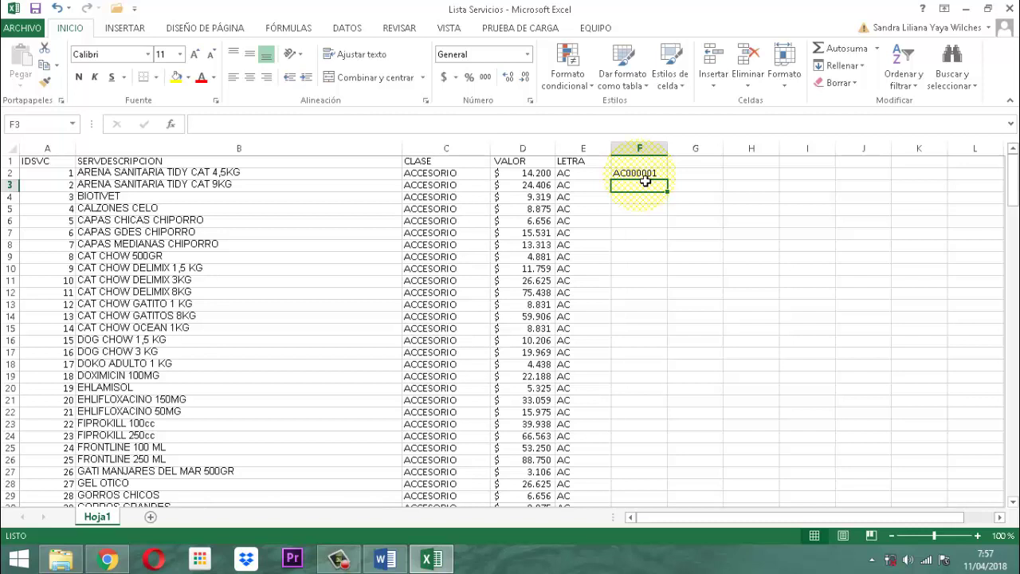
# Clear the sample code from cell F2
pyautogui.click(642, 175)
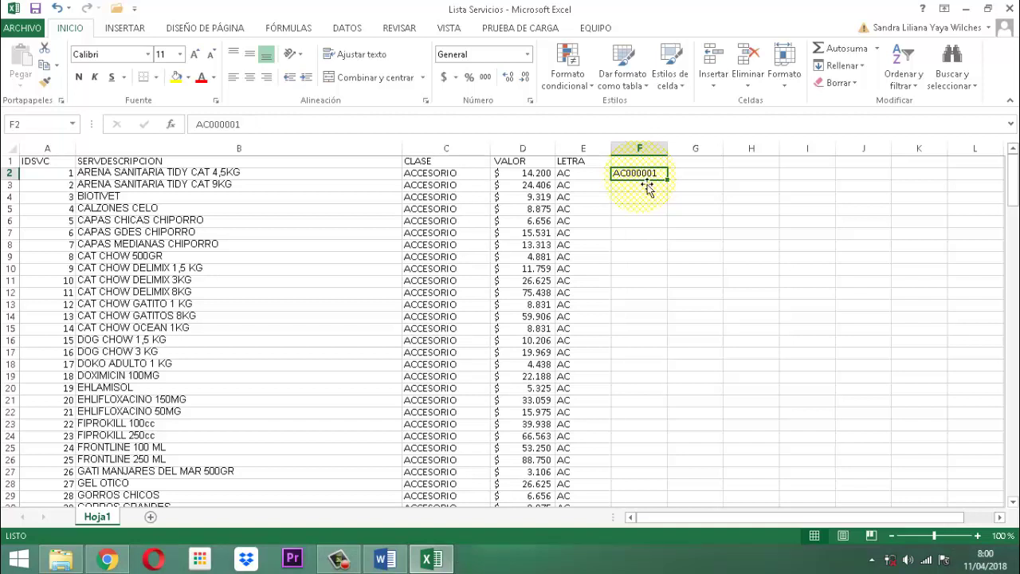
pyautogui.click(629, 232)
pyautogui.click(642, 177)
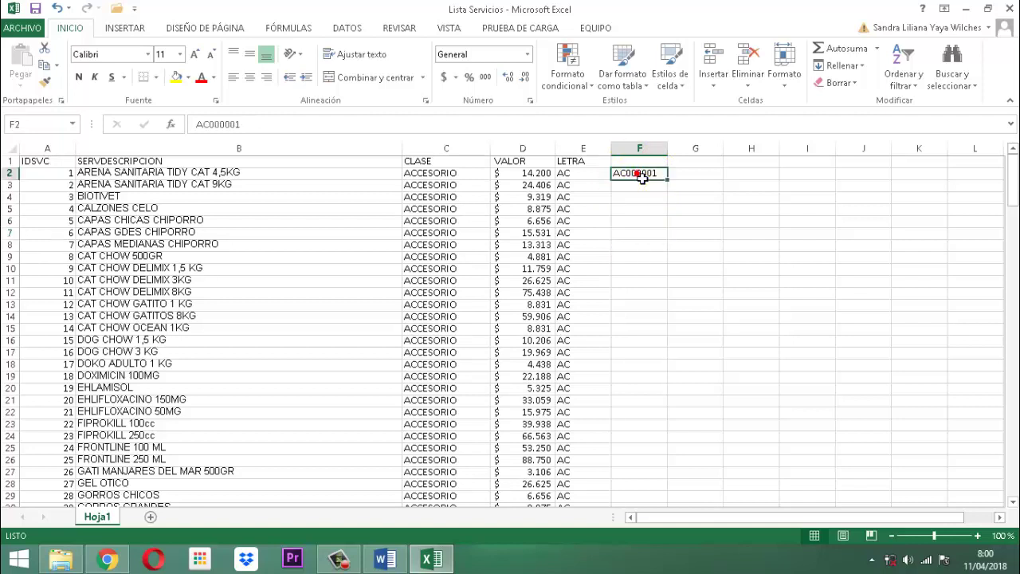
pyautogui.press('Delete')
pyautogui.click(643, 177)
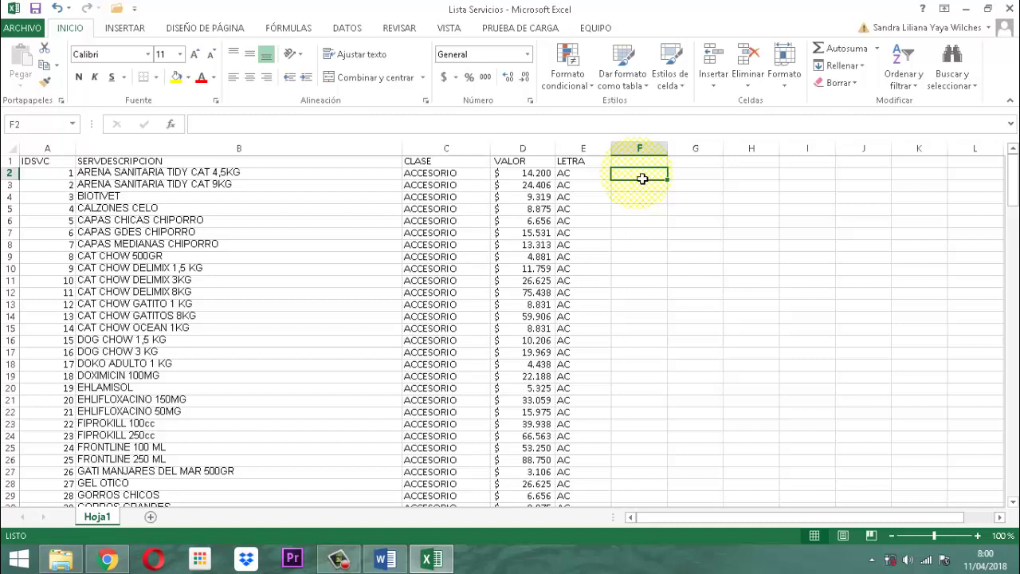
# Save the Lista Servicios workbook and select the first IDSVC value in cell A2
pyautogui.click(37, 11)
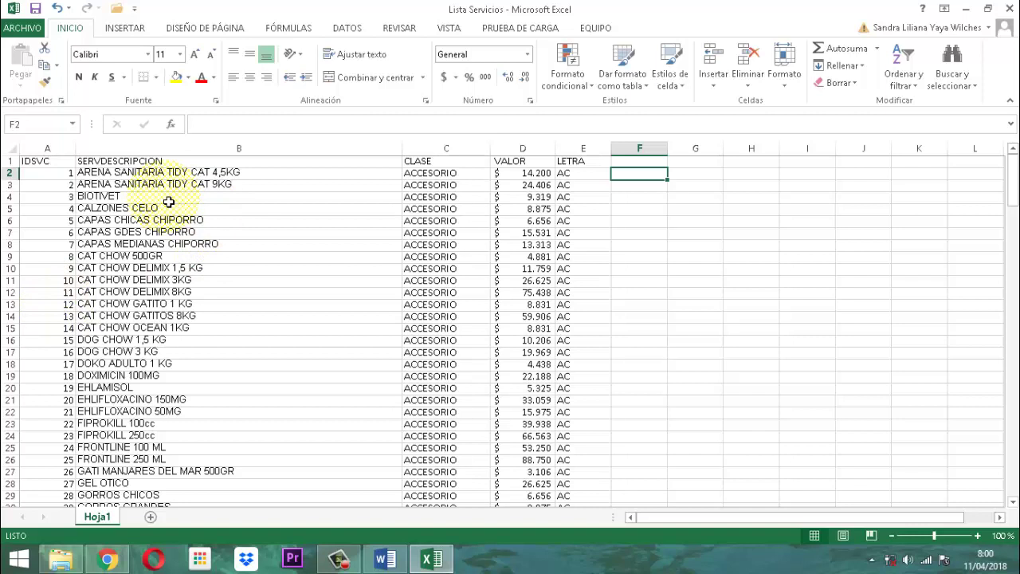
pyautogui.click(40, 176)
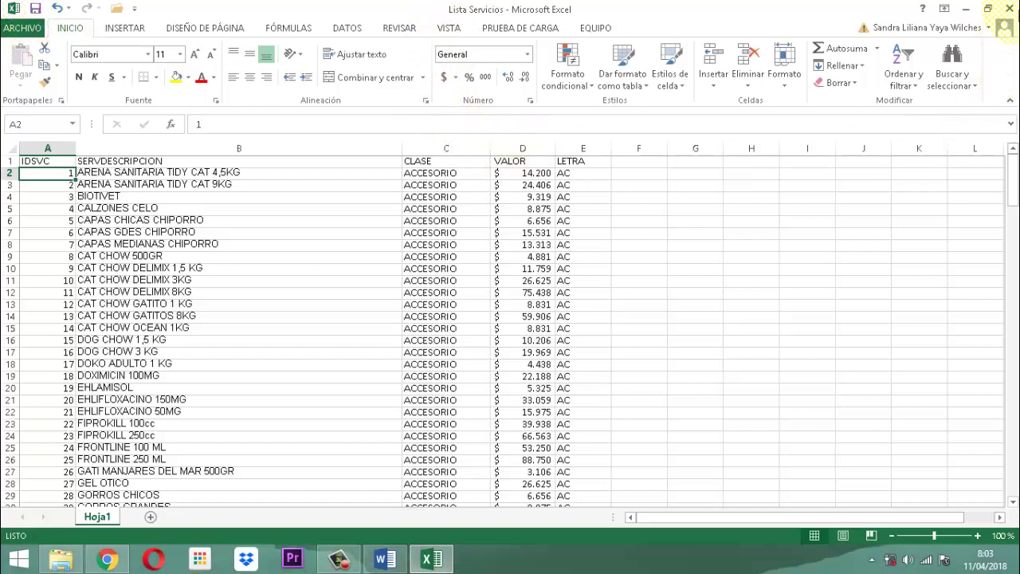
# Close the Lista Servicios workbook, postponing the Malwarebytes update, and copy its file from ficheros excel to the root of DATA (D:)
pyautogui.click(1010, 9)
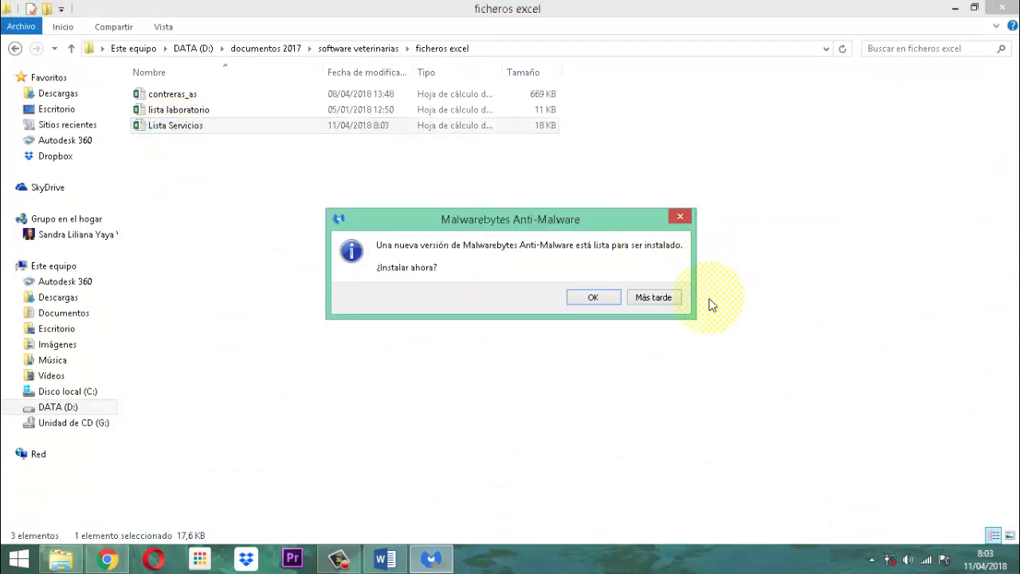
pyautogui.click(663, 298)
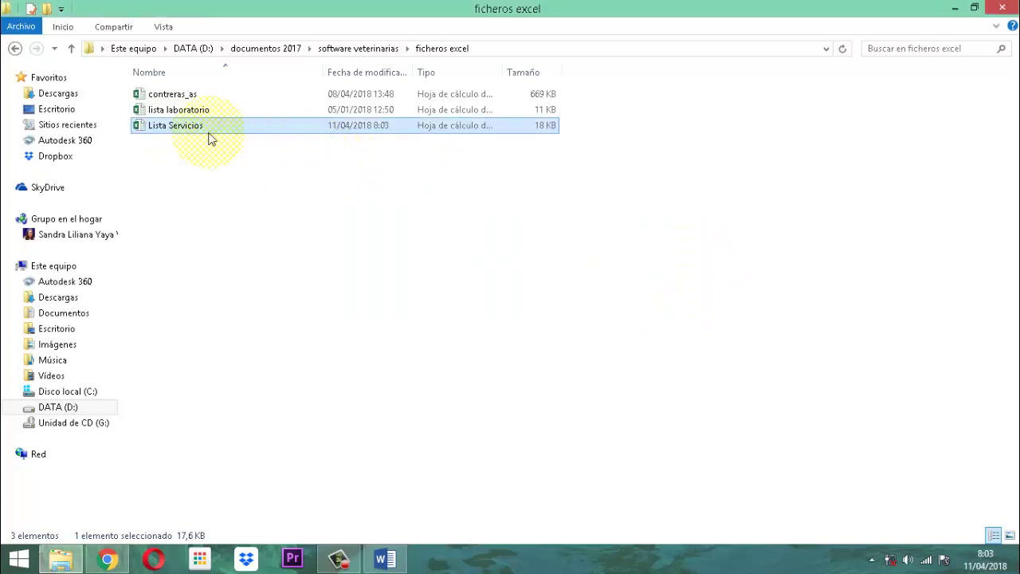
pyautogui.rightClick(182, 127)
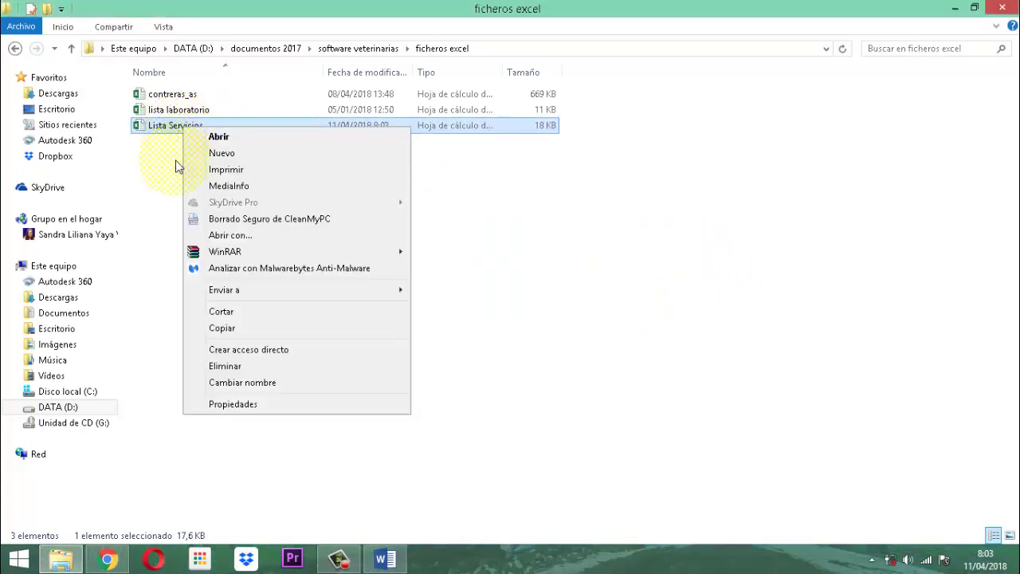
pyautogui.click(221, 328)
pyautogui.click(65, 407)
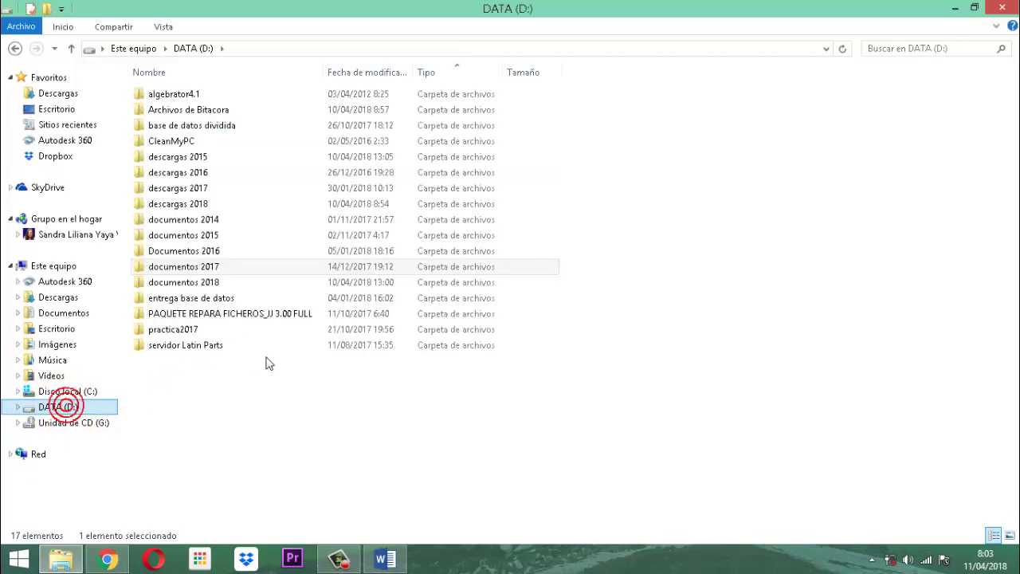
pyautogui.rightClick(190, 376)
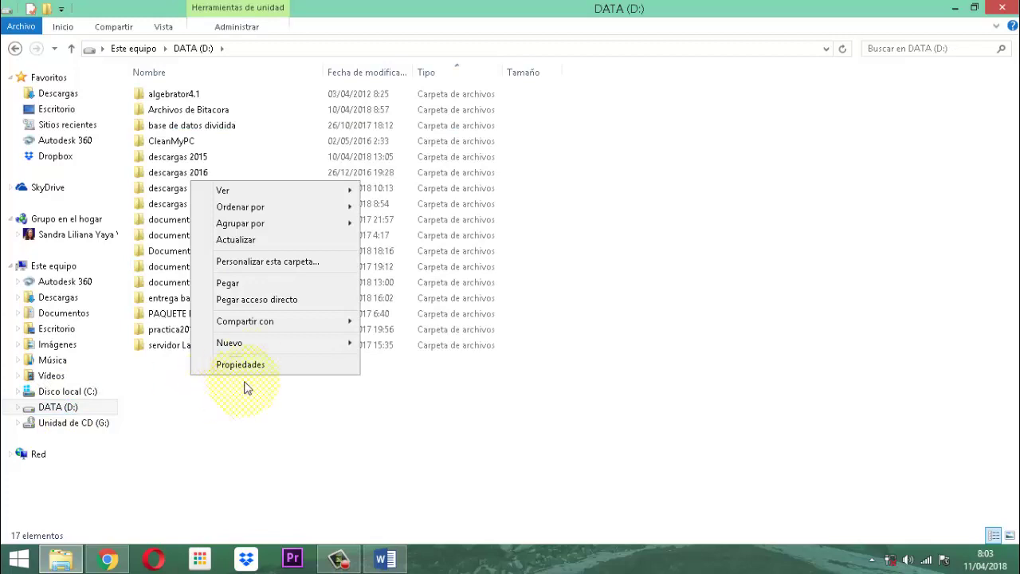
pyautogui.click(226, 283)
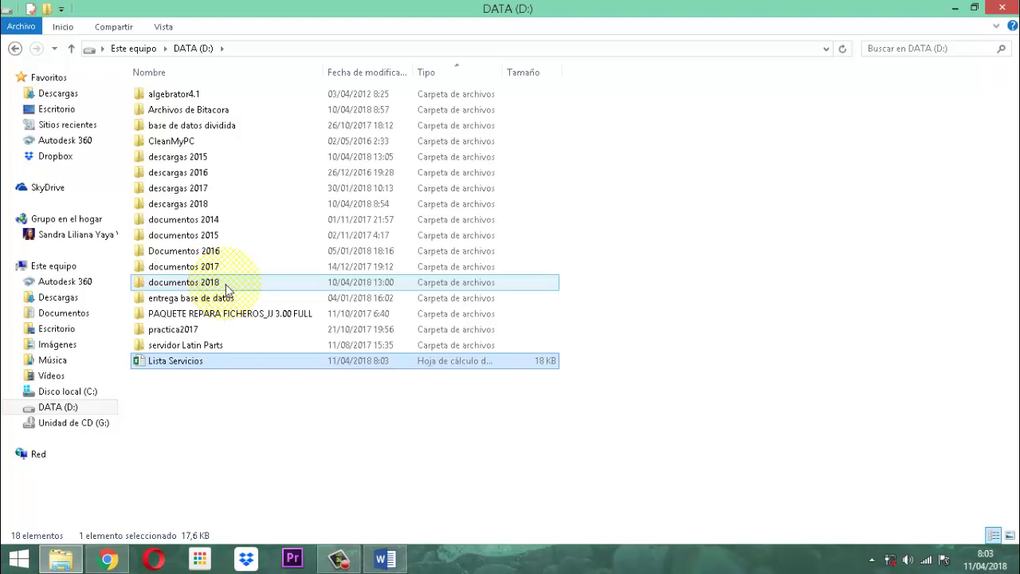
# Open the Vet Project database from documentos 2017\software veterinarias and close its welcome form
pyautogui.click(198, 268)
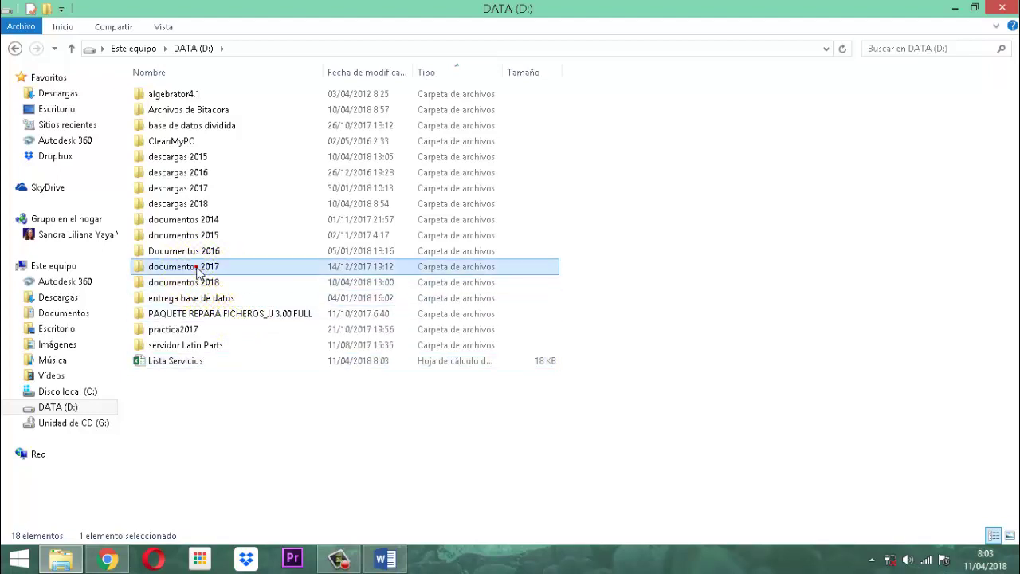
pyautogui.doubleClick(197, 268)
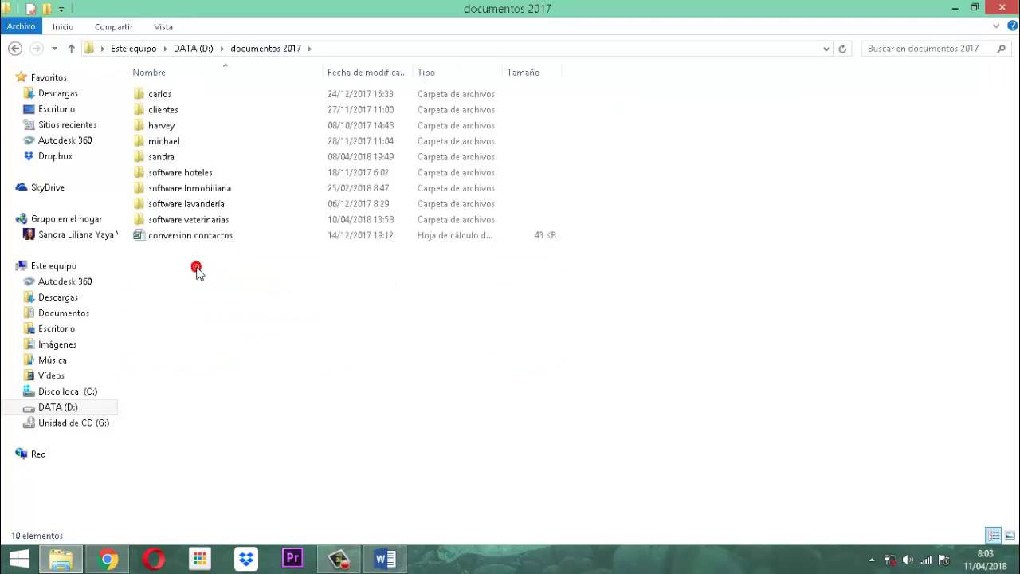
pyautogui.doubleClick(179, 224)
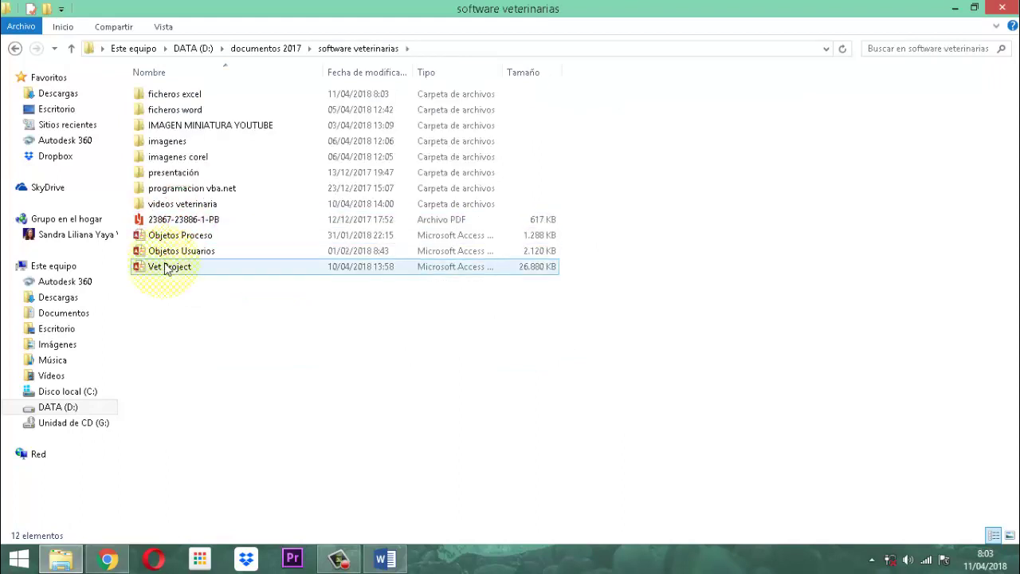
pyautogui.doubleClick(169, 270)
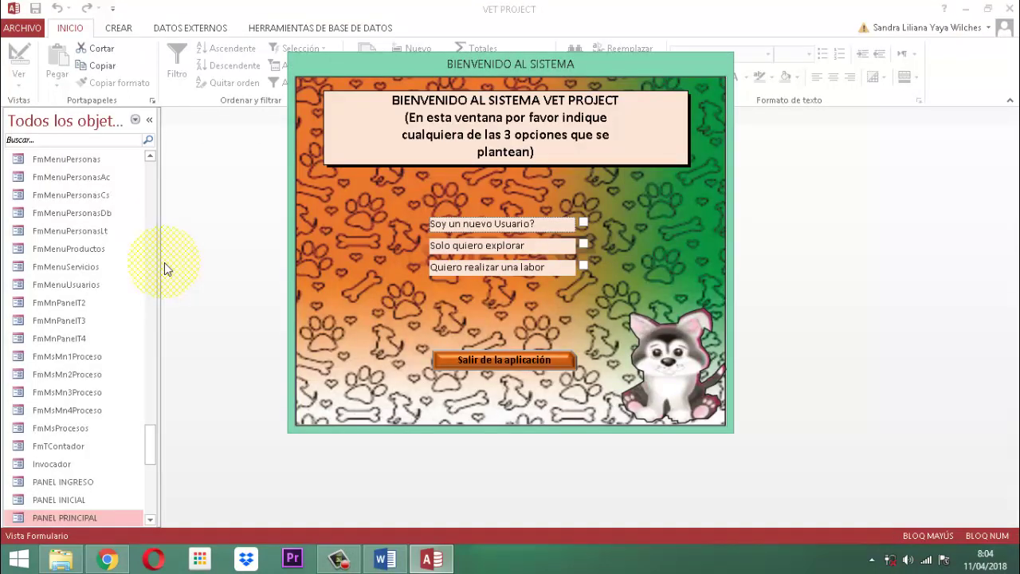
pyautogui.rightClick(538, 62)
pyautogui.click(576, 88)
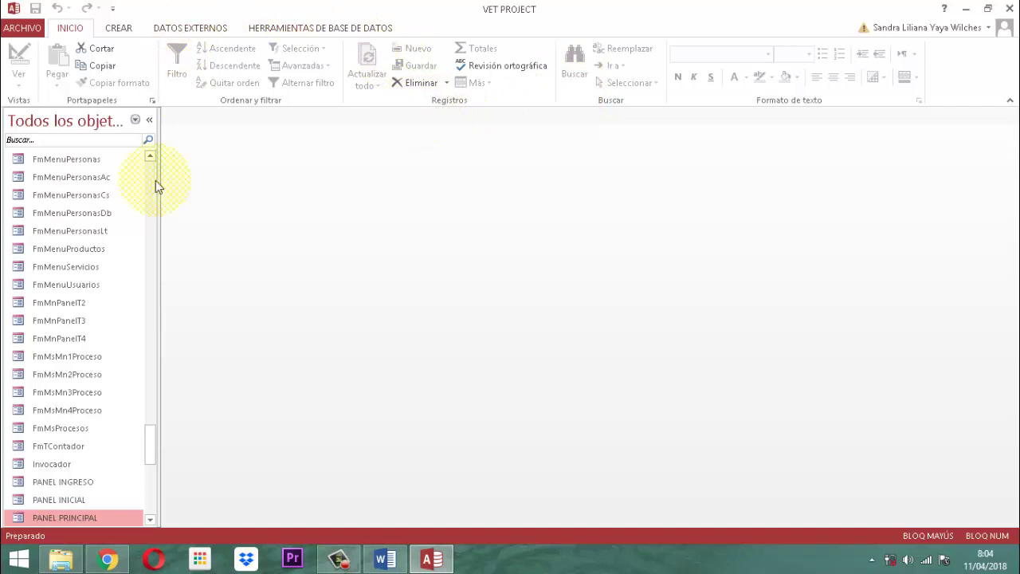
# Create a new macro in the database and make all macro actions available
pyautogui.scroll(-4, 112, 399)
pyautogui.scroll(-5, 110, 402)
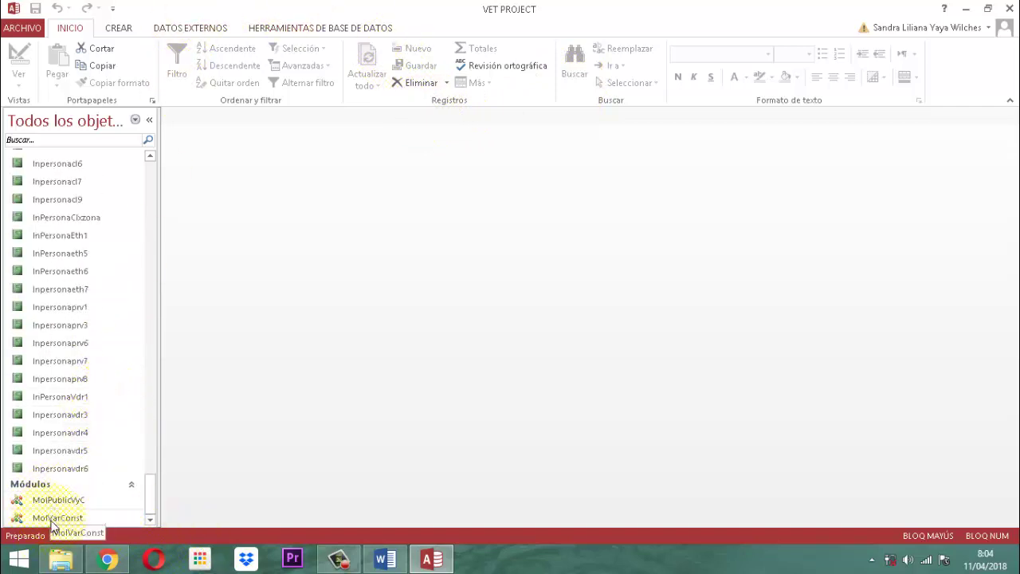
pyautogui.click(120, 28)
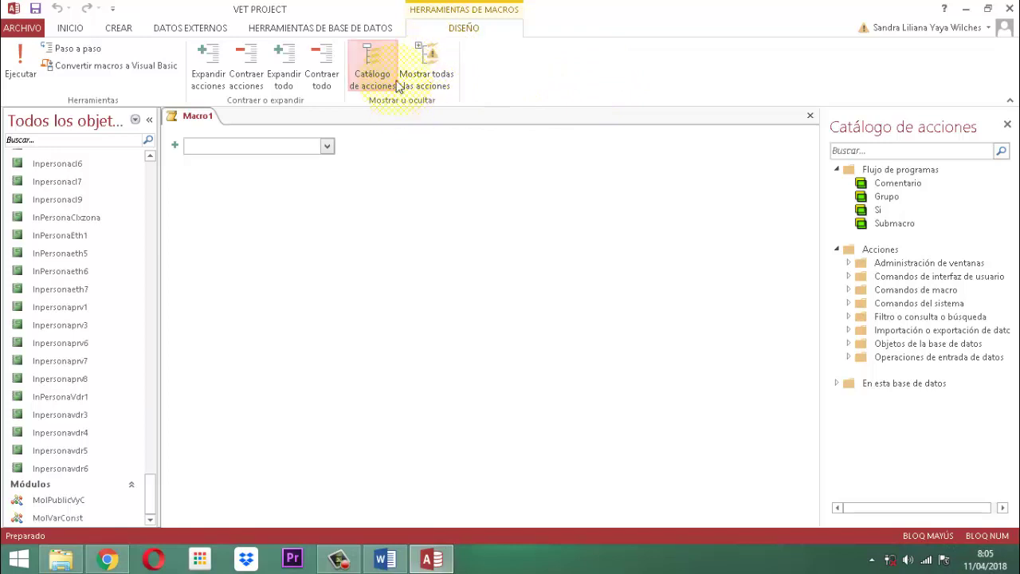
pyautogui.click(426, 76)
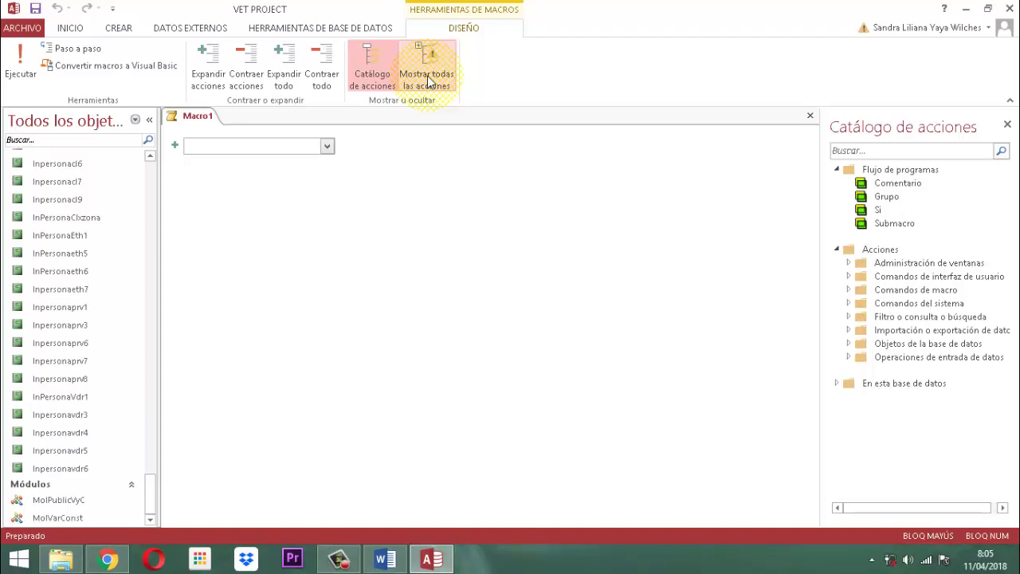
pyautogui.click(429, 81)
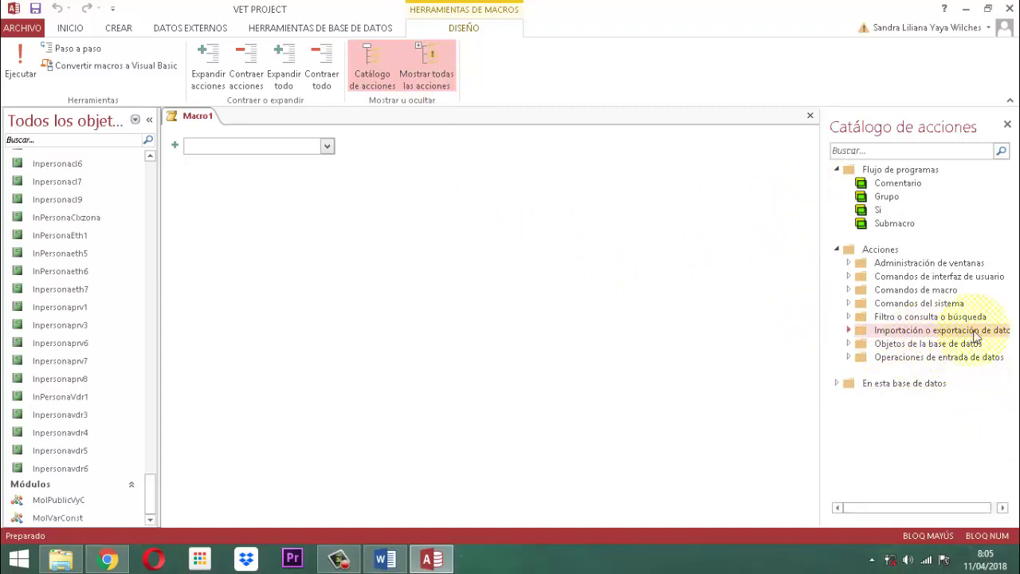
# Look through the data import and export actions and add the ImportarExportarHojaDeCálculo action to the macro
pyautogui.click(850, 330)
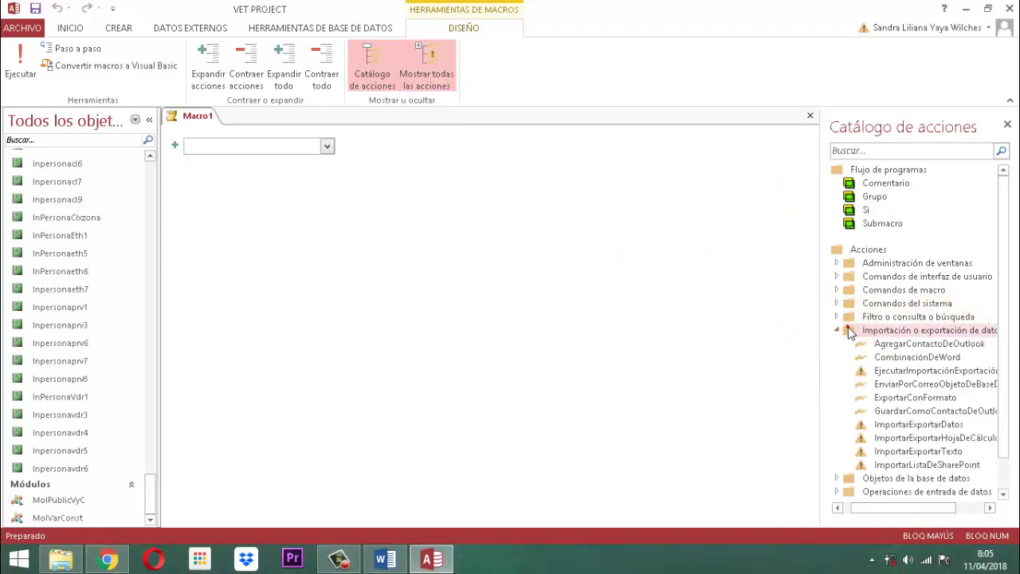
pyautogui.click(943, 431)
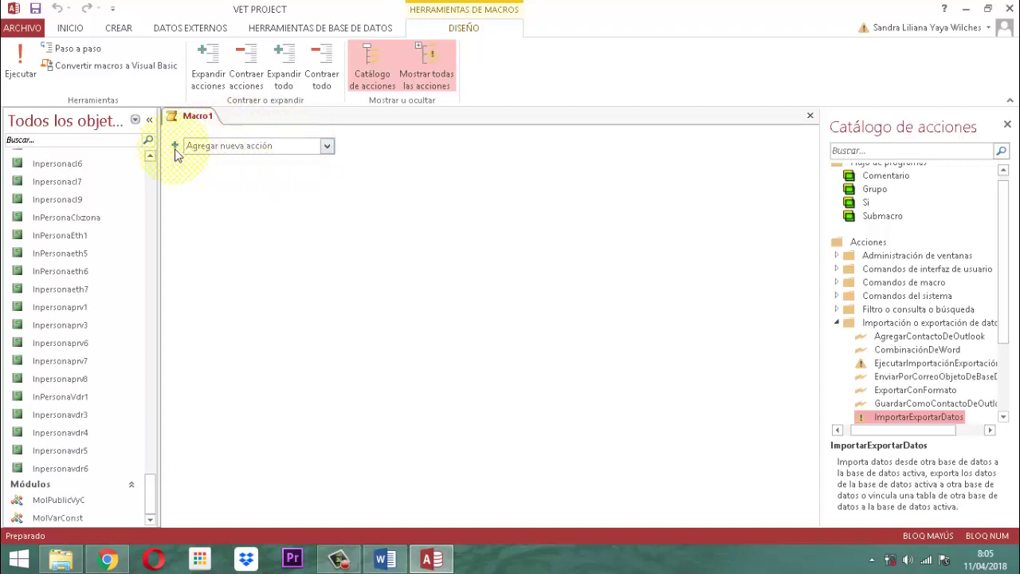
pyautogui.click(327, 147)
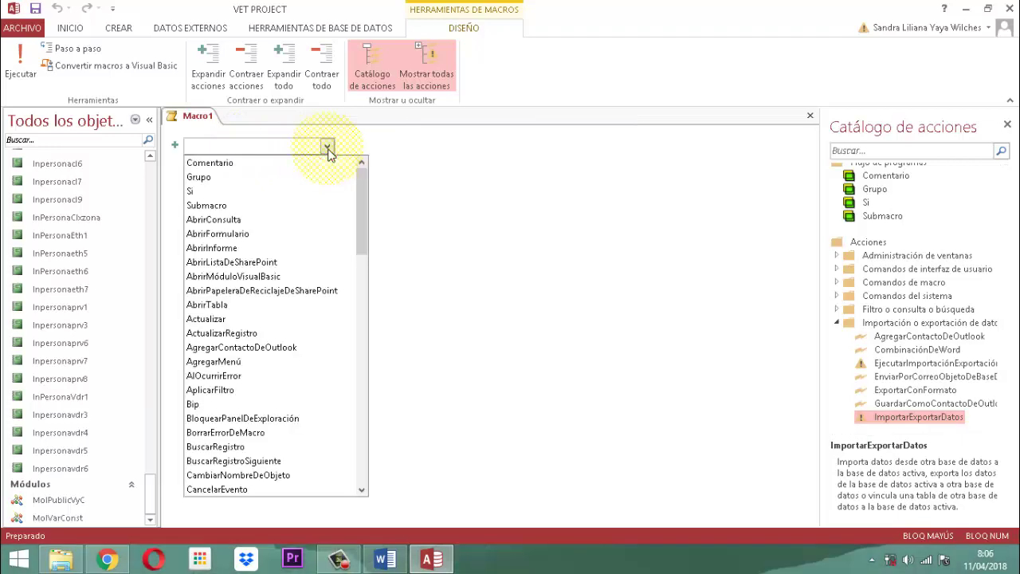
pyautogui.scroll(-13, 230, 246)
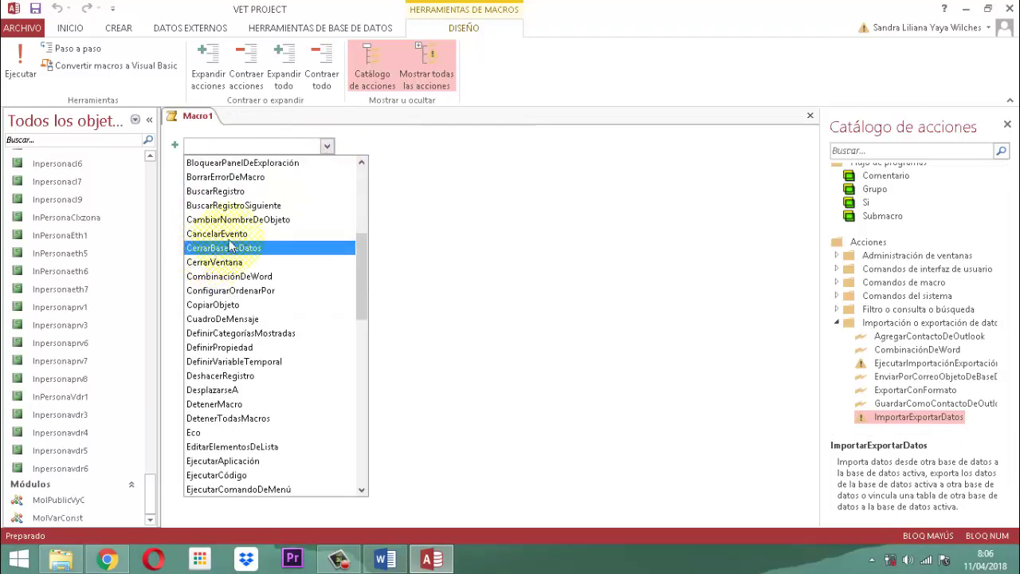
pyautogui.scroll(-3, 247, 258)
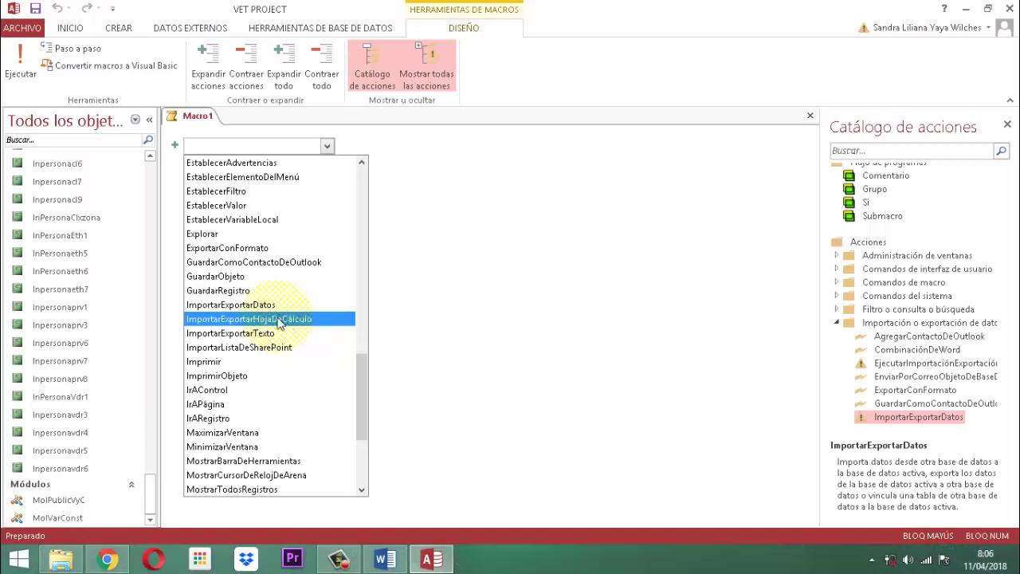
pyautogui.click(277, 319)
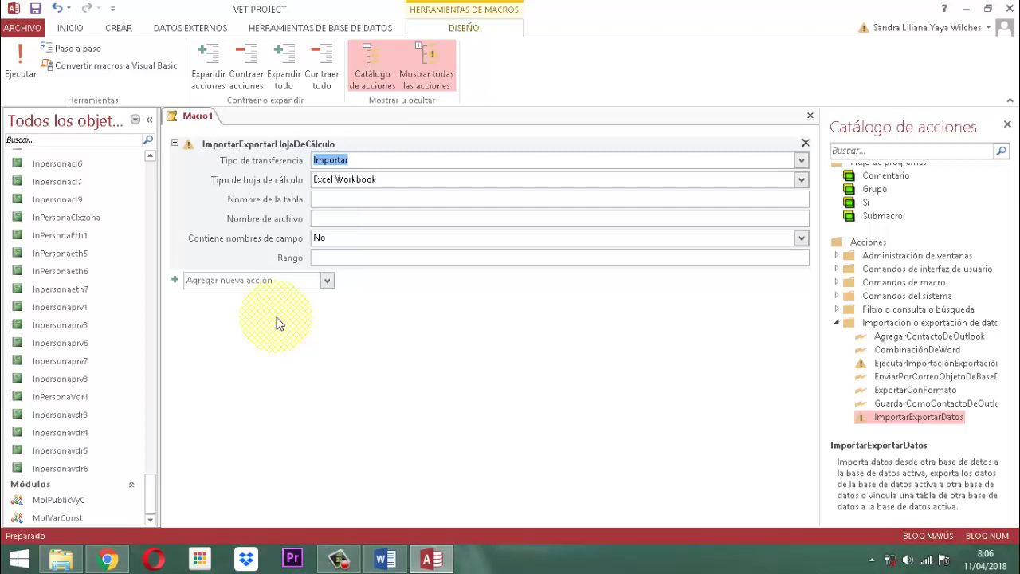
# Set the action's transfer type to Importar and its spreadsheet type to Microsoft Excel 97 - Excel 2003 Workbook
pyautogui.click(802, 160)
pyautogui.click(804, 159)
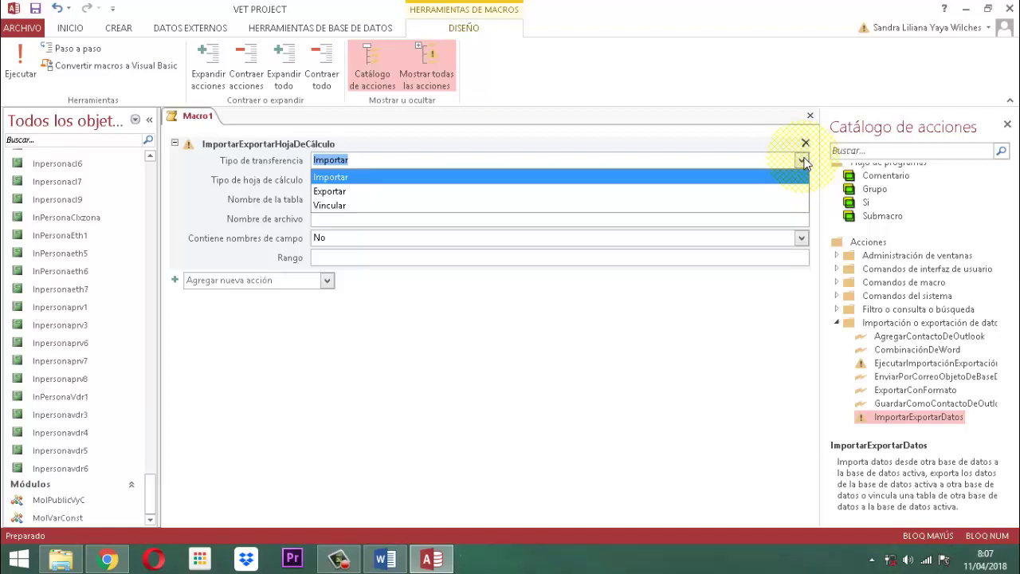
pyautogui.click(336, 177)
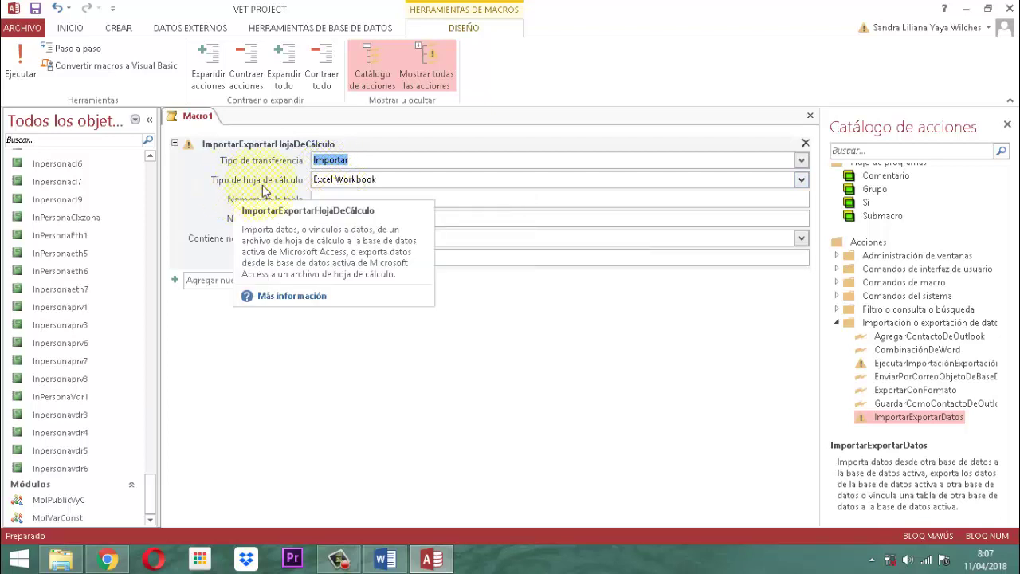
pyautogui.click(801, 180)
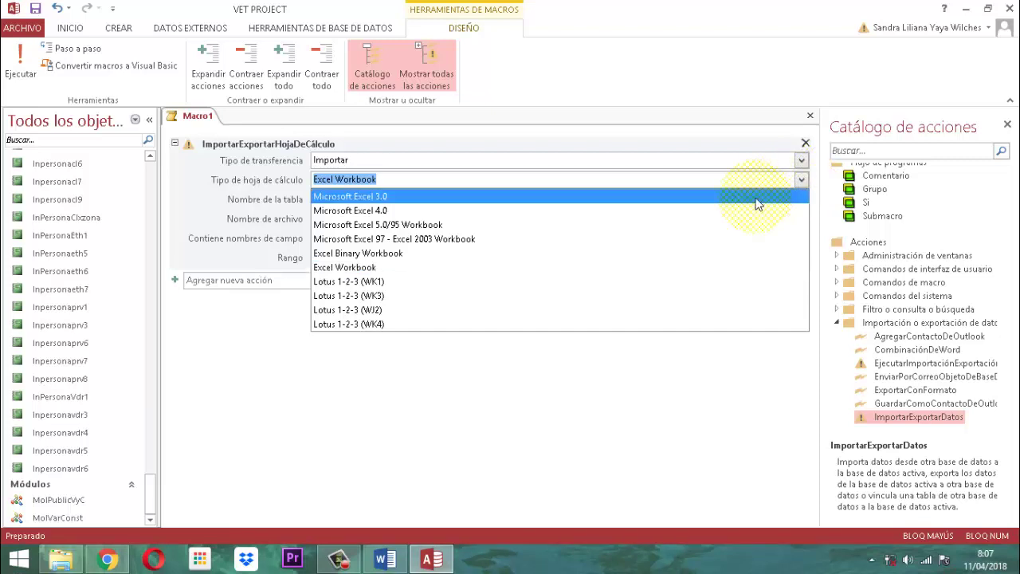
pyautogui.click(410, 239)
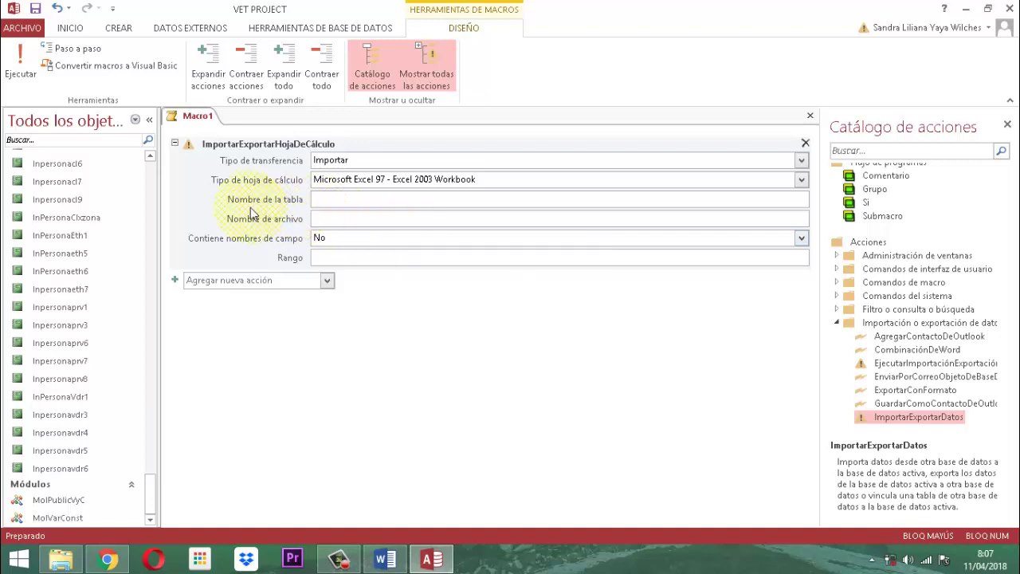
# Name the action's destination table TServiciosProductos
pyautogui.click(340, 208)
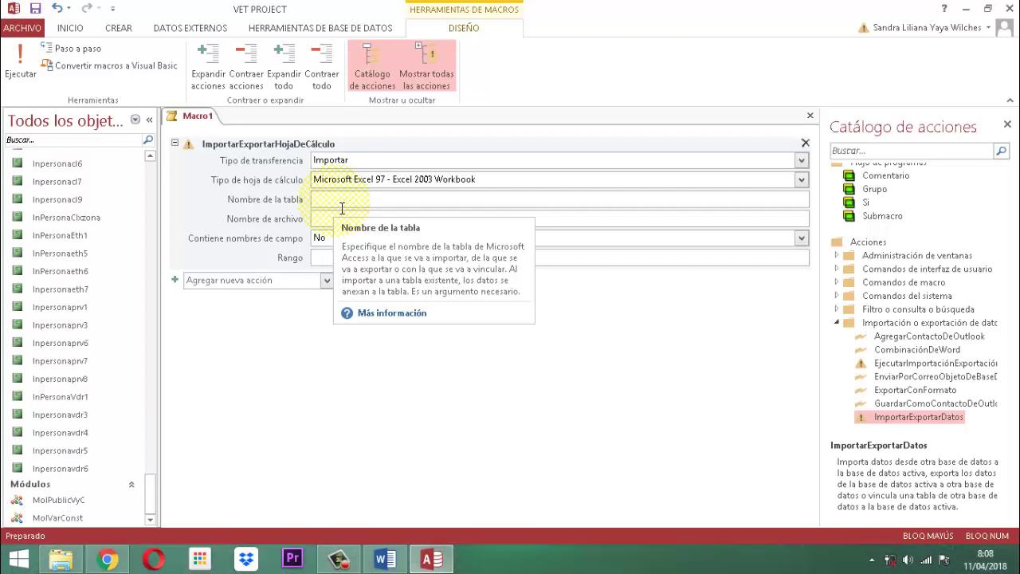
pyautogui.click(341, 207)
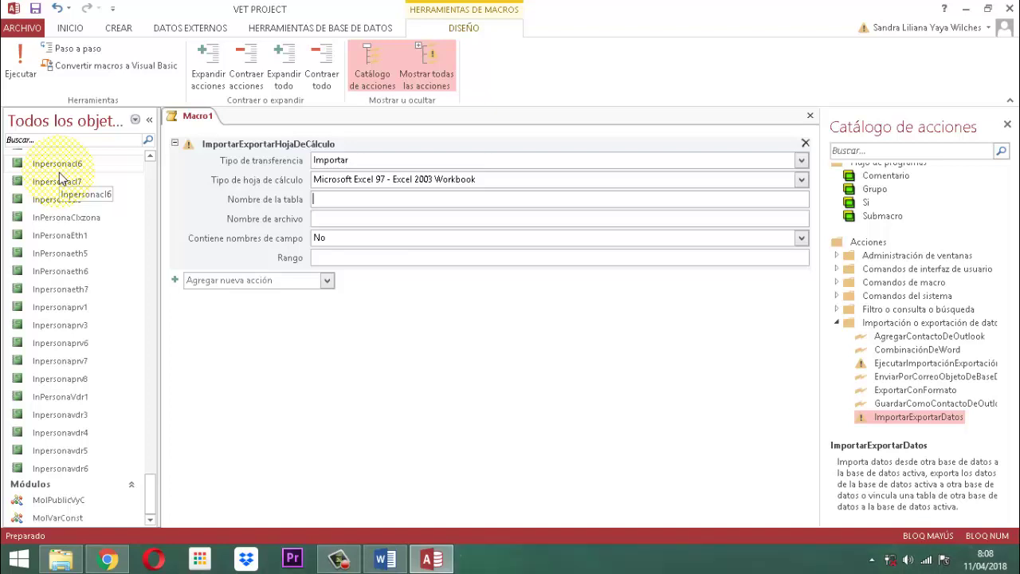
pyautogui.write('t')
pyautogui.press('BackSpace')
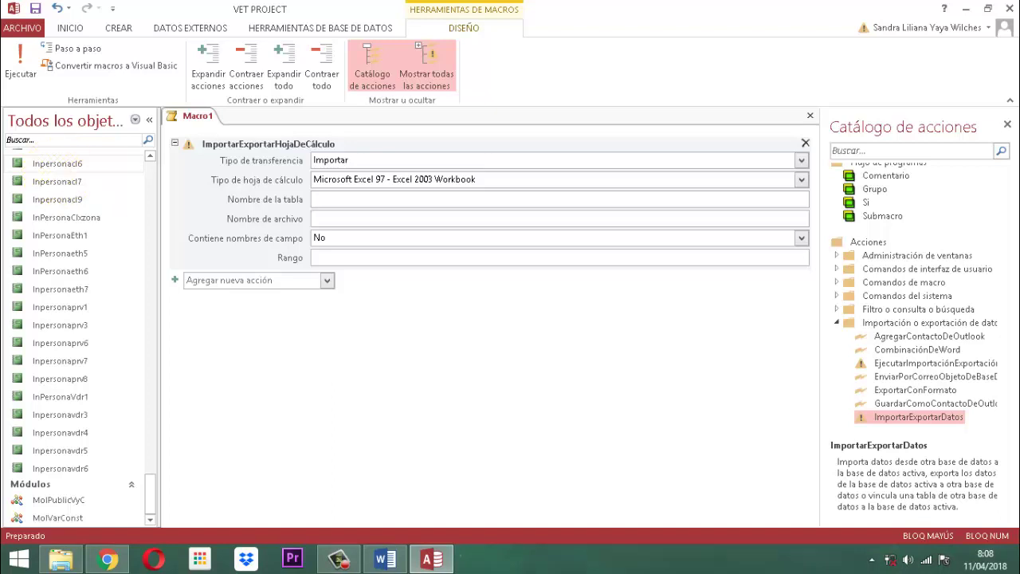
pyautogui.write('TS')
pyautogui.press('capslock')
pyautogui.write('ervicios')
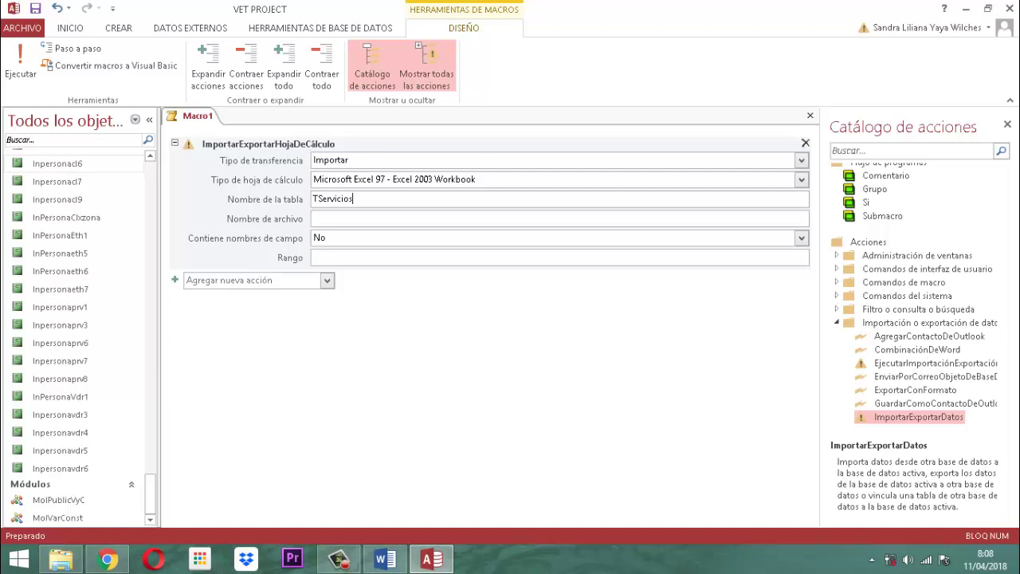
pyautogui.write('Y')
pyautogui.write('P')
pyautogui.press('BackSpace')
pyautogui.press('BackSpace')
pyautogui.write('Pr')
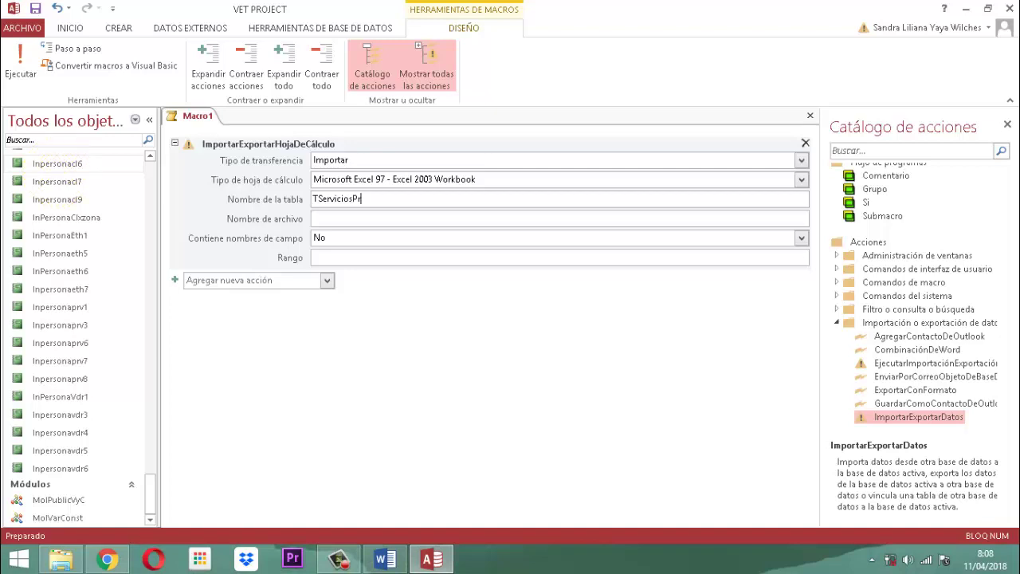
pyautogui.write('oductos')
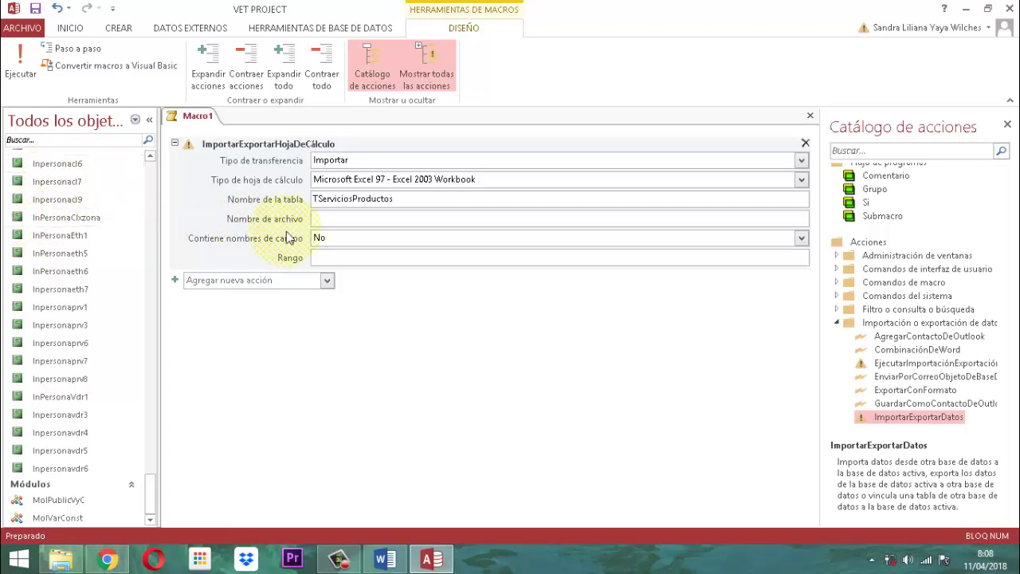
# Set the action's source file to D:\Lista Servicios.xlsx
pyautogui.click(336, 222)
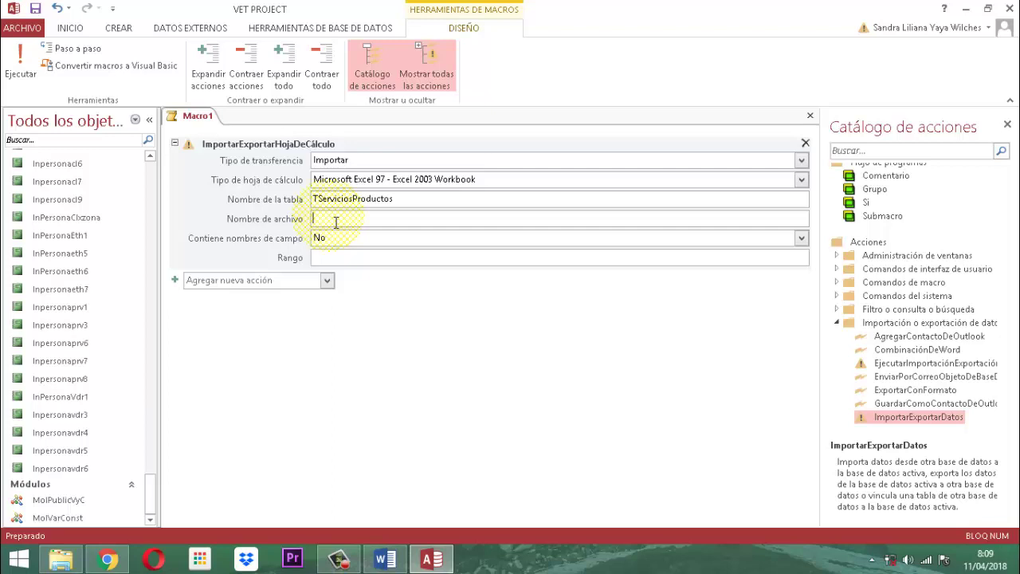
pyautogui.write('D:\\')
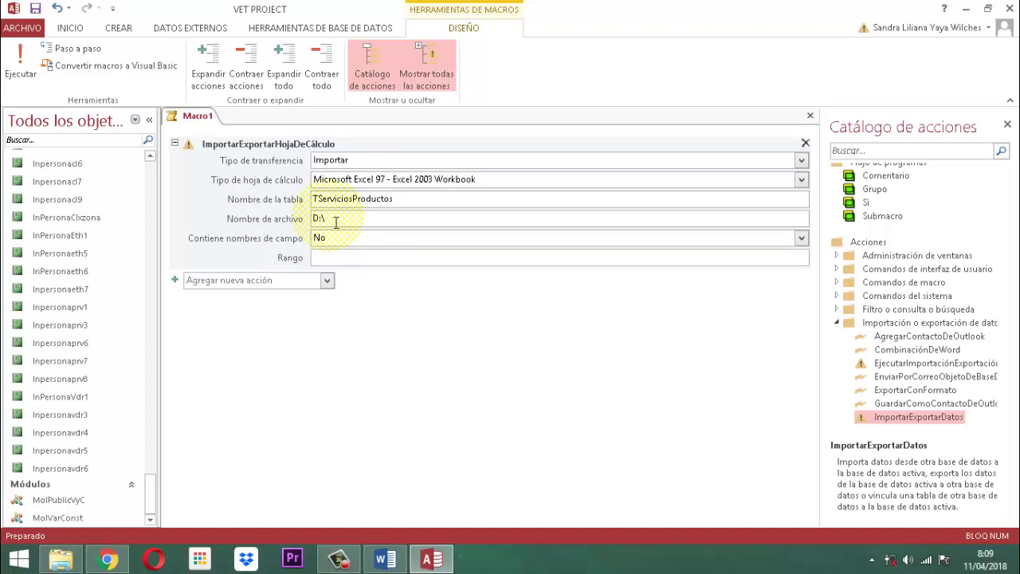
pyautogui.write('Lista')
pyautogui.click(335, 223)
pyautogui.write('Servicios')
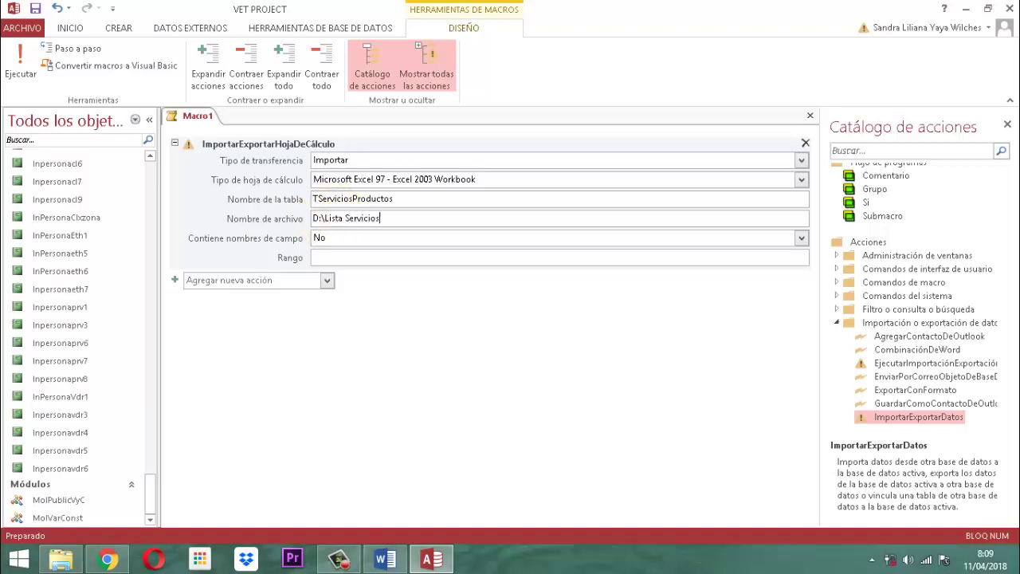
pyautogui.write('.xlsx')
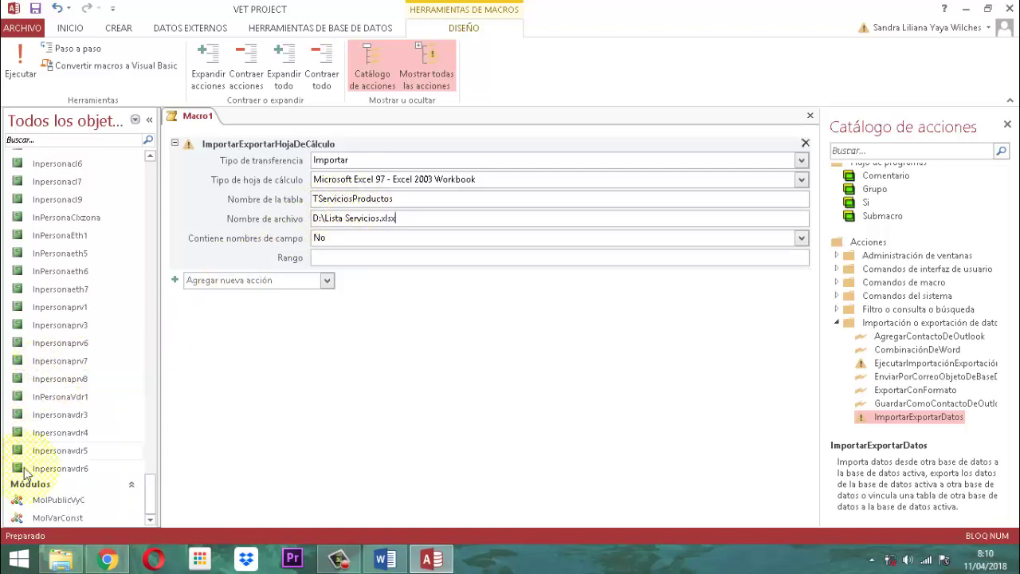
# Switch to File Explorer and check the file type and location of Lista Servicios on drive D: in its properties
pyautogui.click(59, 561)
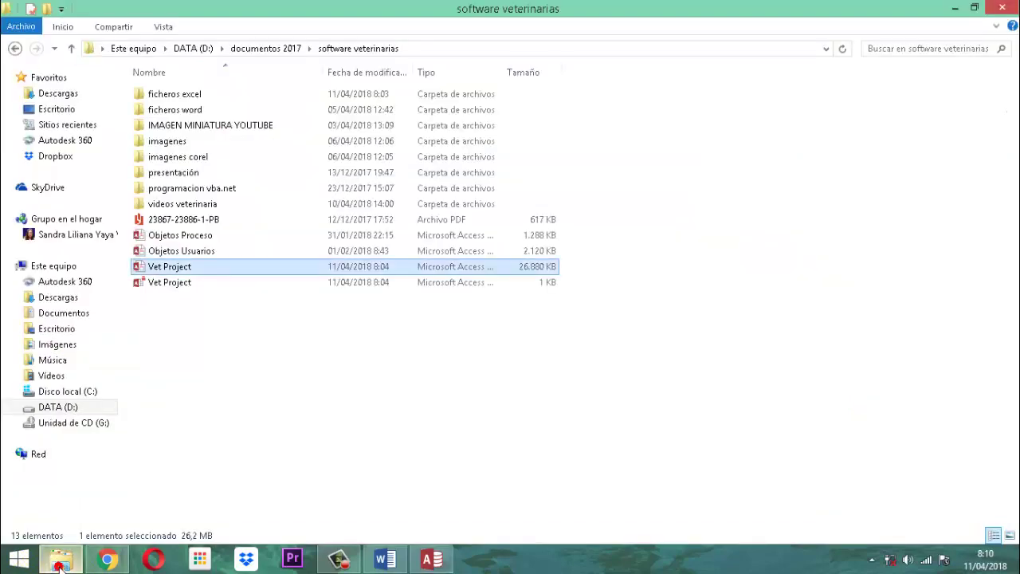
pyautogui.click(64, 408)
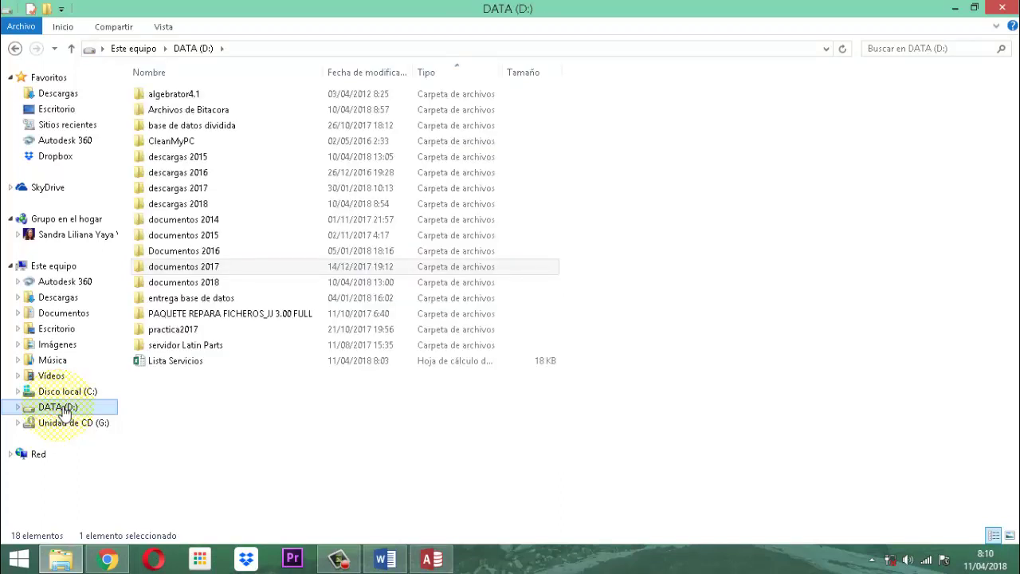
pyautogui.rightClick(173, 363)
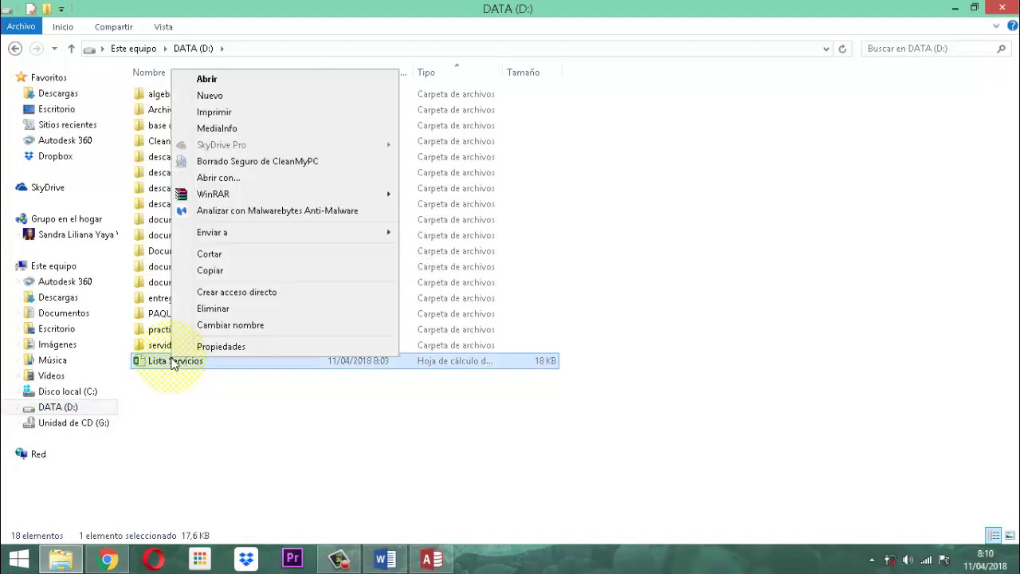
pyautogui.click(207, 346)
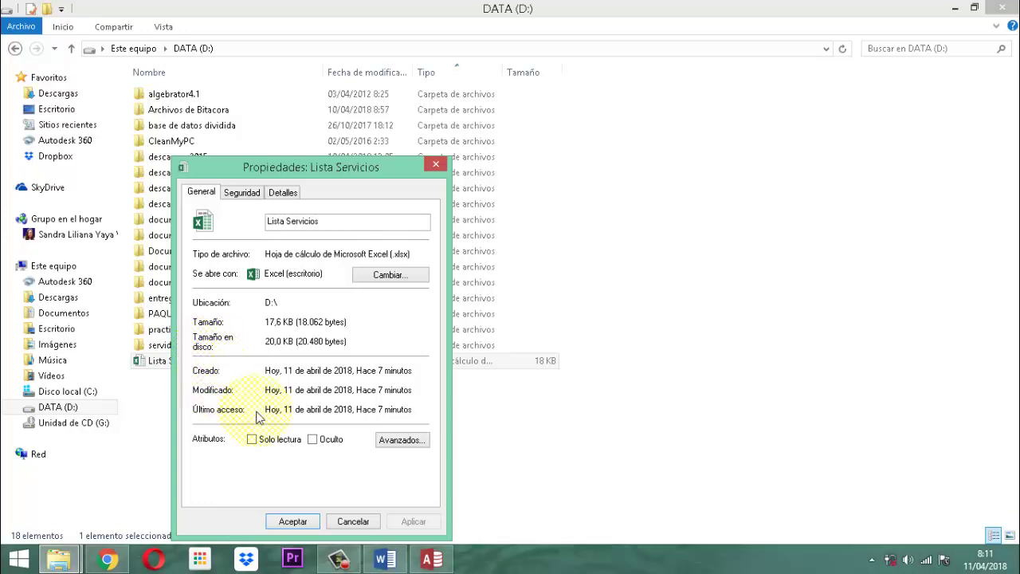
pyautogui.click(302, 525)
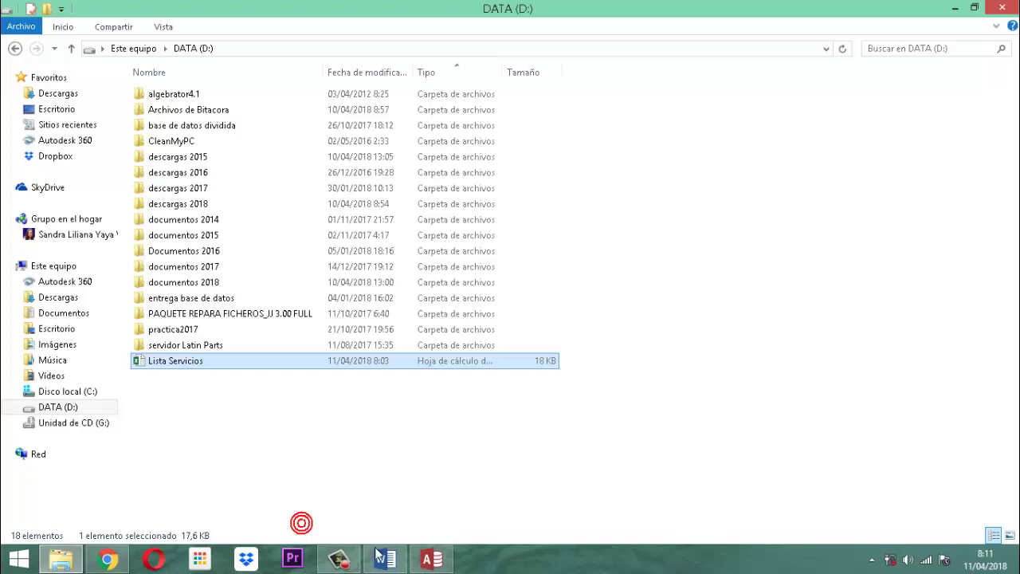
# Switch back to Access, save the macro as ImportarListaServicio and close it
pyautogui.click(431, 559)
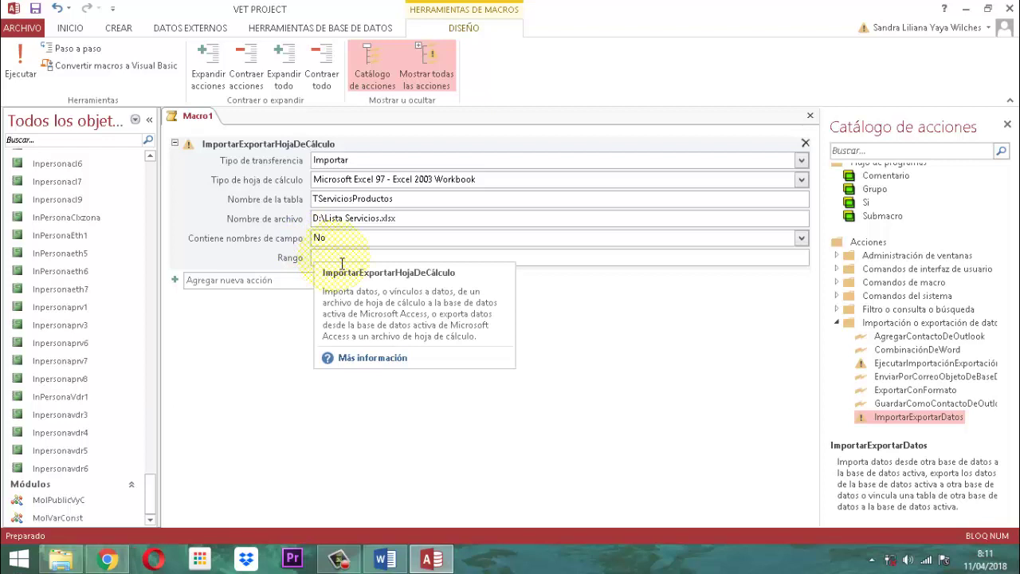
pyautogui.click(342, 263)
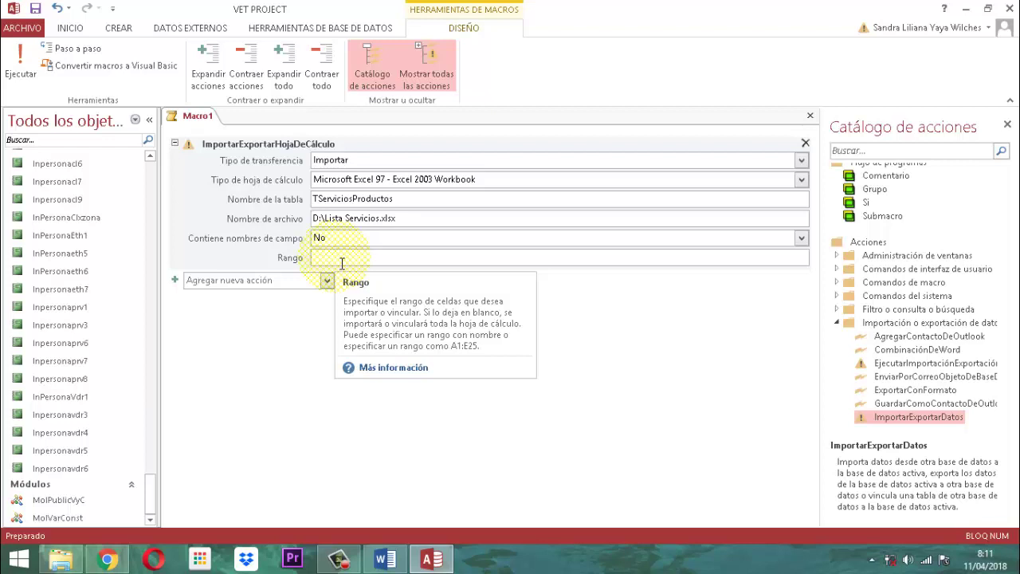
pyautogui.rightClick(194, 118)
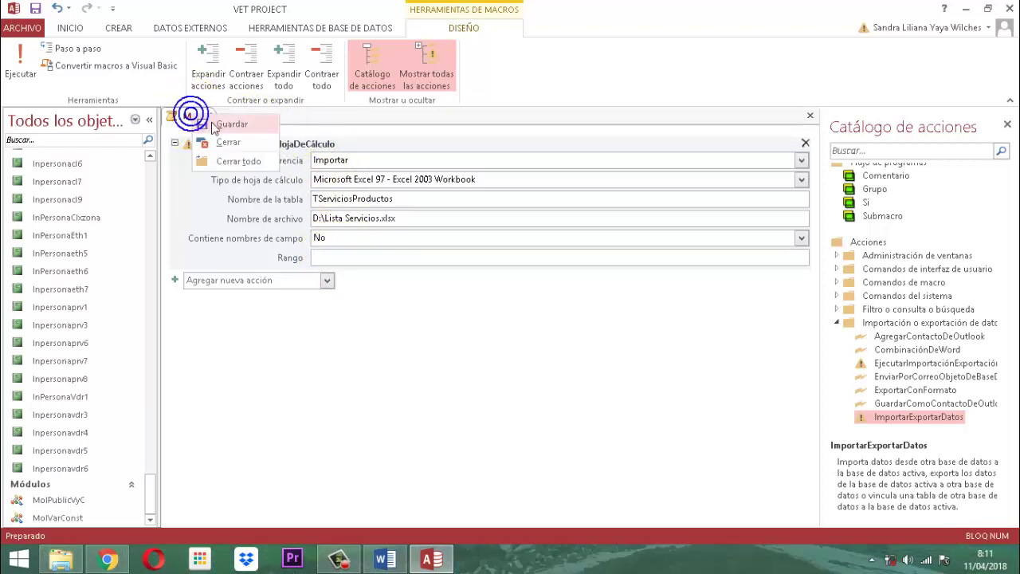
pyautogui.click(222, 125)
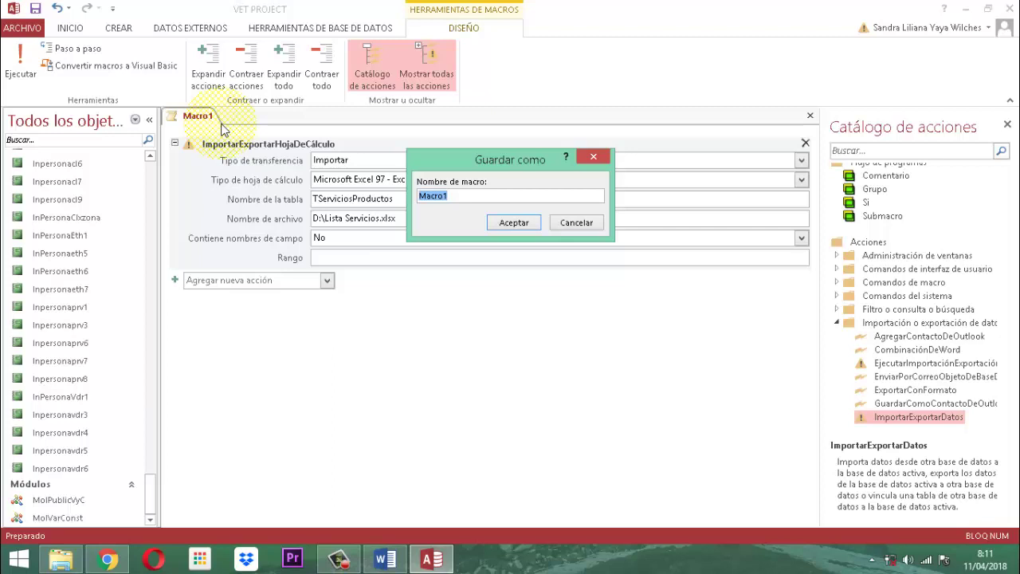
pyautogui.write('Importar')
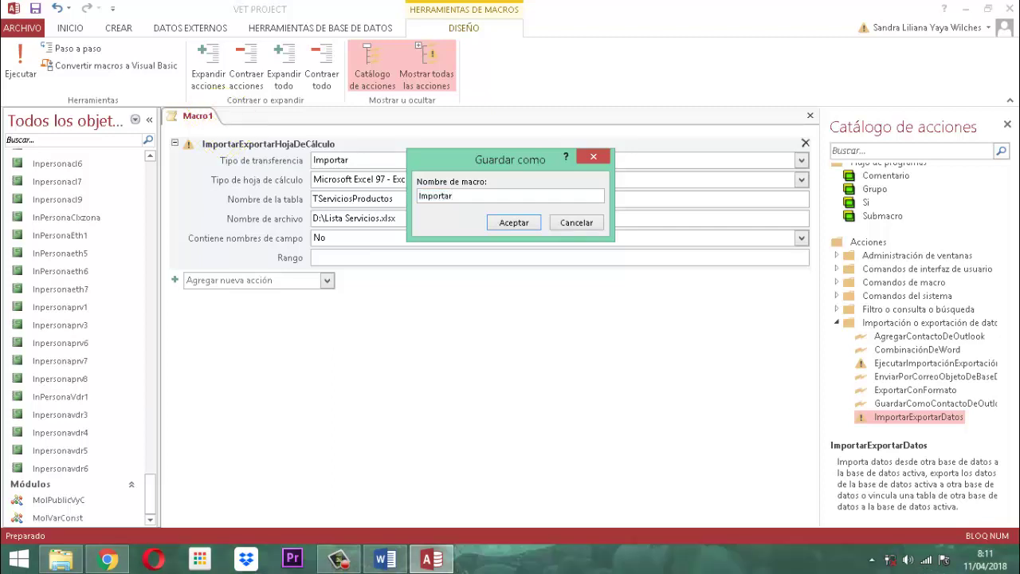
pyautogui.write('ListaServicio')
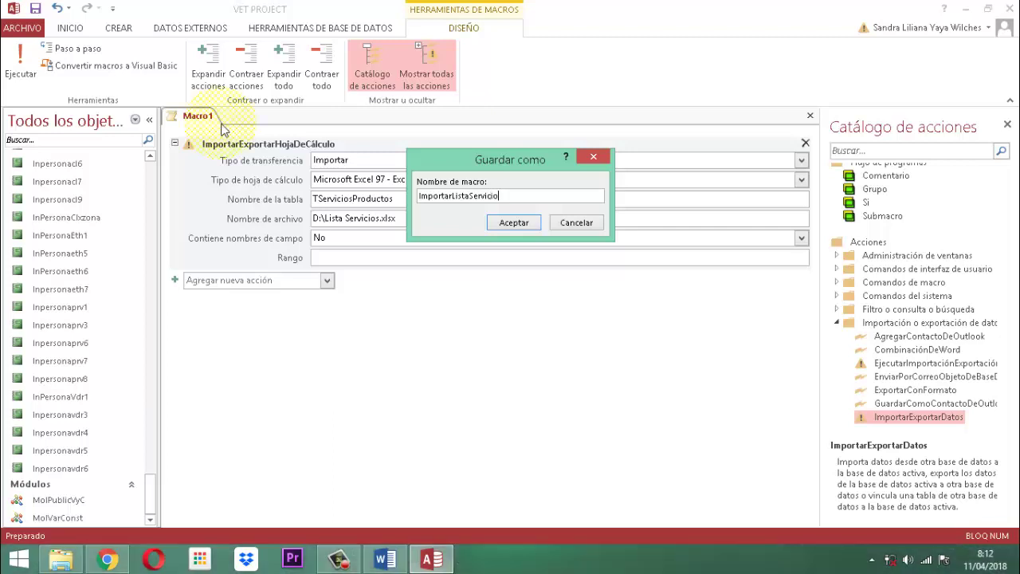
pyautogui.click(516, 225)
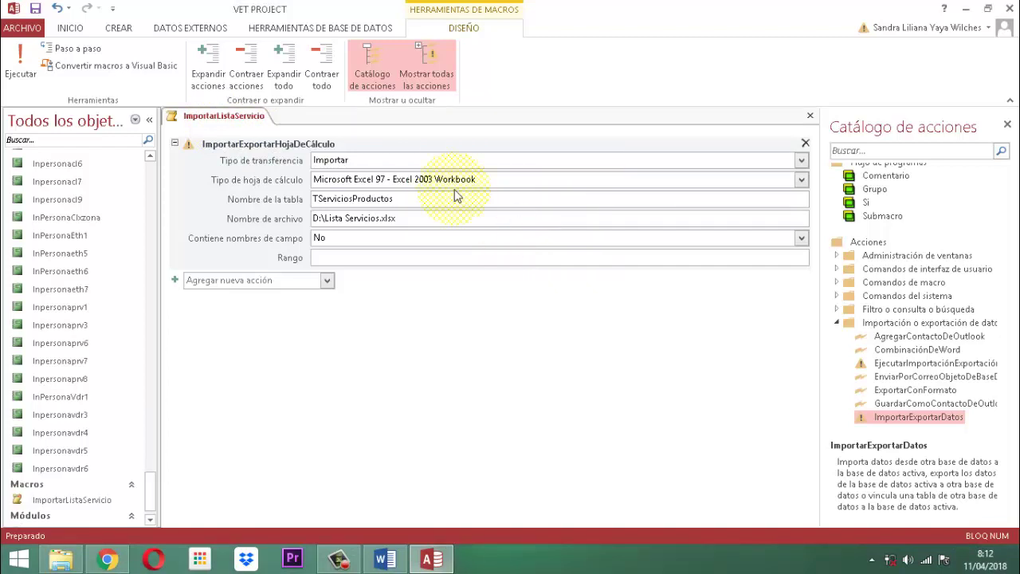
pyautogui.rightClick(214, 122)
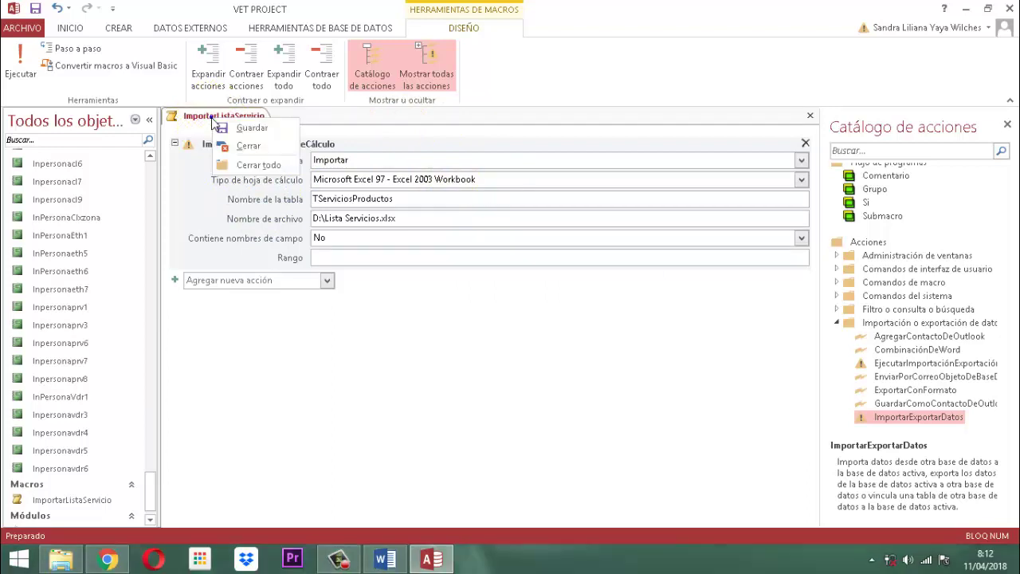
pyautogui.click(243, 150)
# Look through the database's tables, queries, forms, reports, macros and modules
pyautogui.scroll(-3, 118, 276)
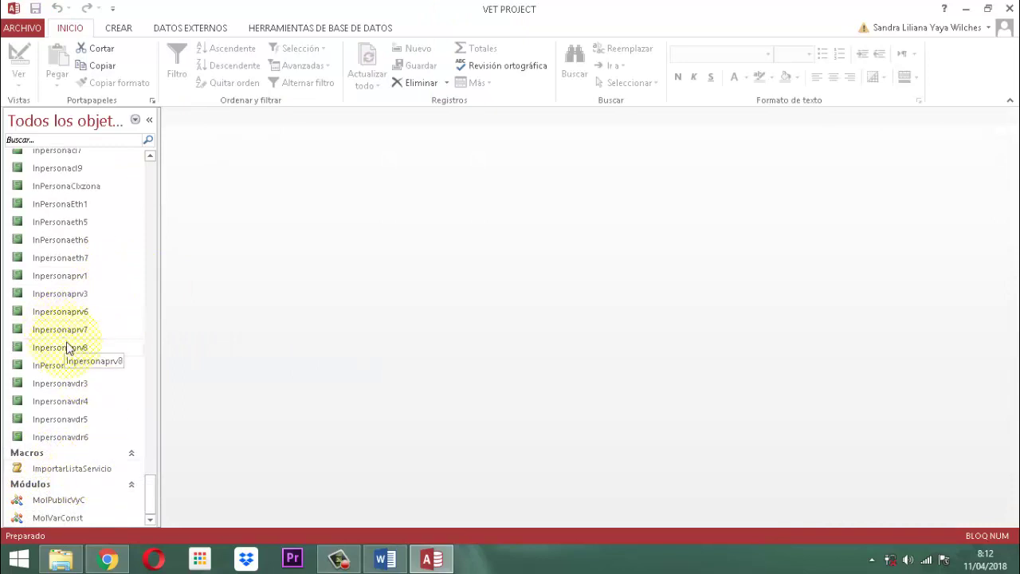
pyautogui.scroll(7, 84, 379)
pyautogui.scroll(10, 87, 380)
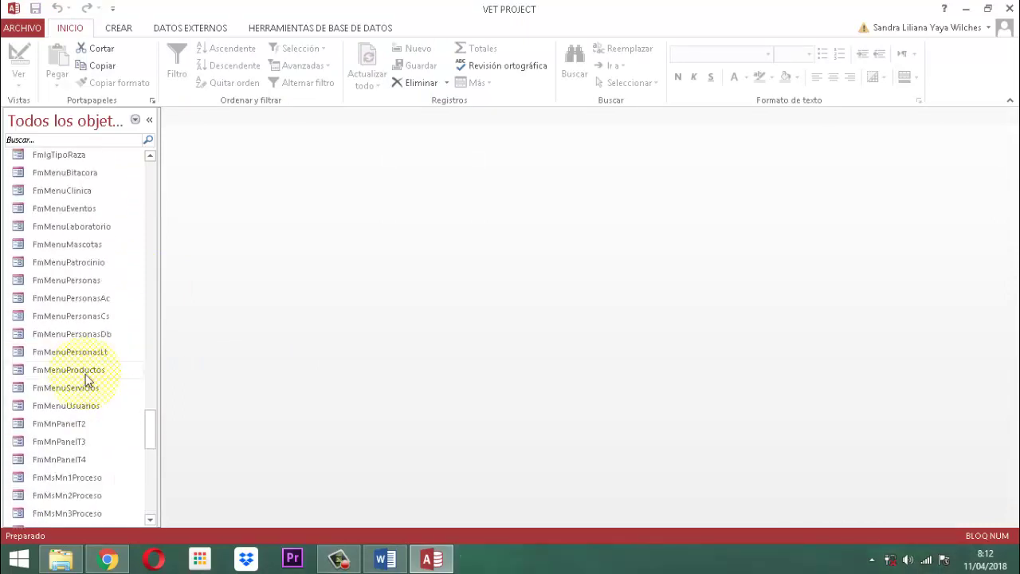
pyautogui.scroll(12, 88, 379)
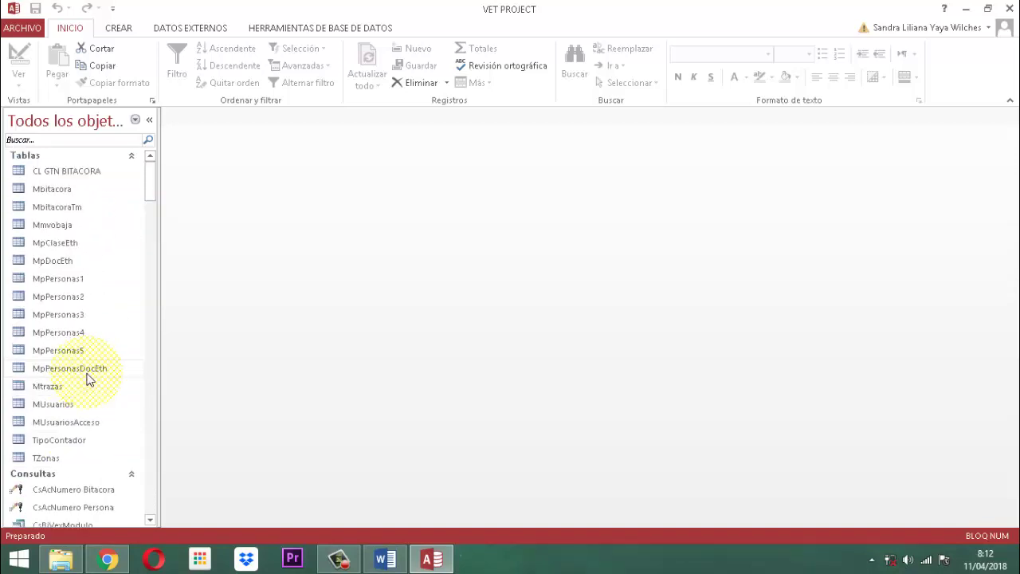
pyautogui.scroll(-3, 88, 379)
pyautogui.scroll(-3, 87, 380)
pyautogui.scroll(-7, 88, 381)
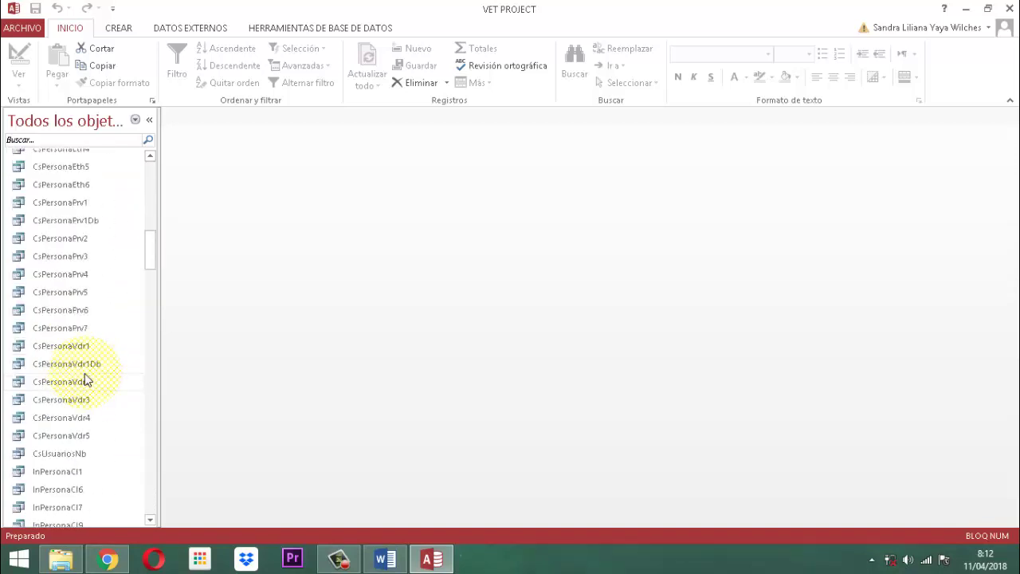
pyautogui.scroll(-7, 87, 381)
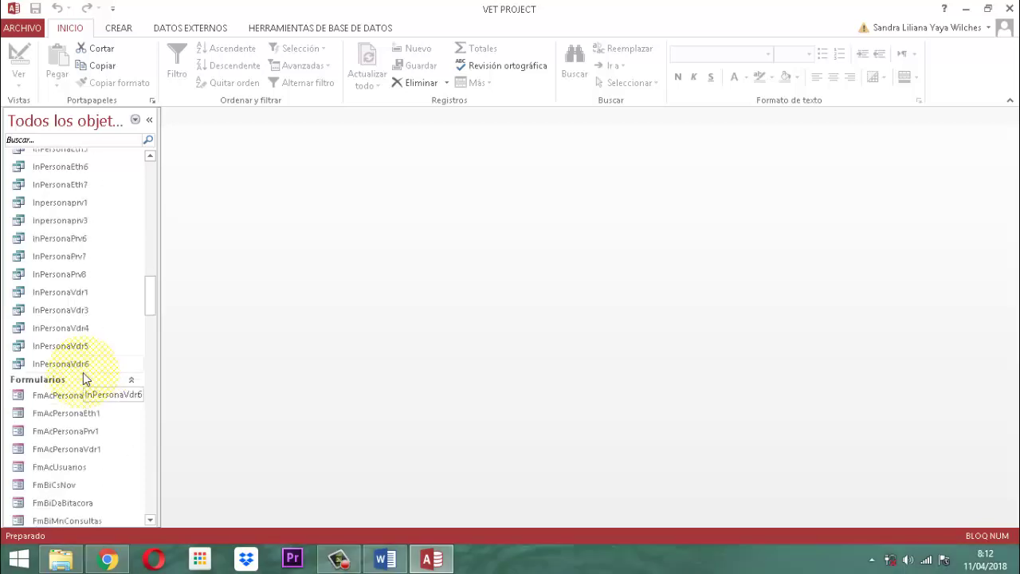
pyautogui.scroll(-2, 85, 379)
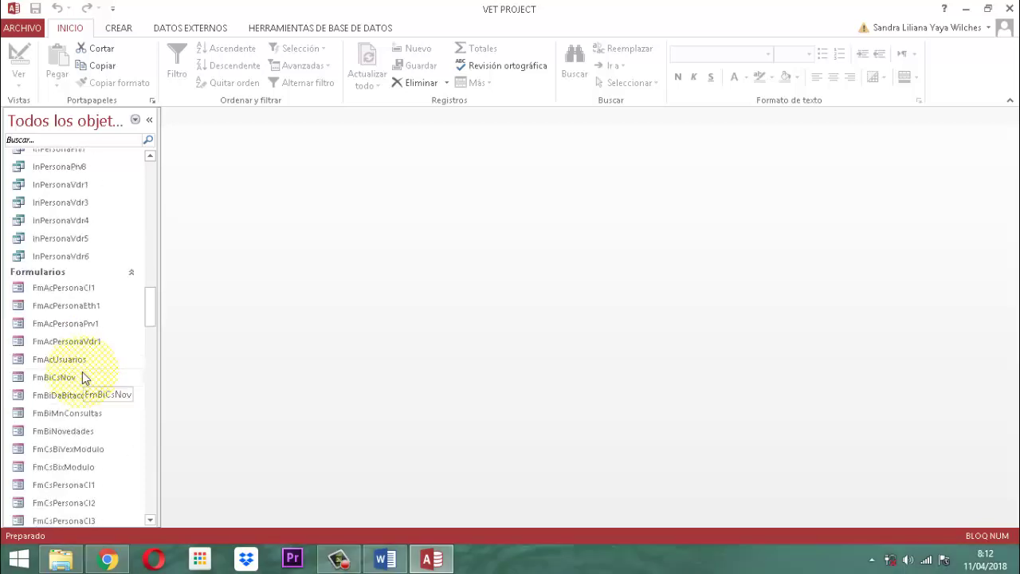
pyautogui.scroll(-3, 85, 379)
pyautogui.scroll(-12, 86, 379)
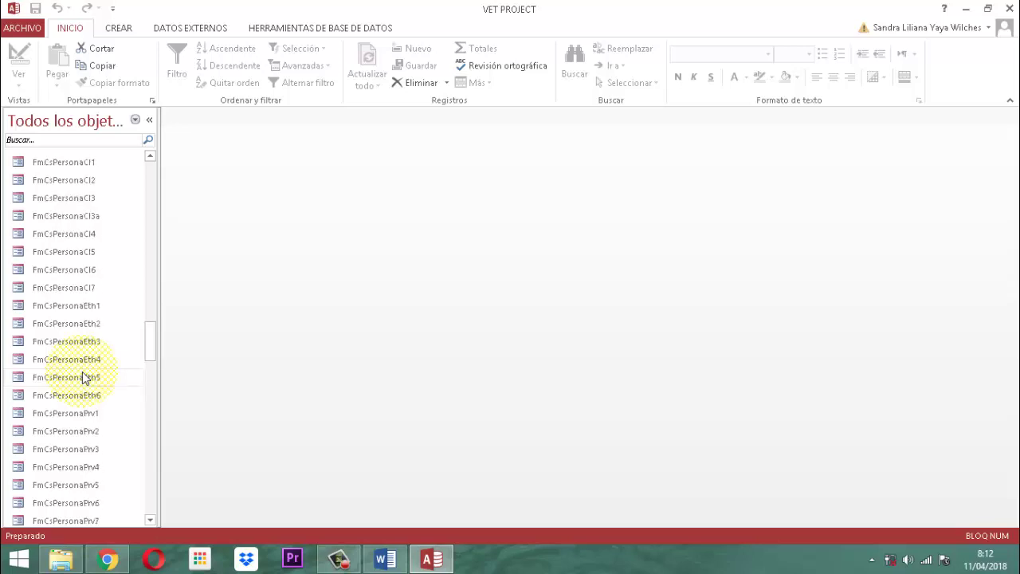
pyautogui.scroll(-12, 85, 379)
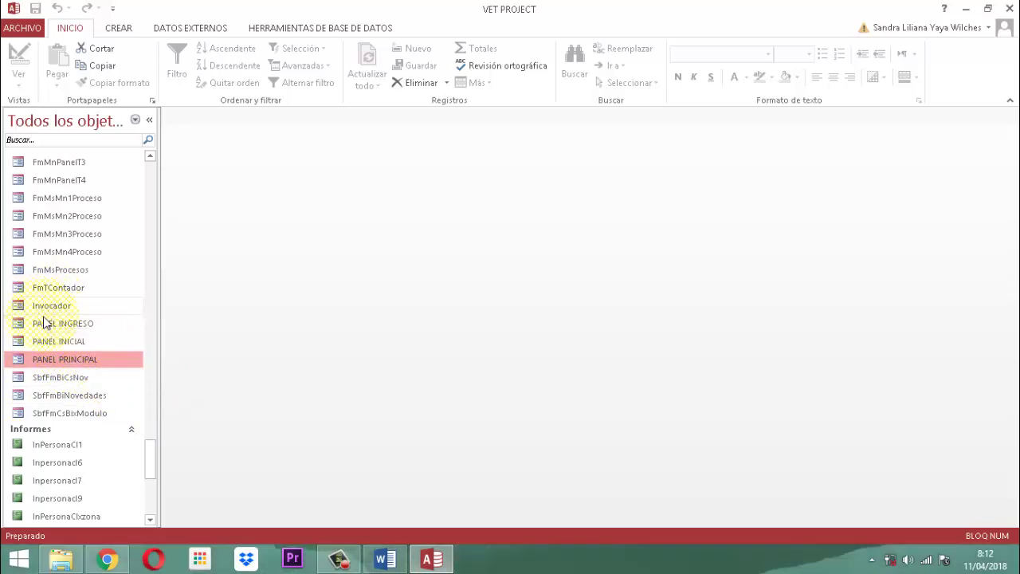
pyautogui.scroll(-1, 84, 383)
pyautogui.scroll(3, 61, 329)
pyautogui.scroll(20, 61, 330)
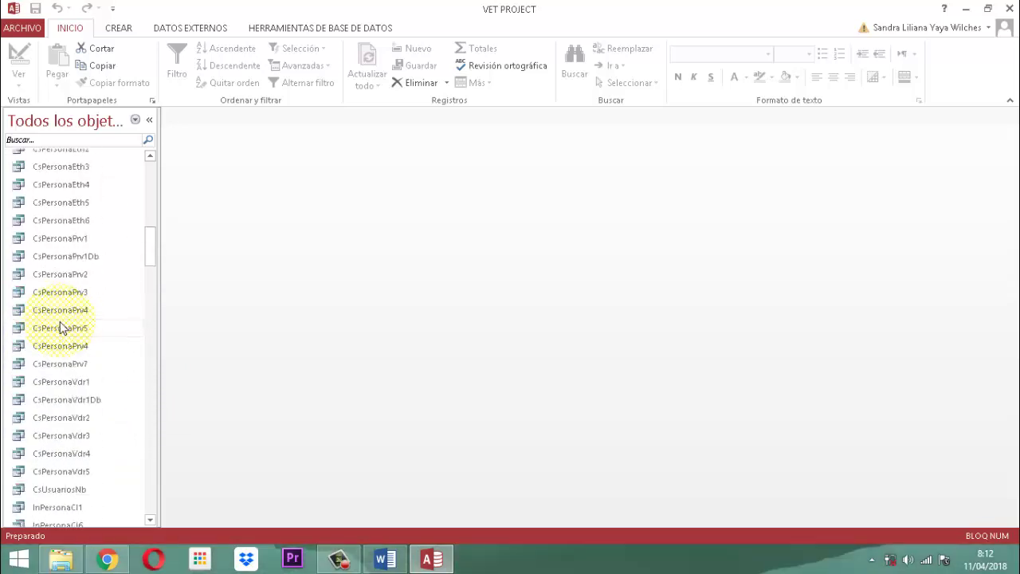
pyautogui.scroll(15, 61, 329)
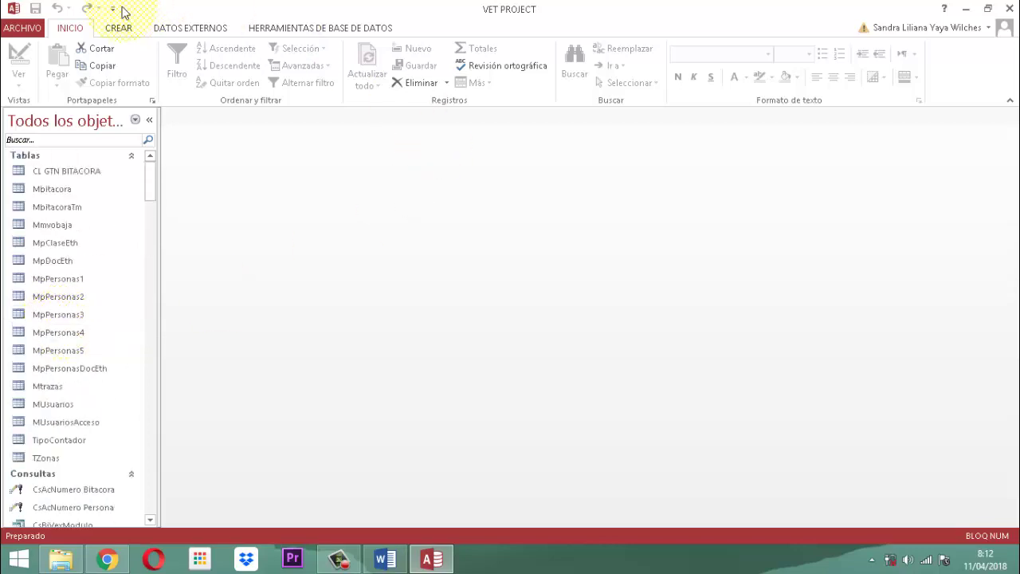
# Create a blank form and save it as FmProcesoImportar
pyautogui.click(120, 30)
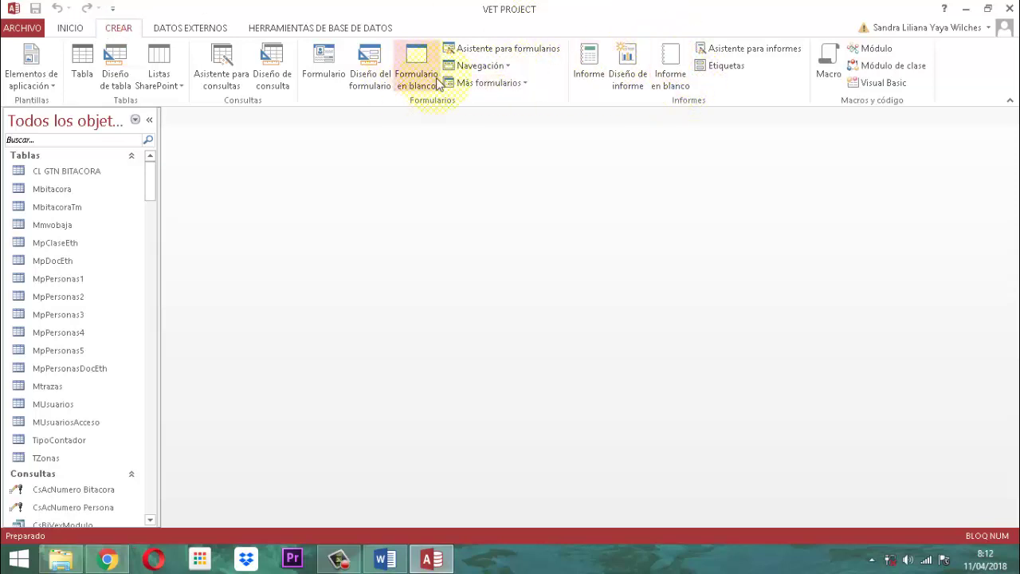
pyautogui.click(414, 62)
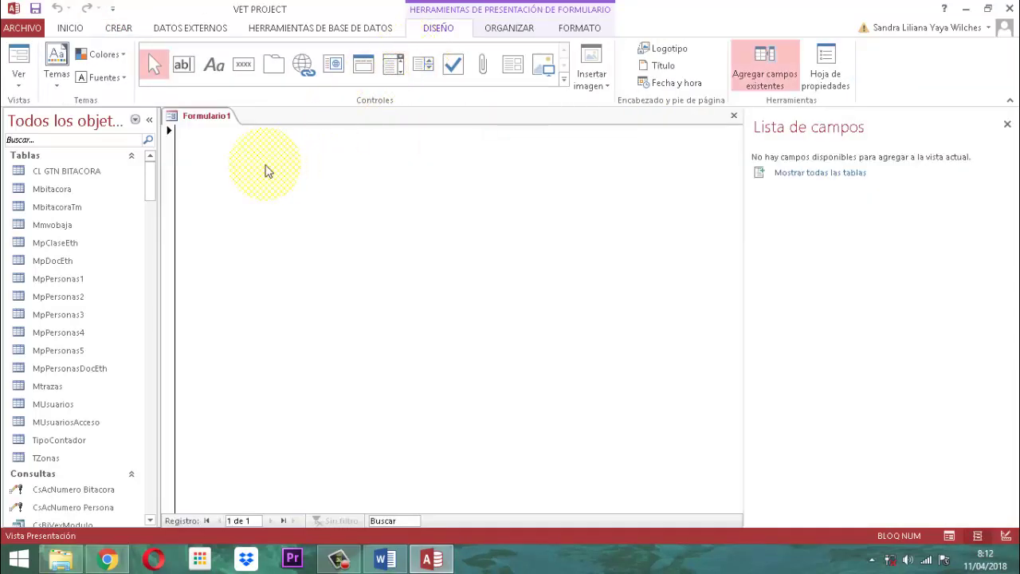
pyautogui.rightClick(206, 118)
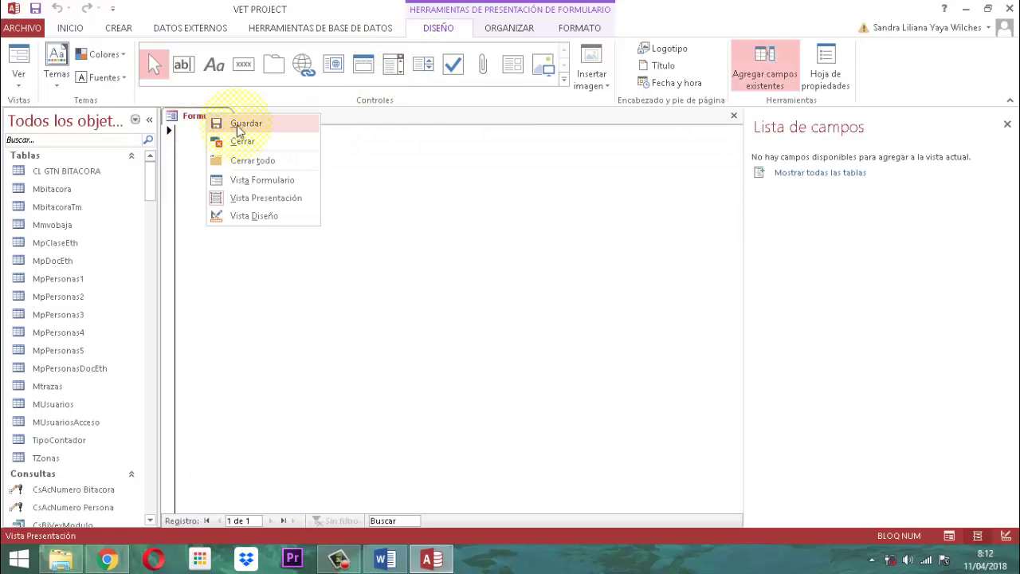
pyautogui.click(238, 124)
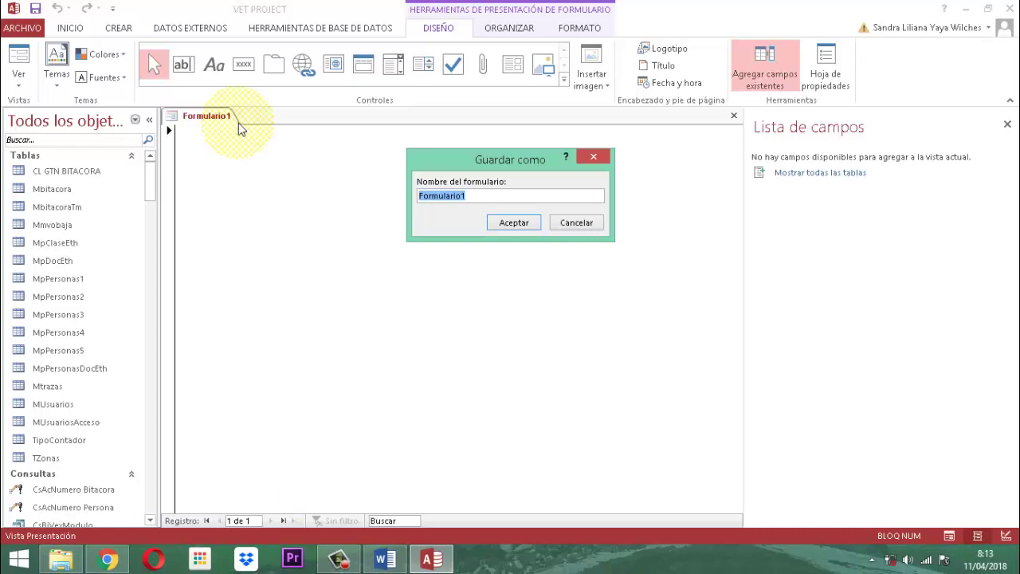
pyautogui.write('FmPr')
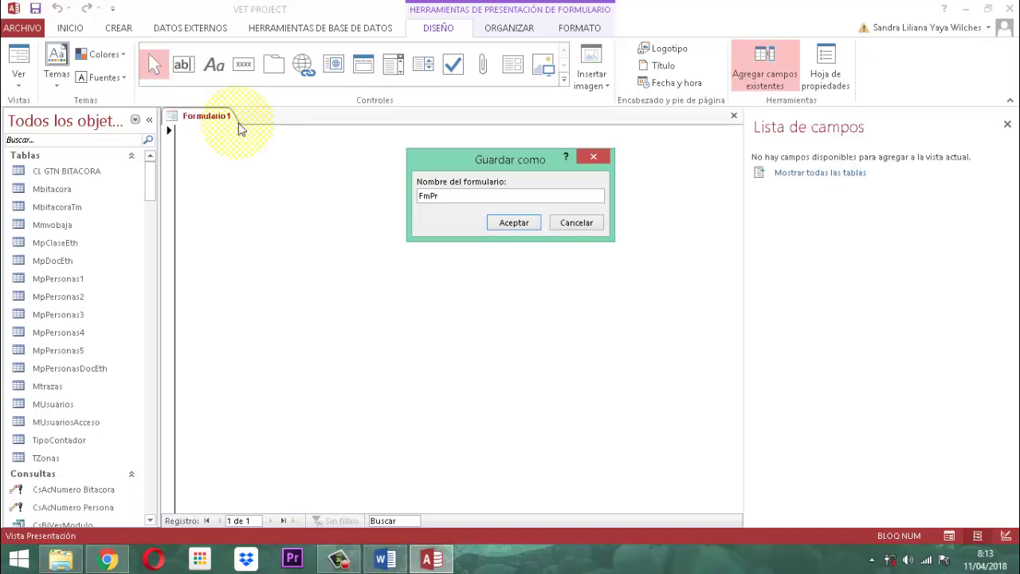
pyautogui.press('BackSpace')
pyautogui.press('BackSpace')
pyautogui.press('BackSpace')
pyautogui.press('BackSpace')
pyautogui.write('FmPro')
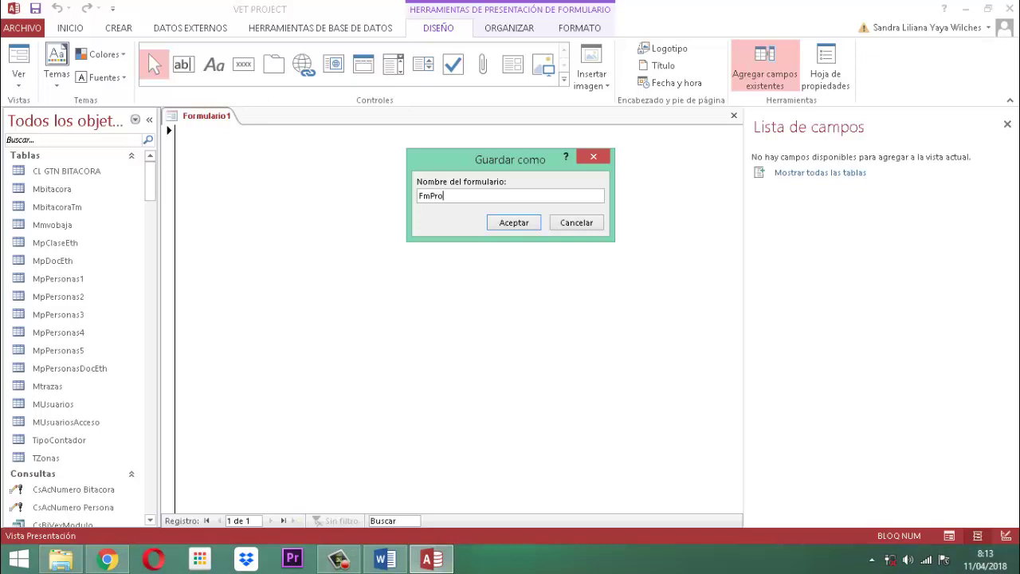
pyautogui.write('ceso')
pyautogui.write('l')
pyautogui.write('mportar')
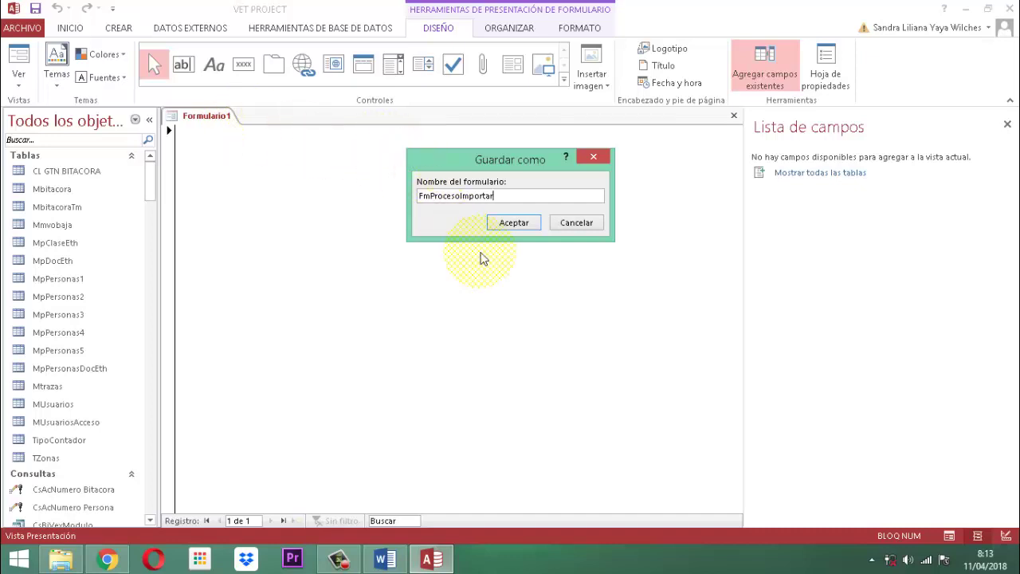
pyautogui.click(514, 225)
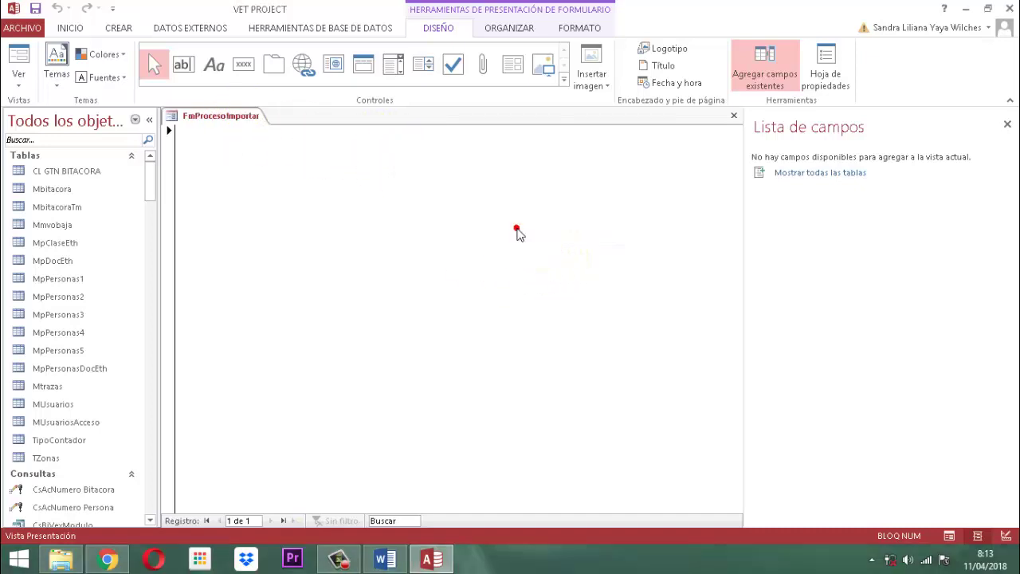
# Show the FmProcesoImportar form in Design view and shrink its detail section to about 10 cm wide and 7 cm high
pyautogui.rightClick(229, 118)
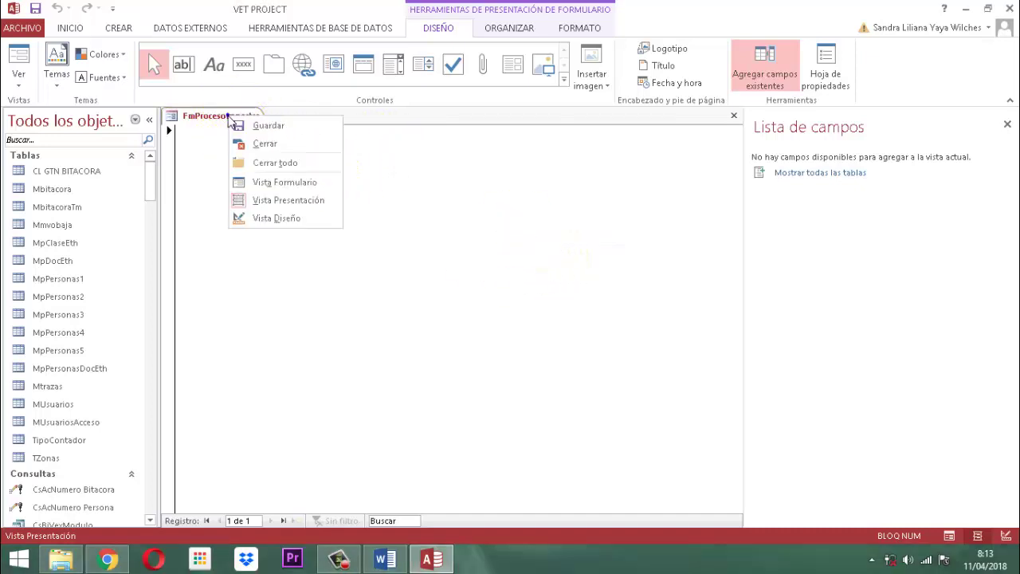
pyautogui.click(286, 225)
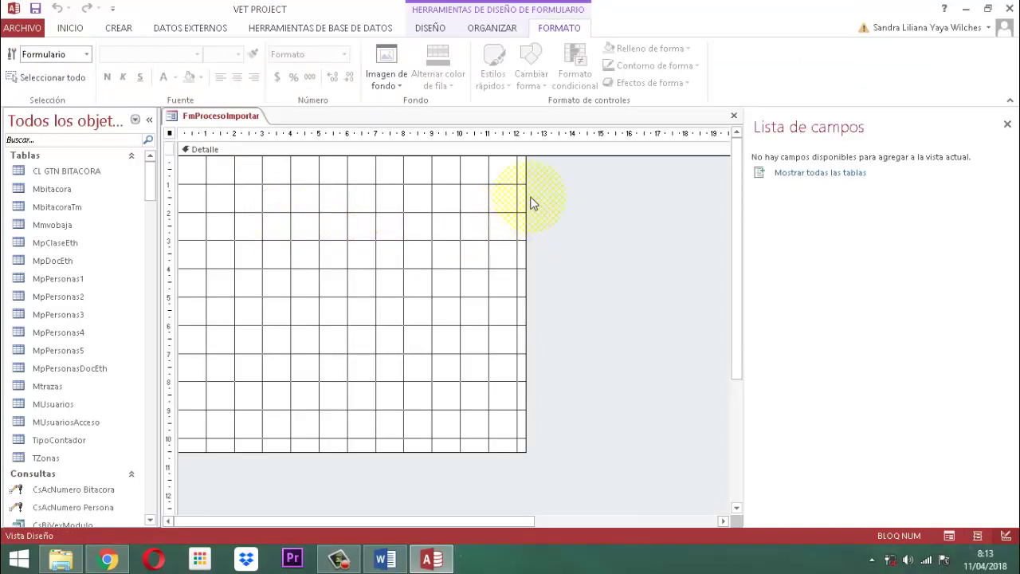
pyautogui.moveTo(532, 182); pyautogui.dragTo(465, 200)
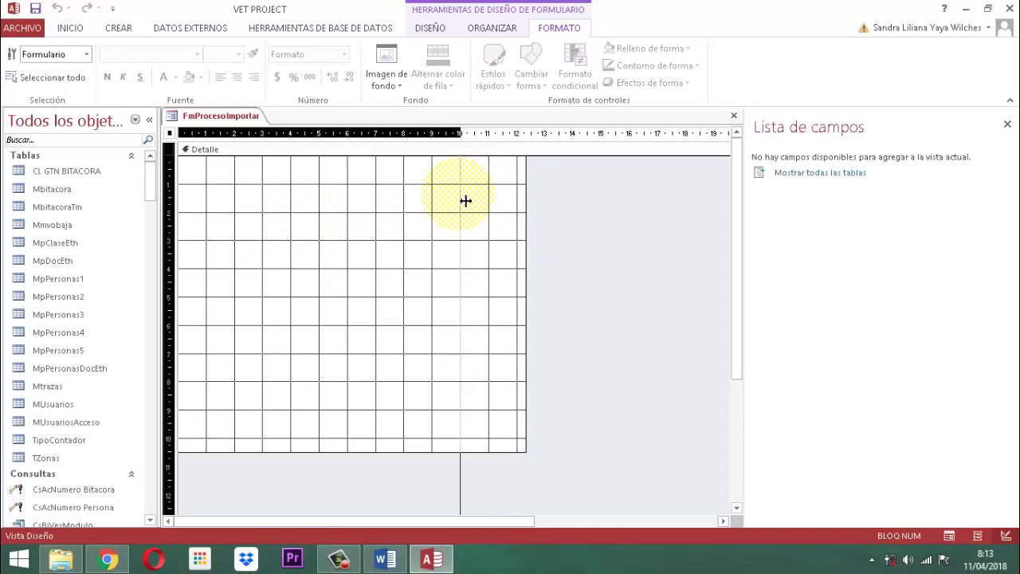
pyautogui.moveTo(424, 453); pyautogui.dragTo(442, 360)
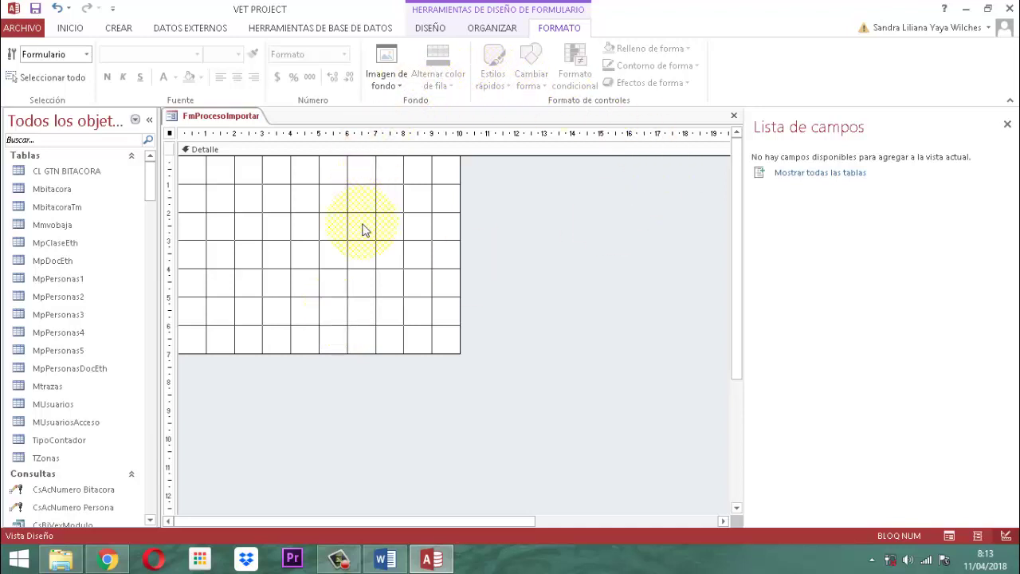
# Add a command button to the form's detail section without the wizard and caption it "Importar Lista Servicios"
pyautogui.click(430, 28)
pyautogui.click(243, 64)
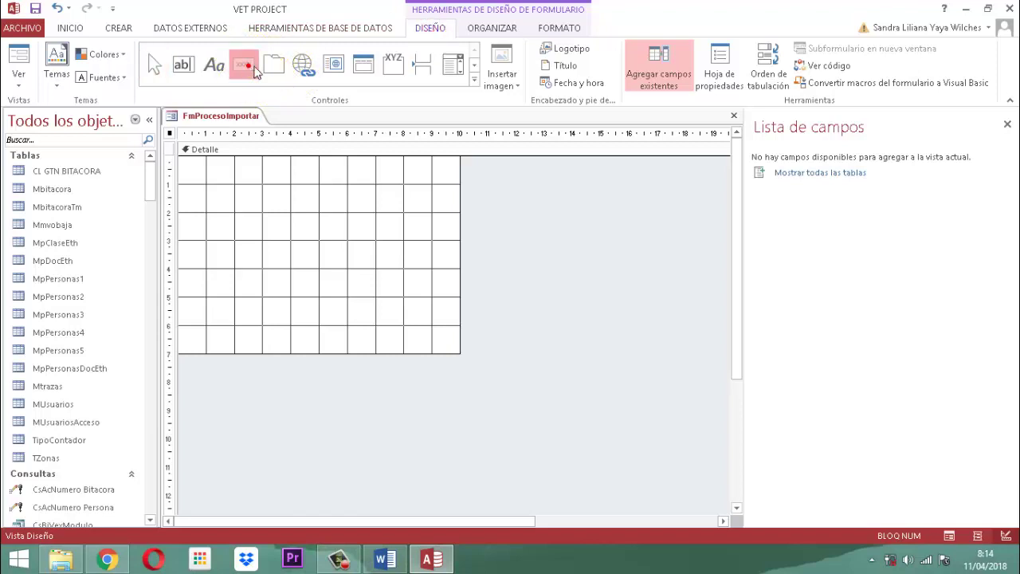
pyautogui.click(264, 218)
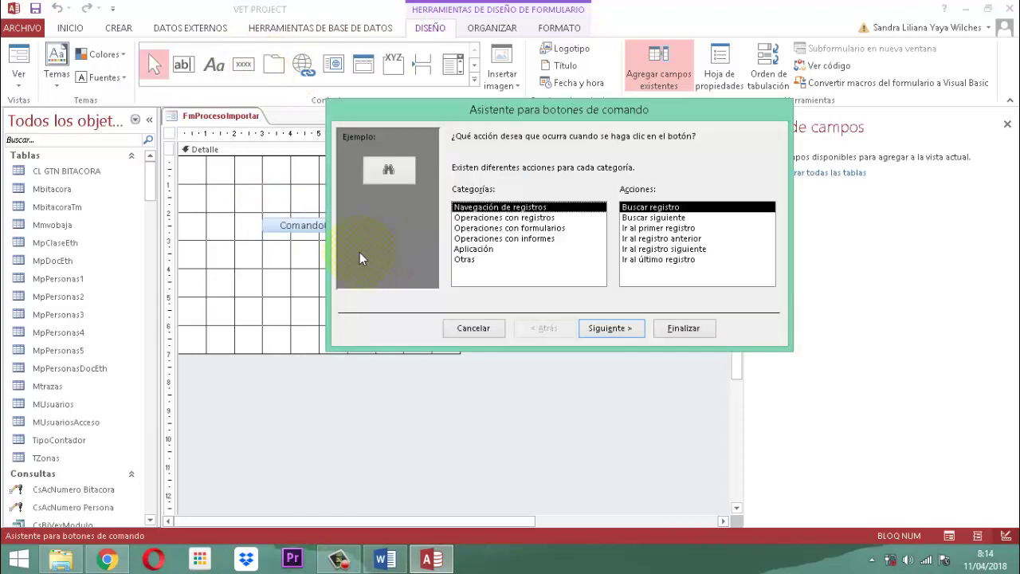
pyautogui.click(473, 328)
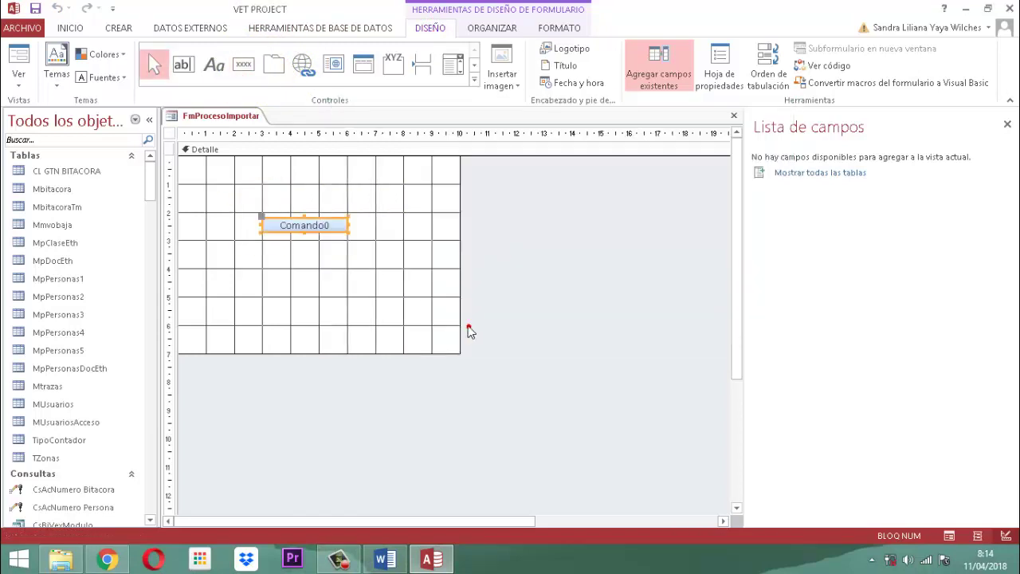
pyautogui.doubleClick(313, 226)
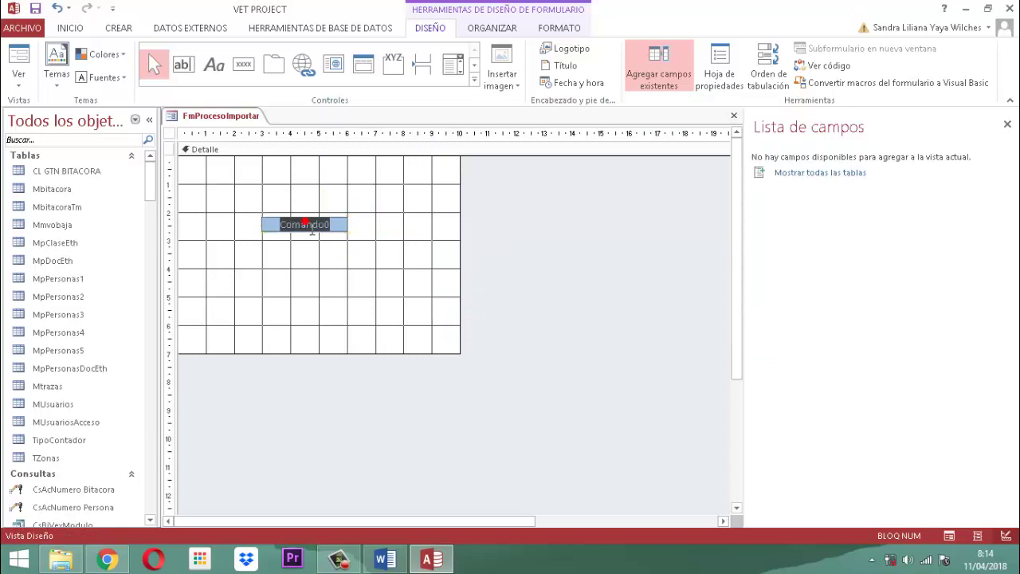
pyautogui.write('Importar')
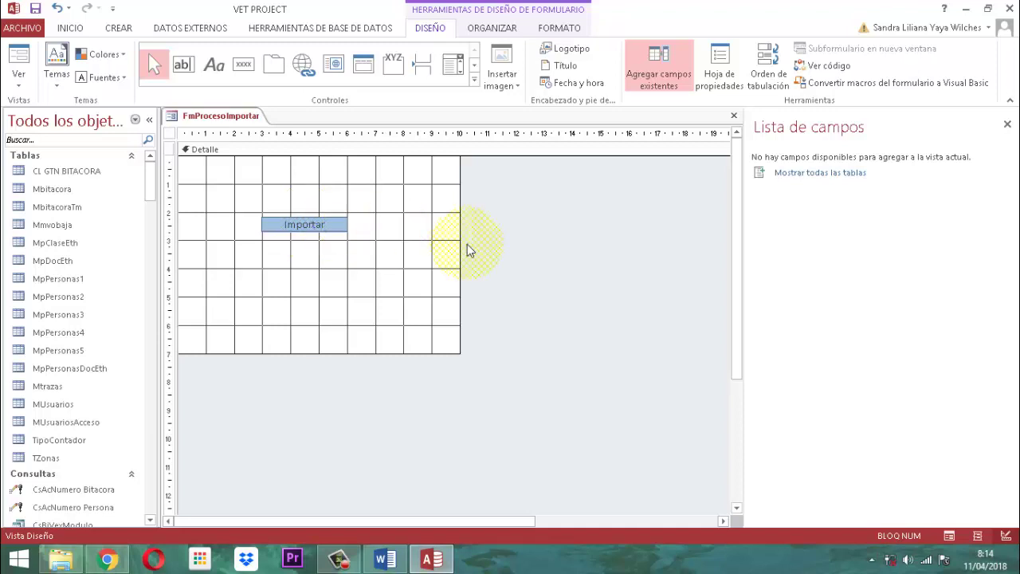
pyautogui.write('Lista')
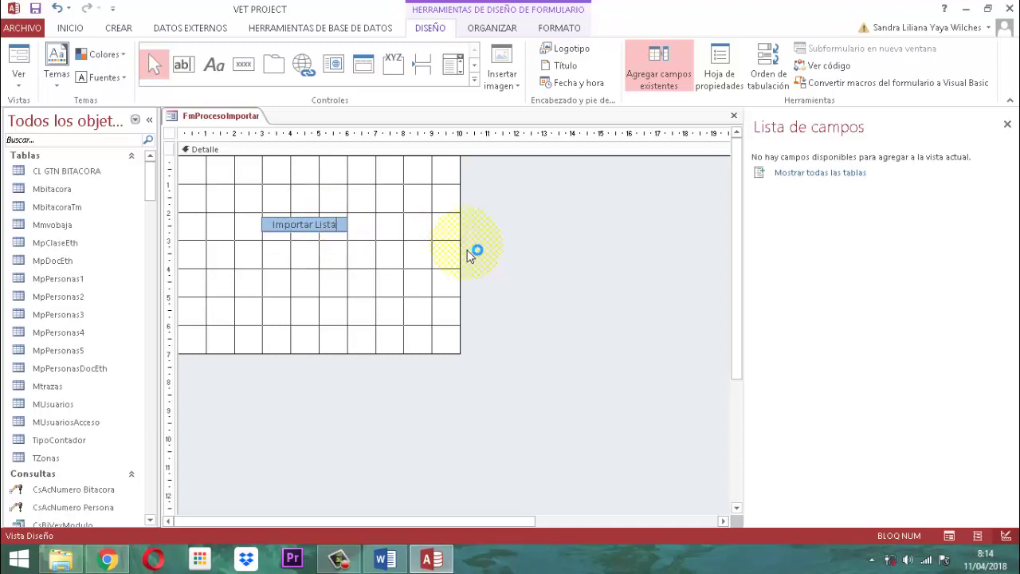
pyautogui.write(' Servicios')
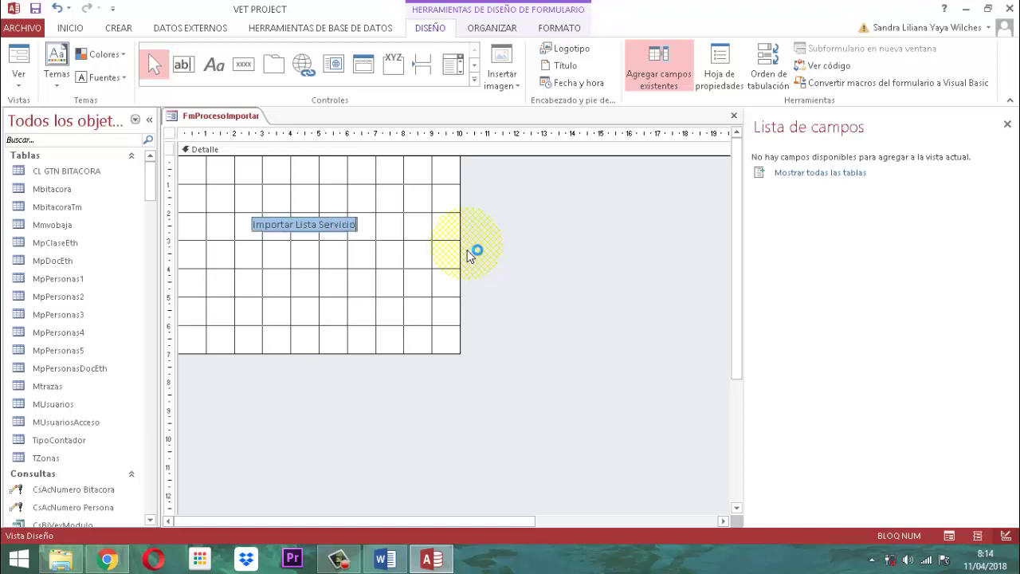
pyautogui.click(514, 249)
# Widen the Importar Lista Servicios button to about 5 cm so its caption fits, and make it slightly taller
pyautogui.click(341, 229)
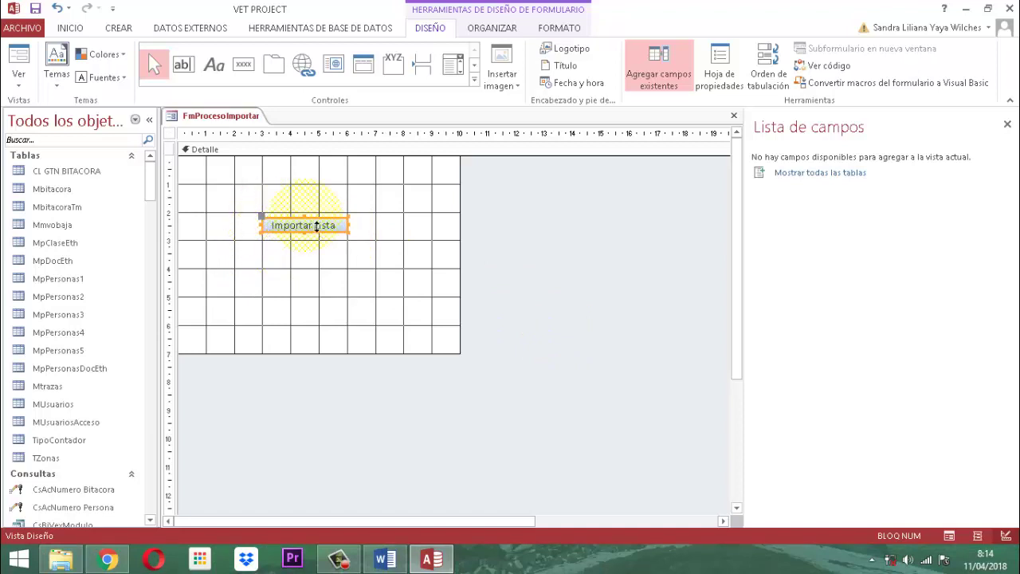
pyautogui.click(268, 233)
pyautogui.moveTo(267, 233); pyautogui.dragTo(239, 230)
pyautogui.click(315, 239)
pyautogui.moveTo(351, 231); pyautogui.dragTo(385, 240)
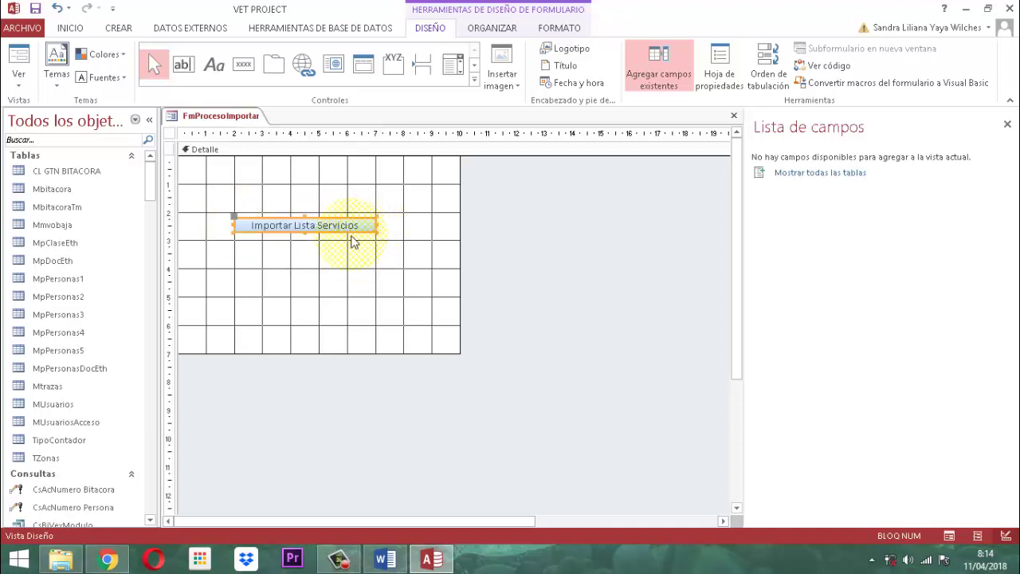
pyautogui.moveTo(315, 229); pyautogui.dragTo(304, 216)
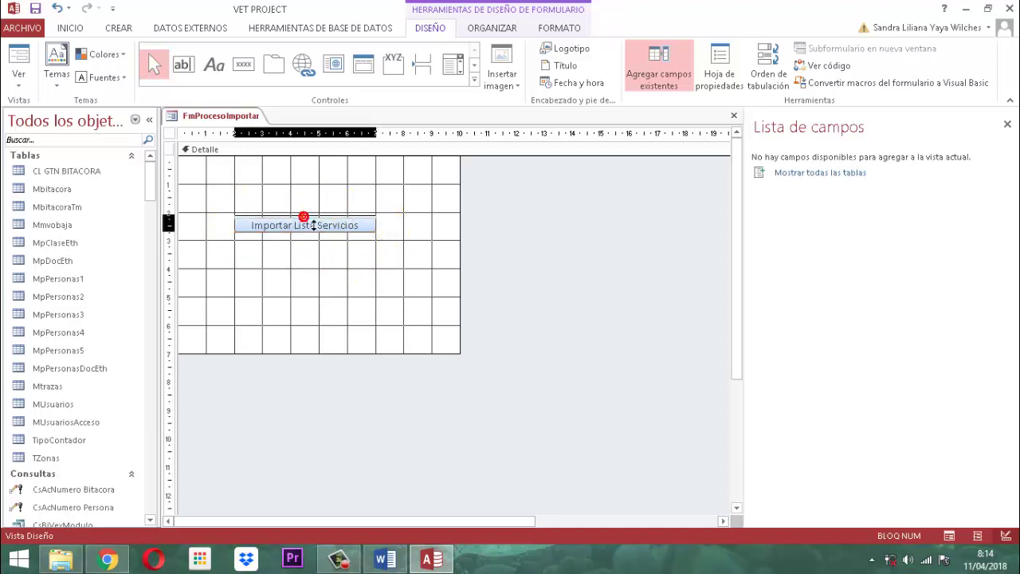
pyautogui.click(363, 255)
pyautogui.click(324, 231)
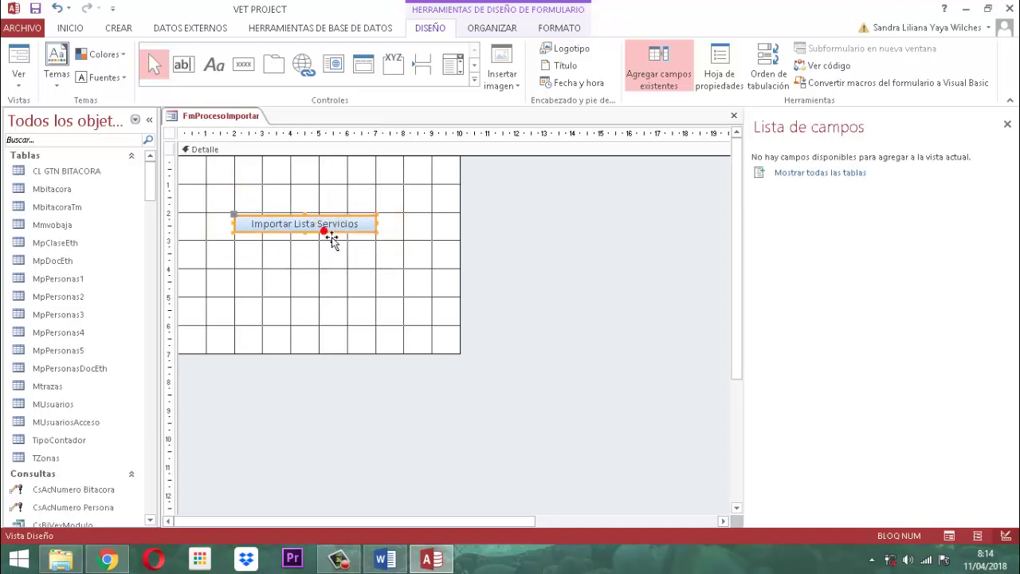
pyautogui.moveTo(333, 242); pyautogui.dragTo(331, 245)
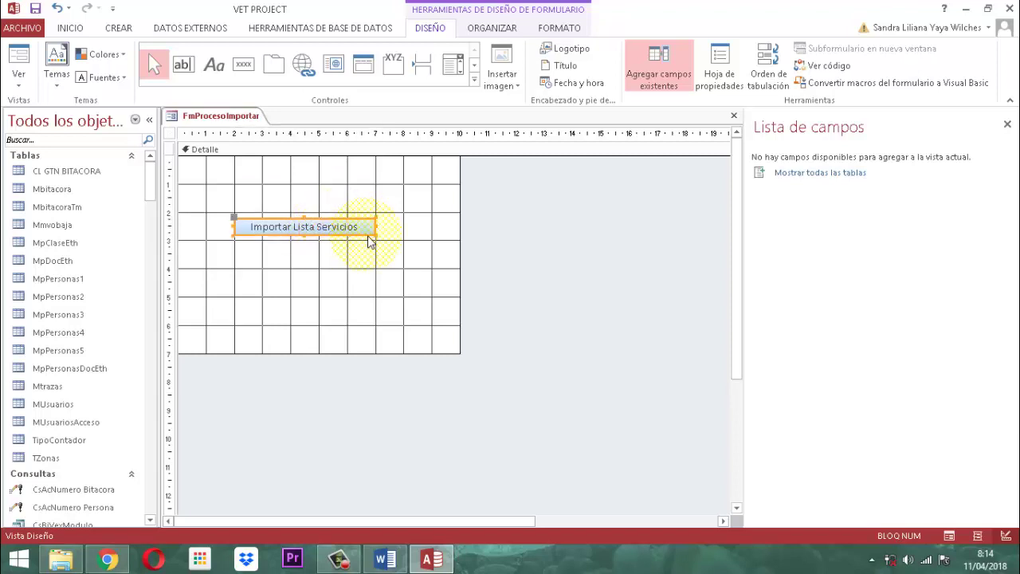
# Move the Importar Lista Servicios button about 0.5 cm to the right and about 1 cm up
pyautogui.press('Right')
pyautogui.press('Right')
pyautogui.press('Right')
pyautogui.press('Right')
pyautogui.press('Right')
pyautogui.press('Right')
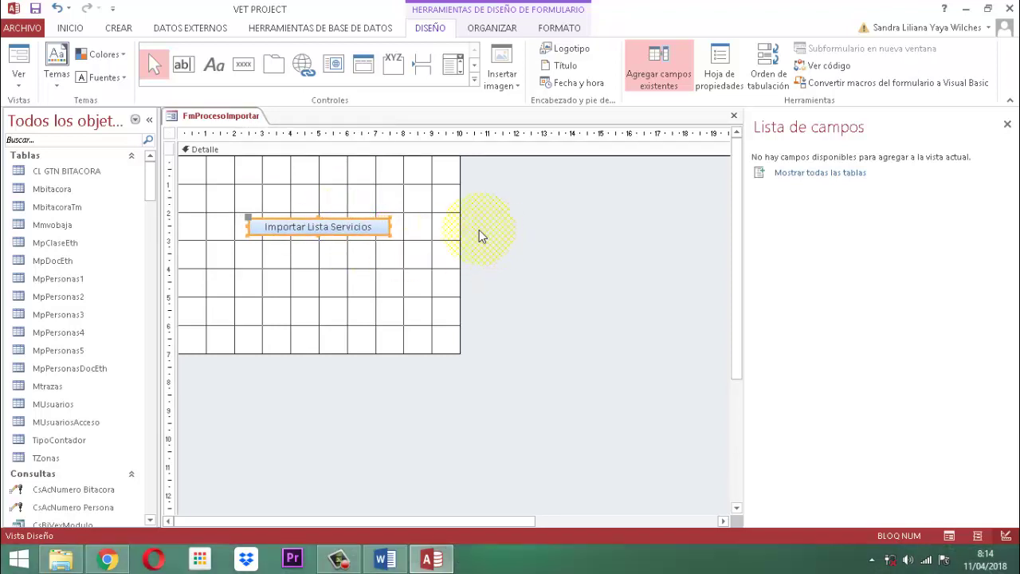
pyautogui.press('Up')
pyautogui.press('Up')
pyautogui.press('Up')
pyautogui.press('Up')
pyautogui.press('Up')
pyautogui.press('Up')
pyautogui.press('Up')
pyautogui.press('Up')
pyautogui.press('Up')
pyautogui.press('Up')
pyautogui.press('Up')
pyautogui.press('Up')
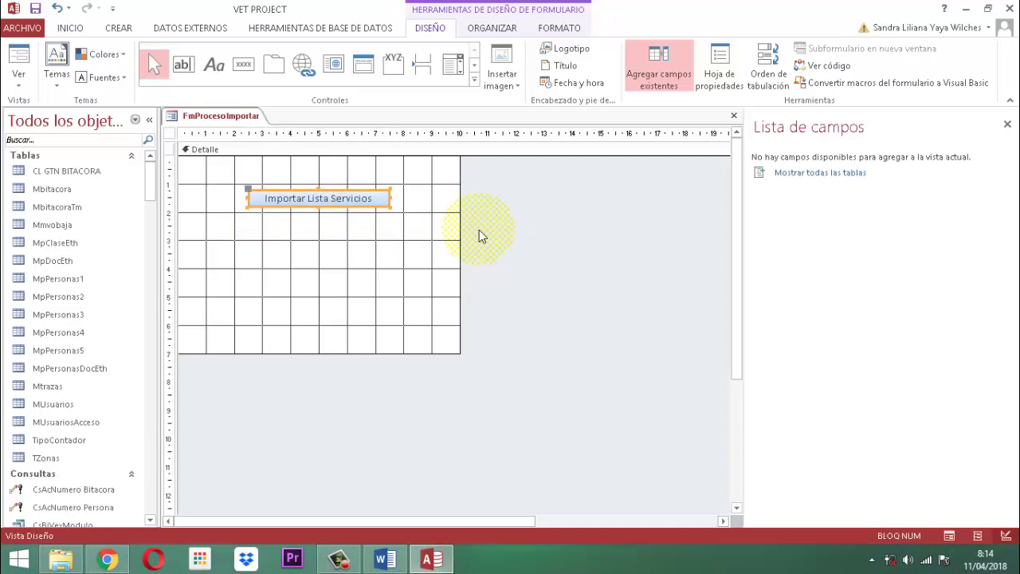
pyautogui.click(499, 215)
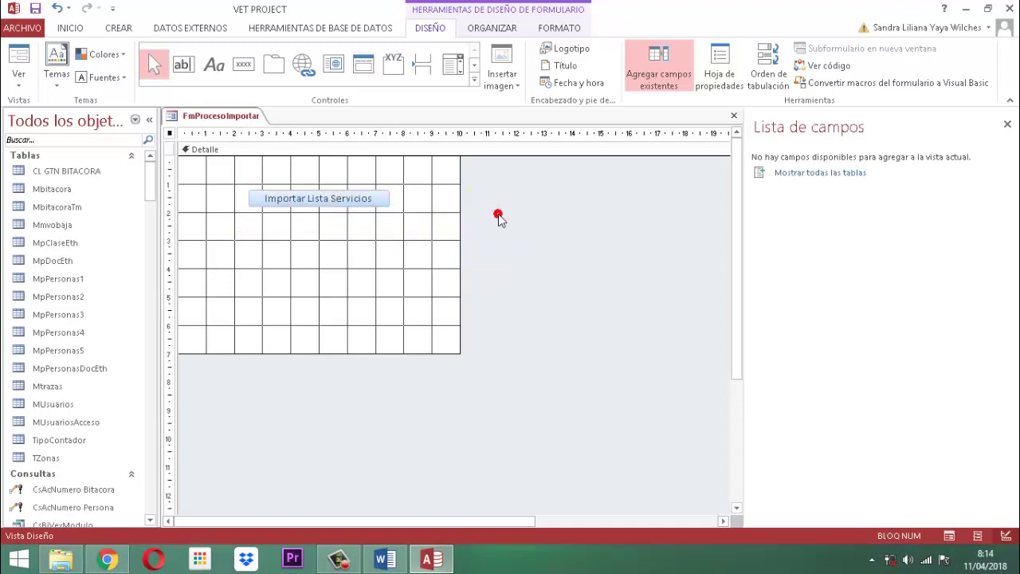
# Change the Importar Lista Servicios button to the shape with rounded top corners and fill it dark brown
pyautogui.click(335, 206)
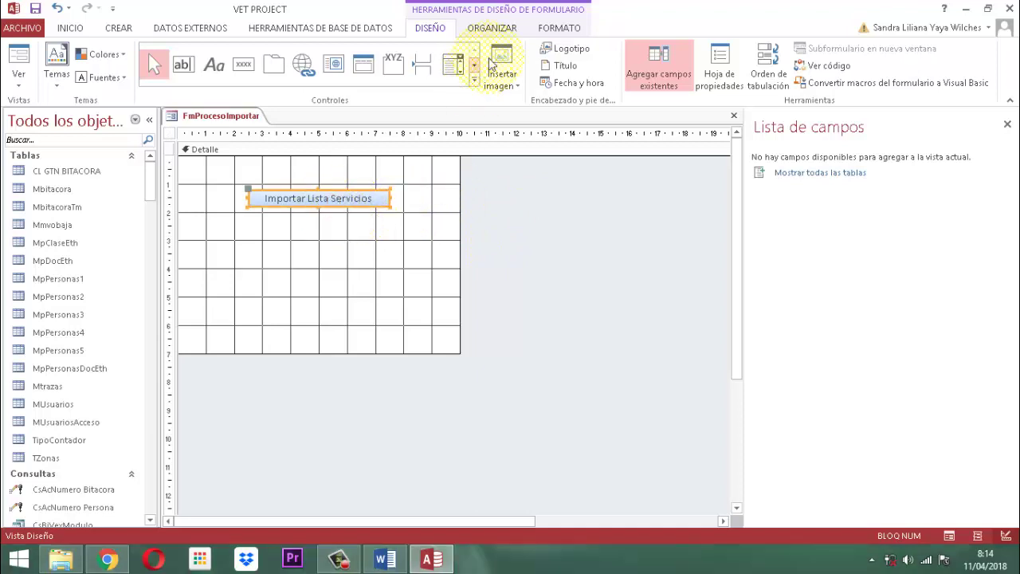
pyautogui.click(562, 29)
pyautogui.click(531, 70)
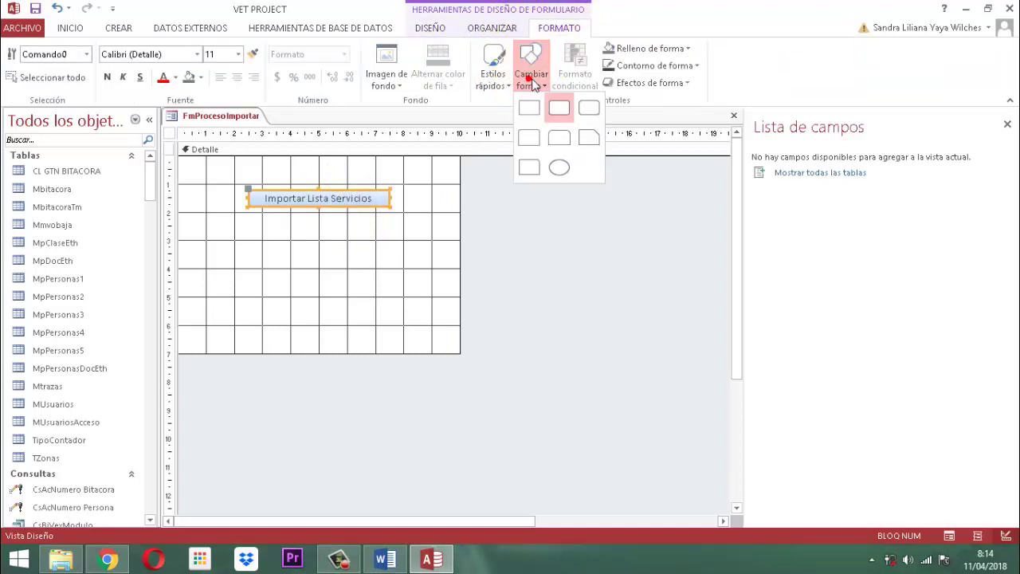
pyautogui.click(575, 147)
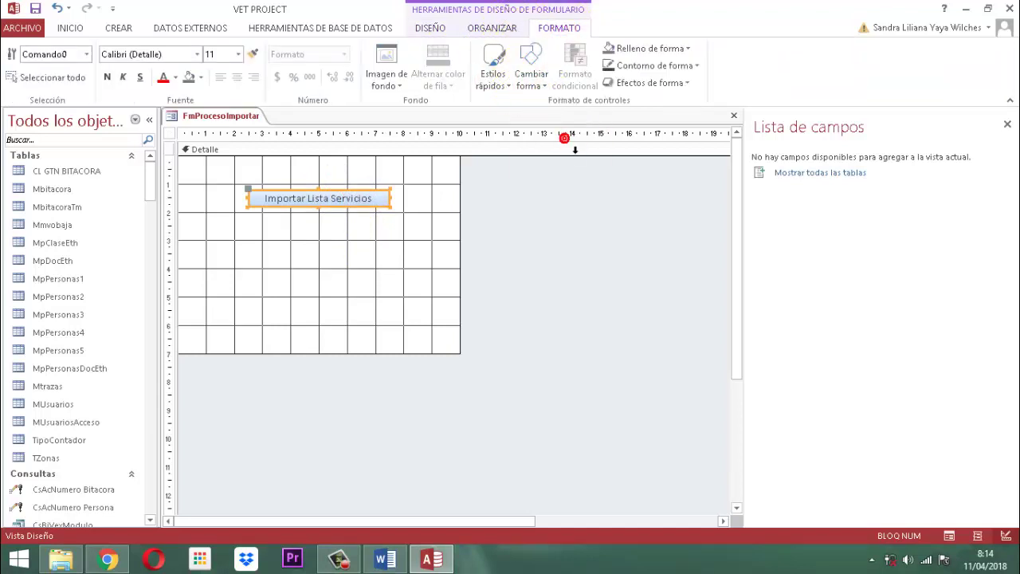
pyautogui.click(690, 47)
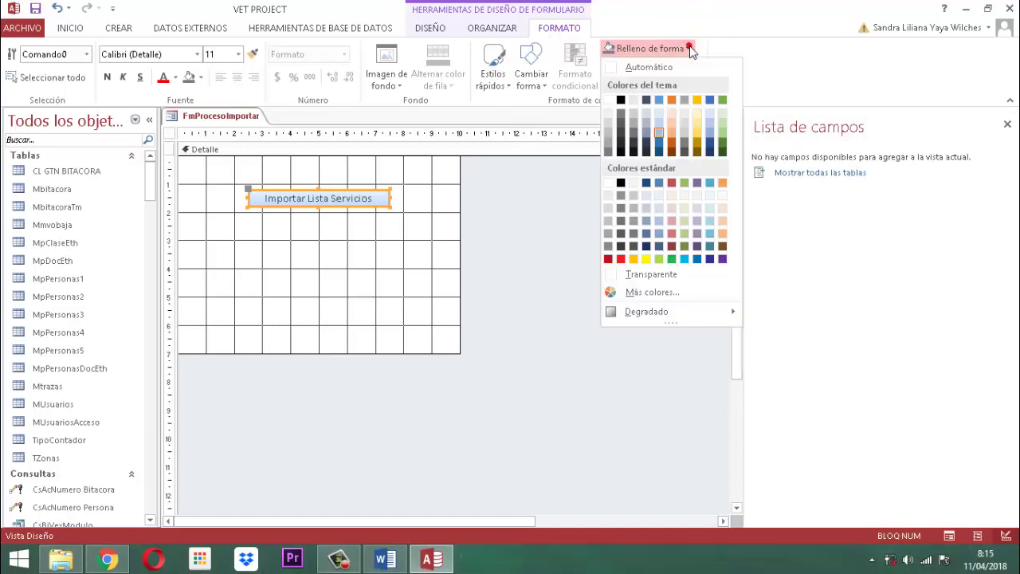
pyautogui.click(672, 149)
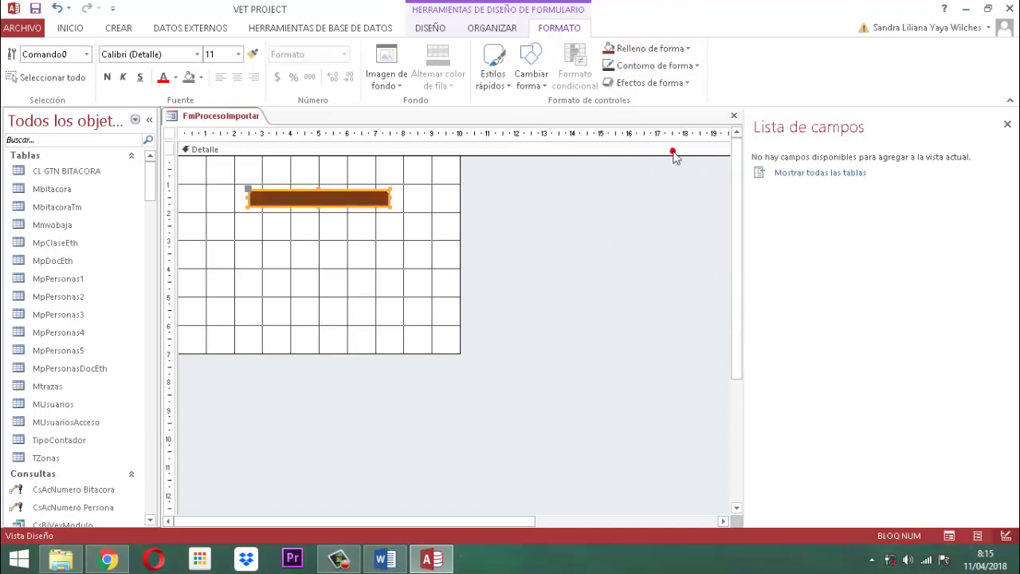
# Make the button's caption text yellow and bold
pyautogui.click(175, 77)
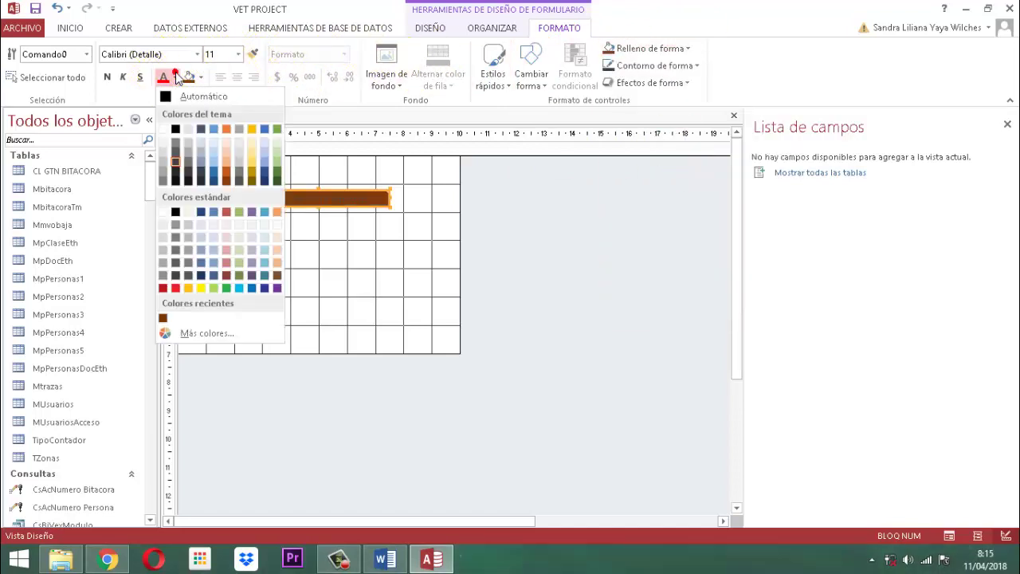
pyautogui.click(200, 288)
pyautogui.click(107, 77)
pyautogui.click(517, 198)
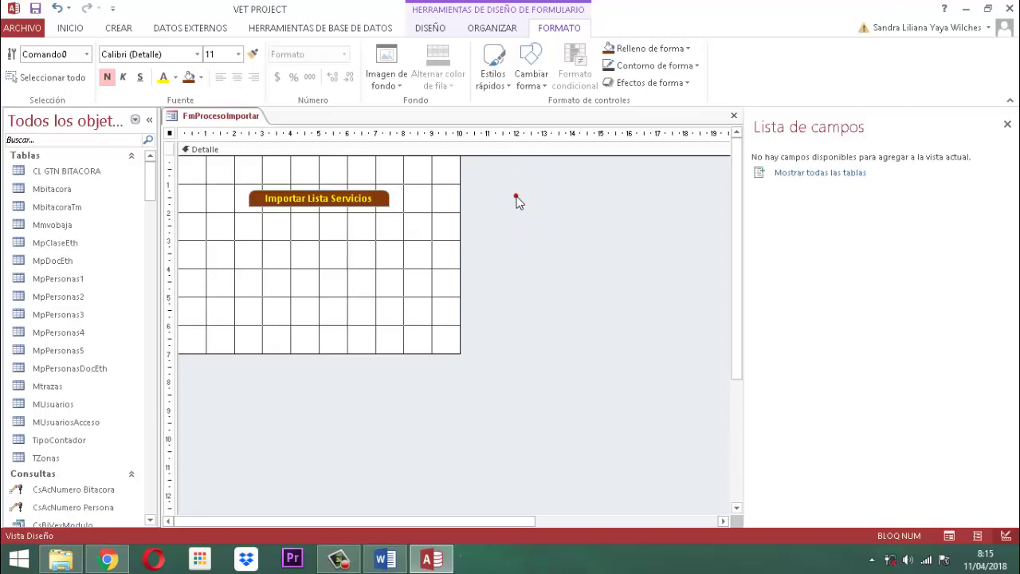
# Try a pale and a dark green background on the form's detail section and settle on standard lime green
pyautogui.click(315, 165)
pyautogui.click(201, 74)
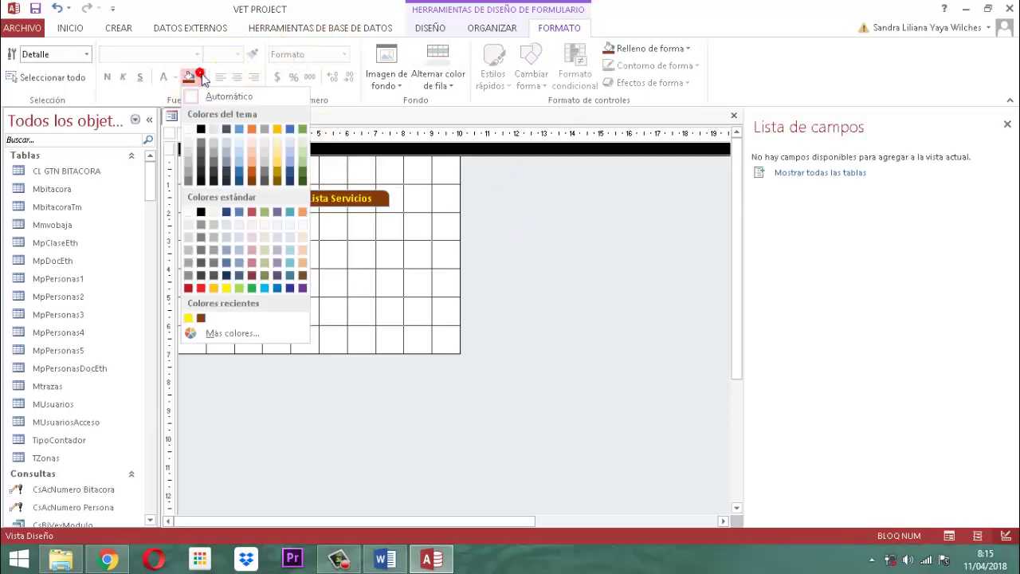
pyautogui.click(263, 263)
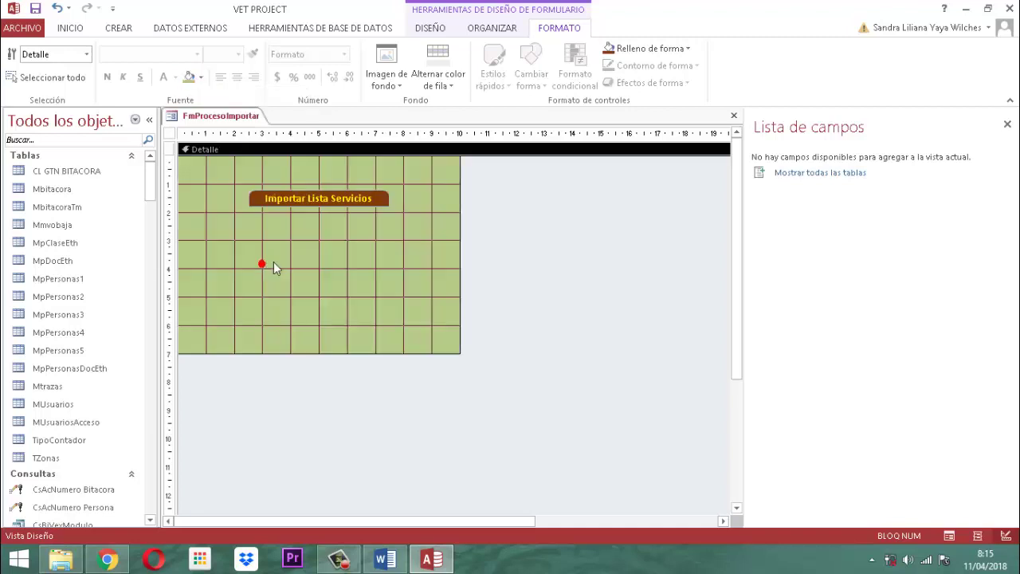
pyautogui.click(199, 77)
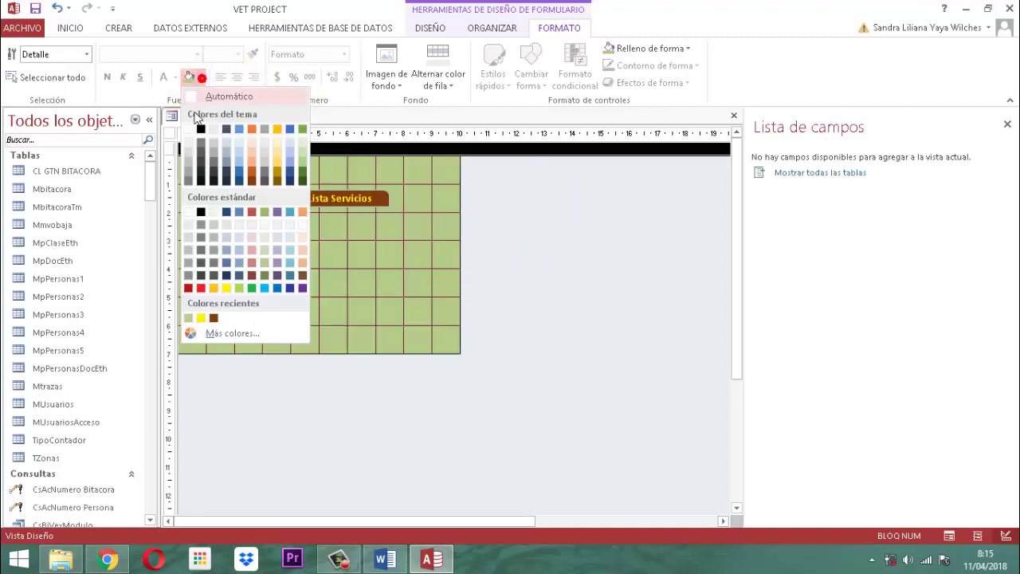
pyautogui.click(303, 175)
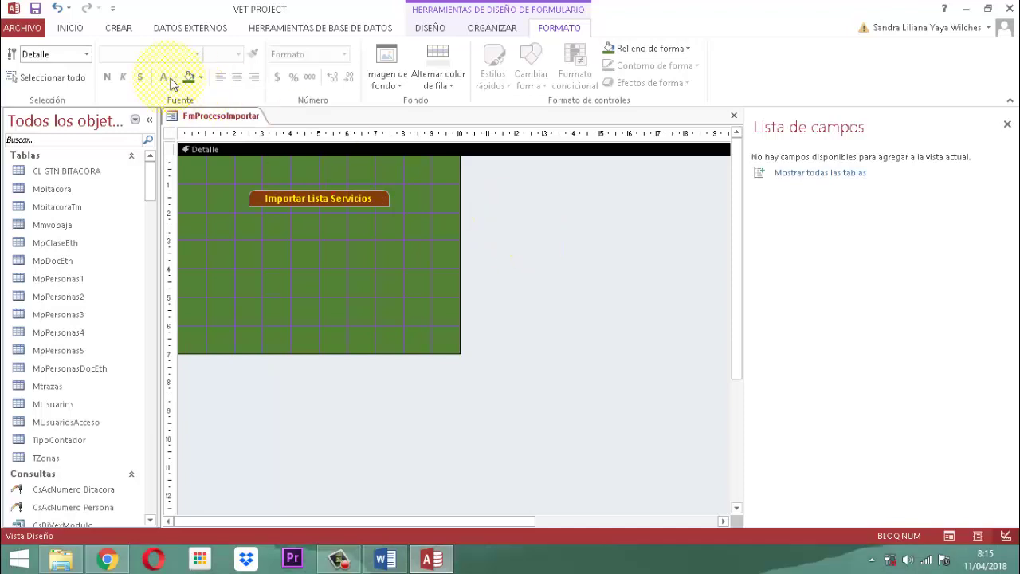
pyautogui.click(202, 77)
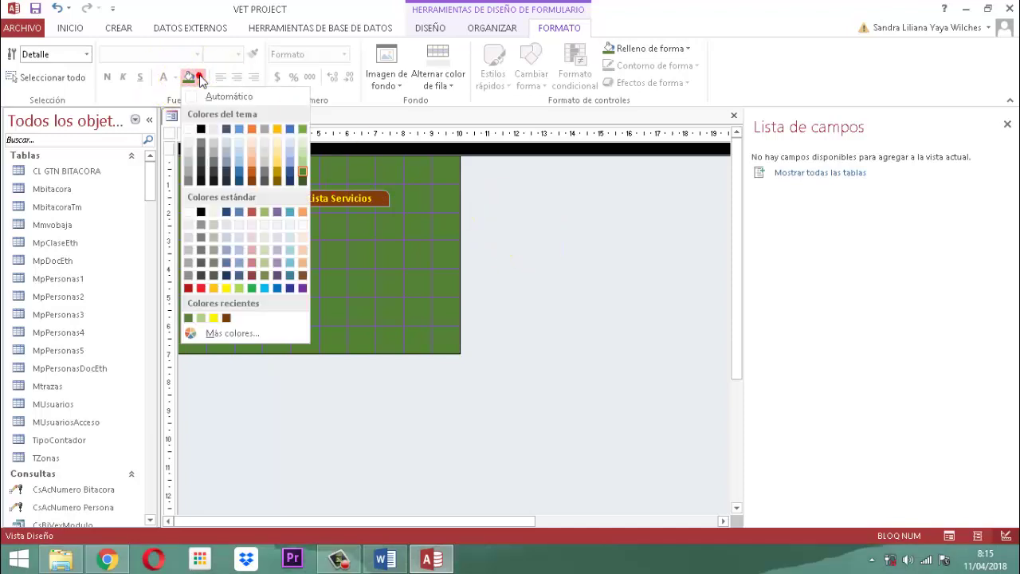
pyautogui.click(239, 288)
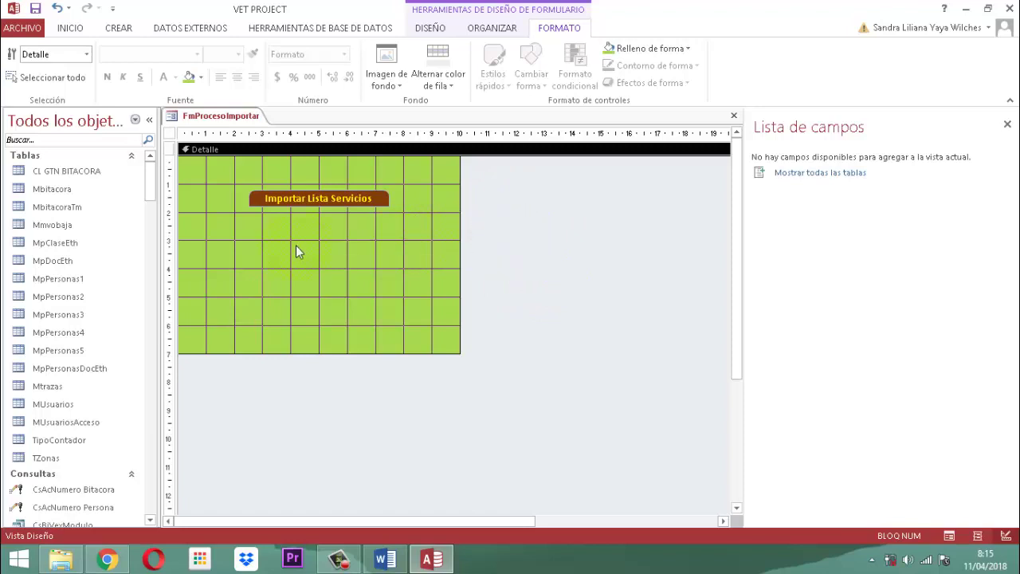
# Show the form's property sheet and set its title to MODULO SERVICIOS
pyautogui.click(542, 250)
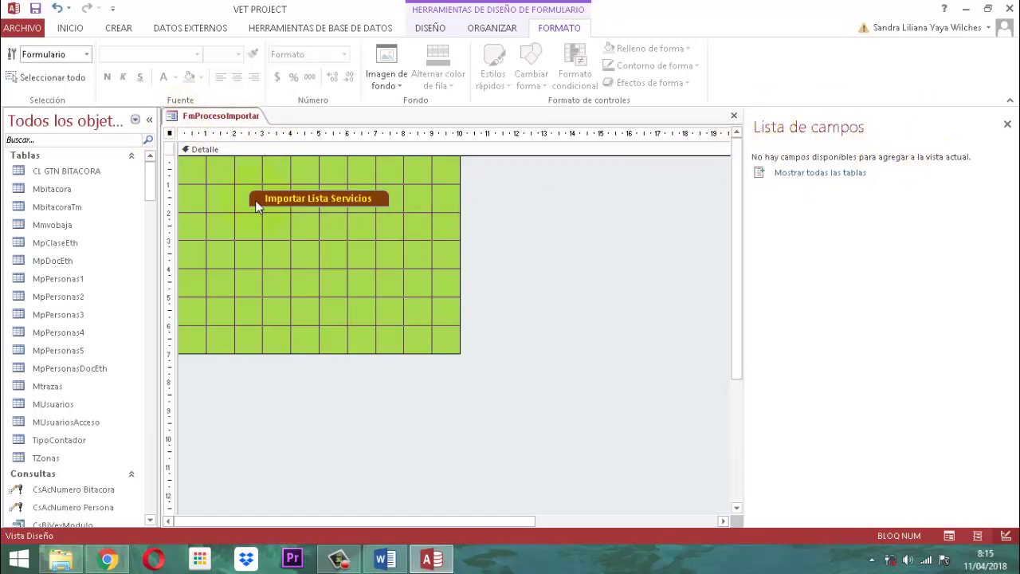
pyautogui.click(430, 27)
pyautogui.click(723, 71)
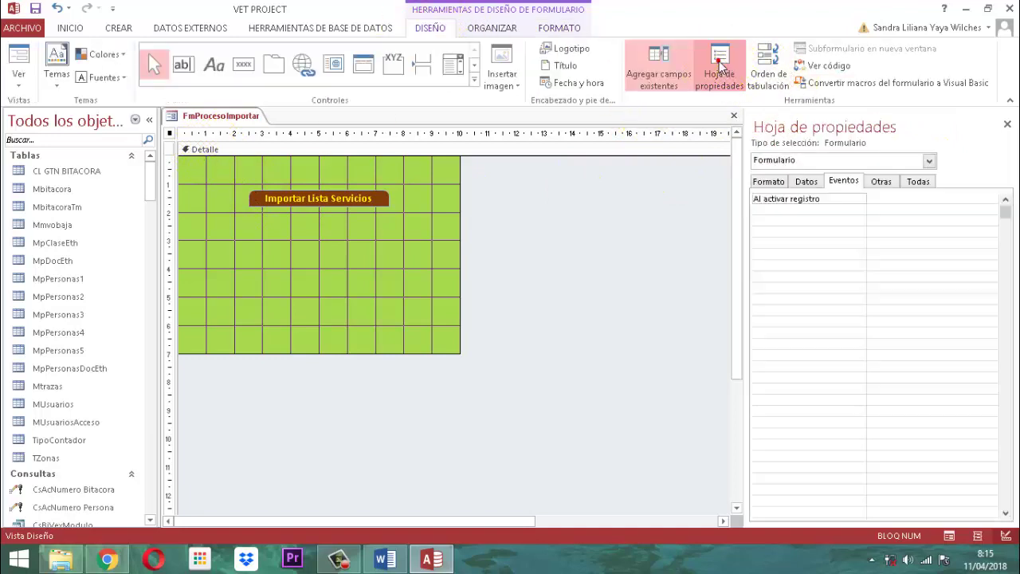
pyautogui.click(778, 184)
pyautogui.click(900, 200)
pyautogui.press('capslock')
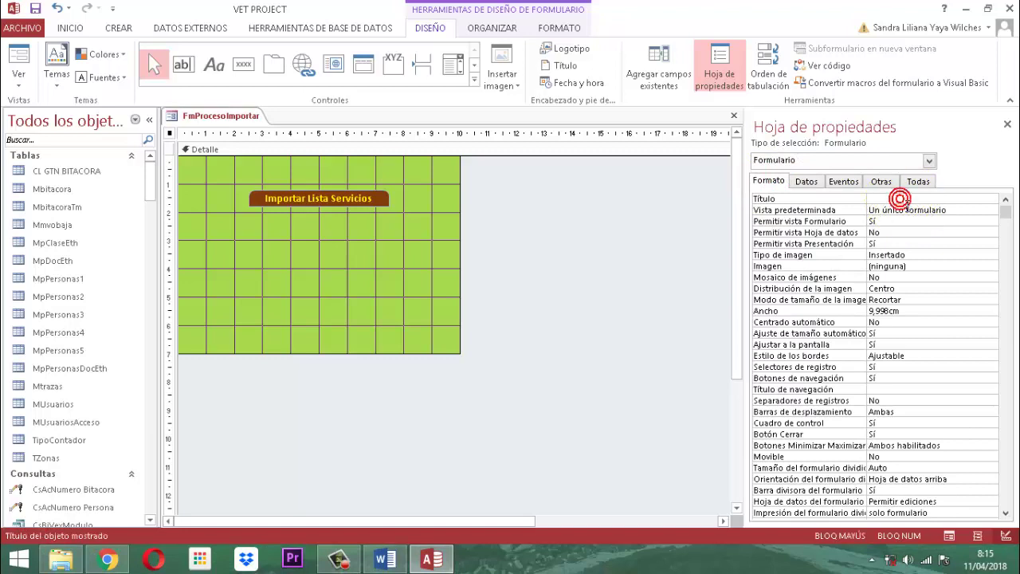
pyautogui.write('MODULO SERVICI')
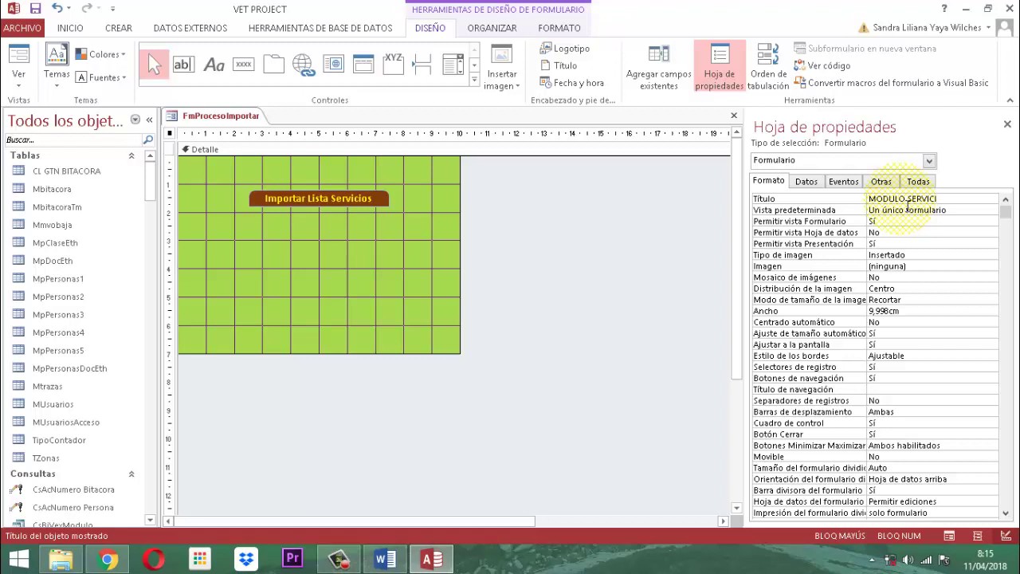
# Set the form's automatic centering (Centrado automático) to Sí
pyautogui.press('Down')
pyautogui.press('Down')
pyautogui.press('Down')
pyautogui.press('Down')
pyautogui.press('Down')
pyautogui.press('Down')
pyautogui.press('Down')
pyautogui.press('Down')
pyautogui.press('Down')
pyautogui.press('Down')
pyautogui.press('Down')
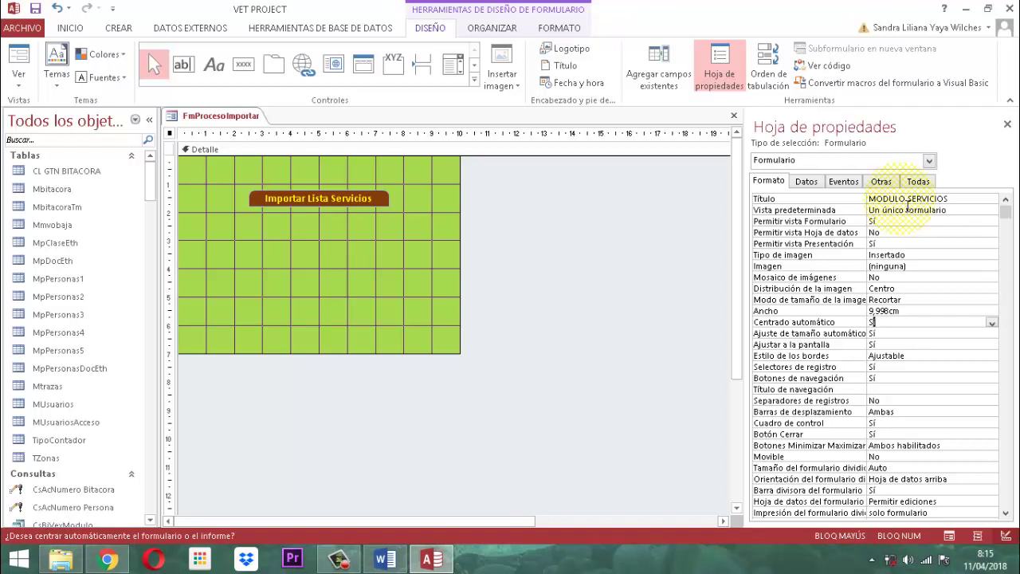
# Set the form's record selectors and navigation buttons to No
pyautogui.press('Down')
pyautogui.press('Down')
pyautogui.press('Down')
pyautogui.press('Down')
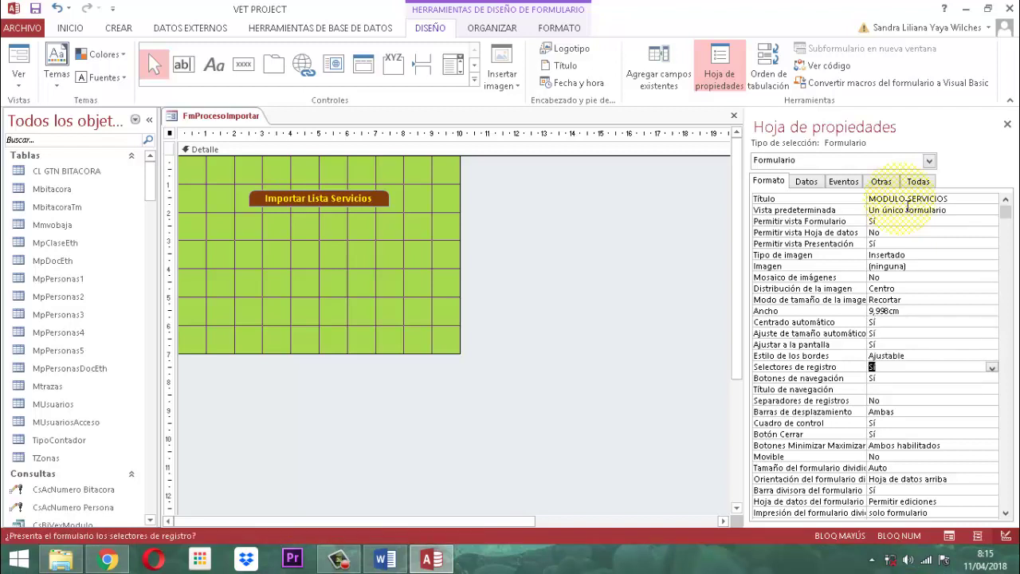
pyautogui.write('n')
pyautogui.press('Down')
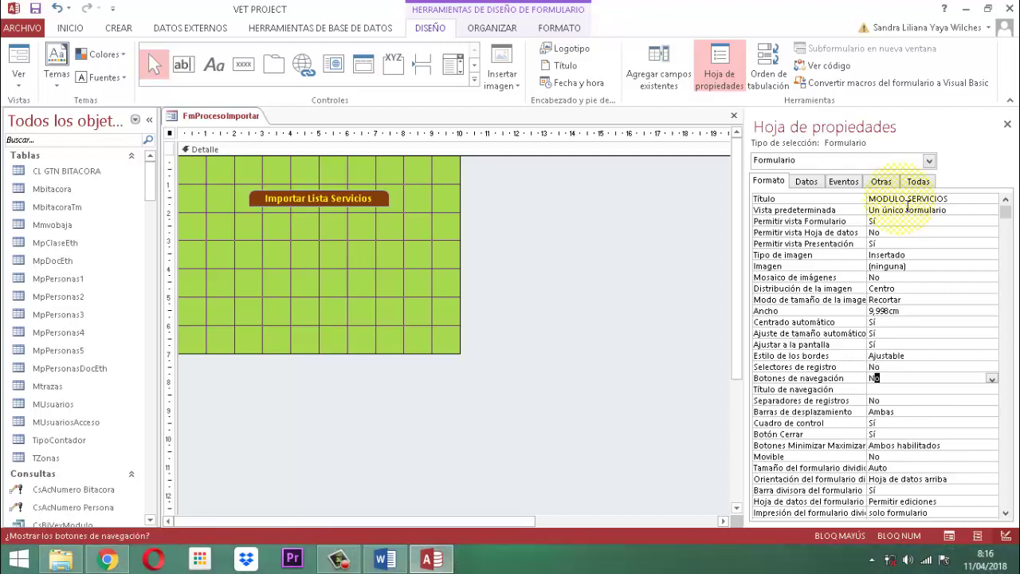
# Set the form's scroll bars (Barras de desplazamiento) to Ninguna and its minimize/maximize buttons to Ninguno
pyautogui.write('n')
pyautogui.press('Down')
pyautogui.press('Down')
pyautogui.press('Down')
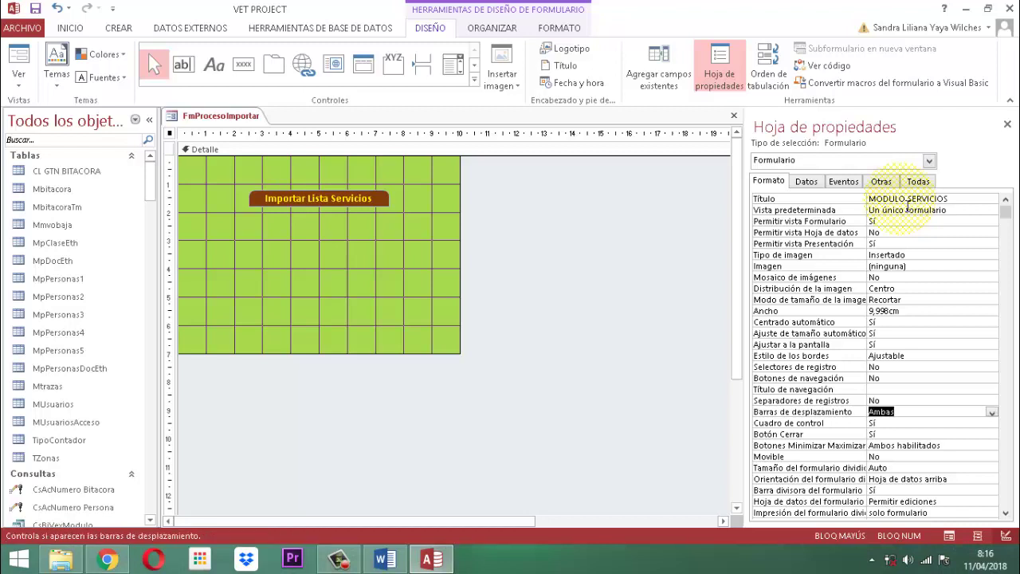
pyautogui.write('n')
pyautogui.press('Down')
pyautogui.press('Down')
pyautogui.press('Down')
pyautogui.write('n')
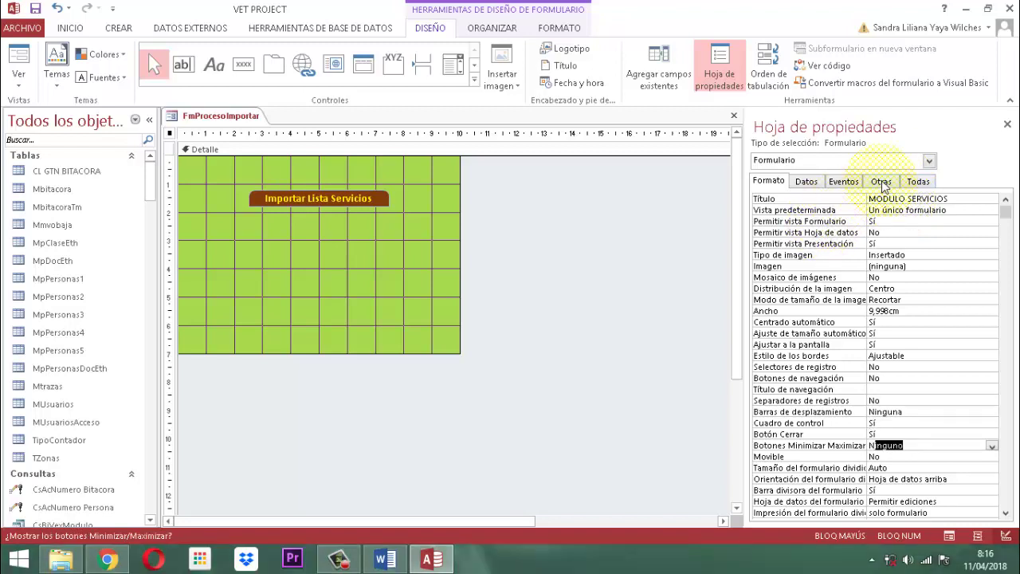
# Make the form a pop-up by setting Emergente to Sí, and close its property sheet
pyautogui.click(882, 181)
pyautogui.hotkey('alt', 'Down')
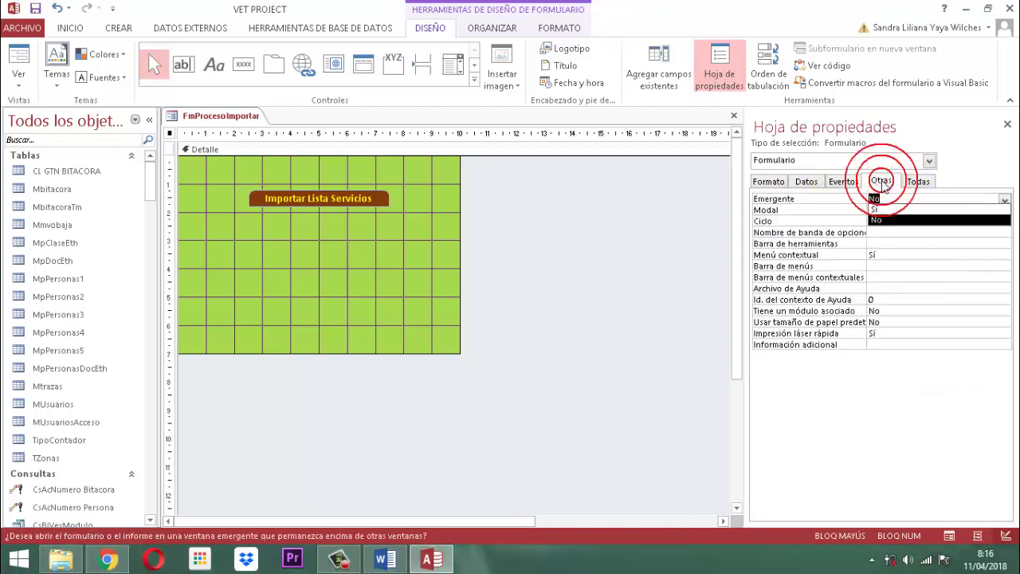
pyautogui.write('s')
pyautogui.press('Return')
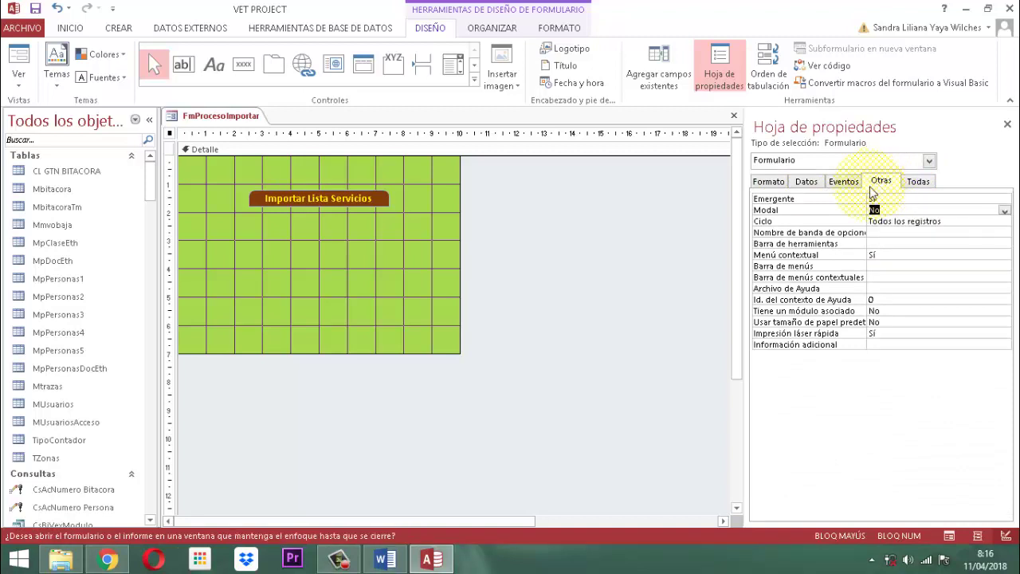
pyautogui.click(1008, 124)
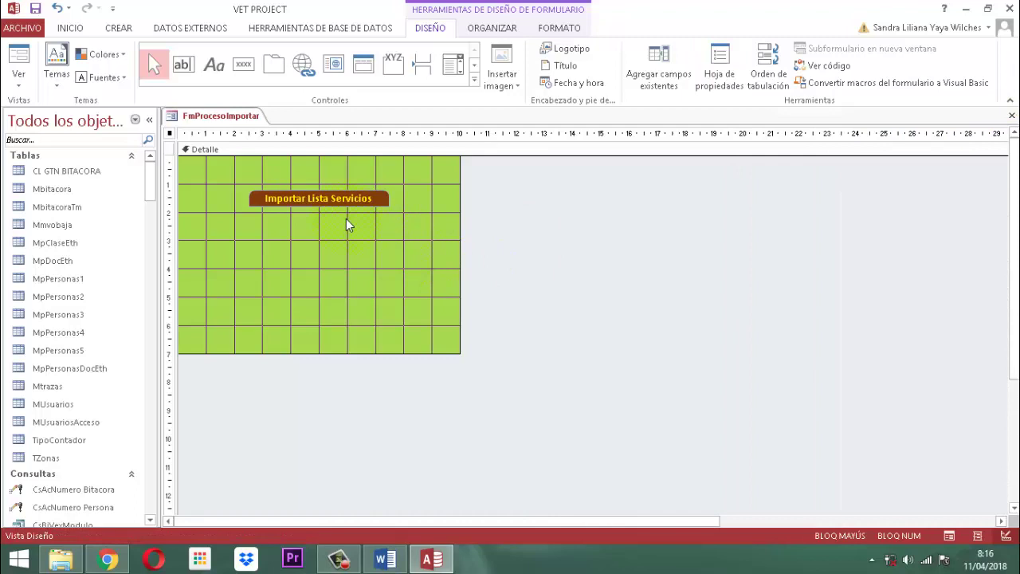
# Open the macro builder for the Al hacer clic event of the Importar Lista Servicios button
pyautogui.click(316, 199)
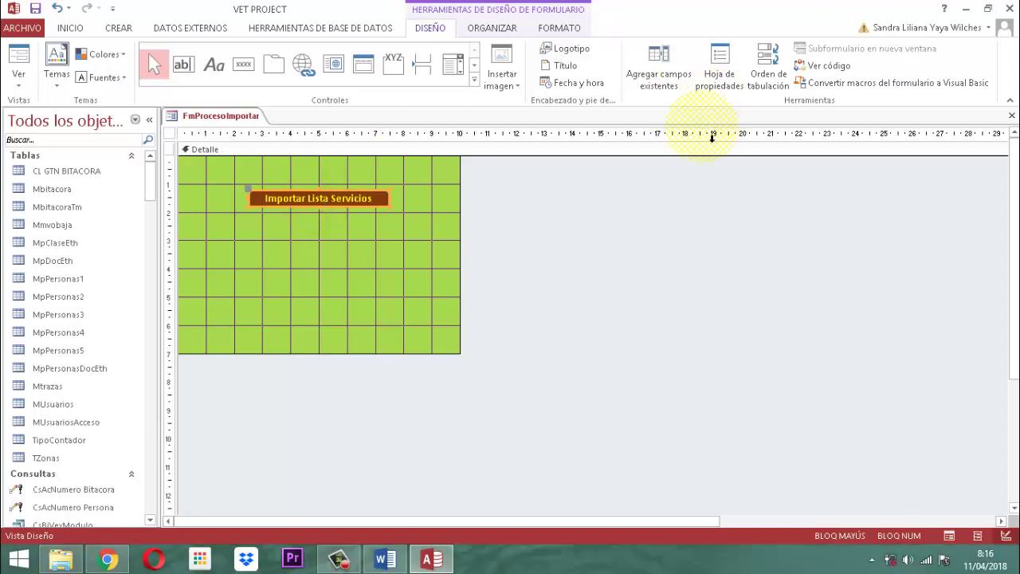
pyautogui.click(721, 77)
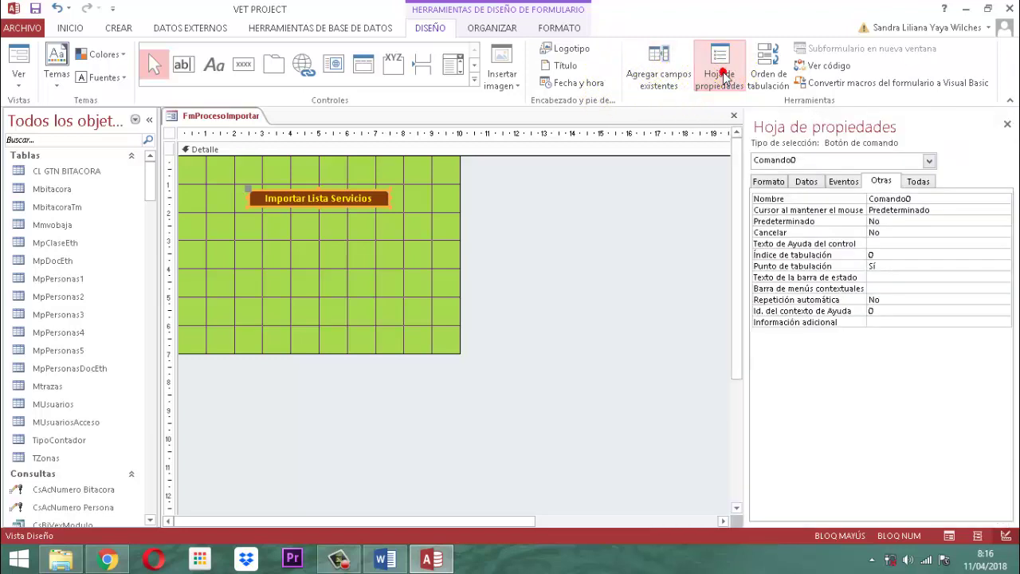
pyautogui.click(843, 181)
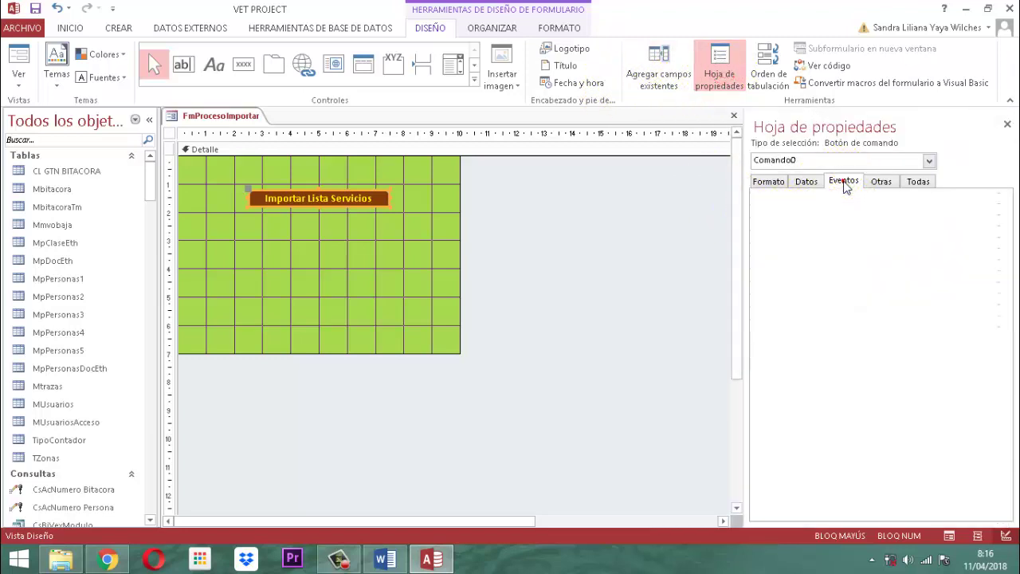
pyautogui.click(1004, 198)
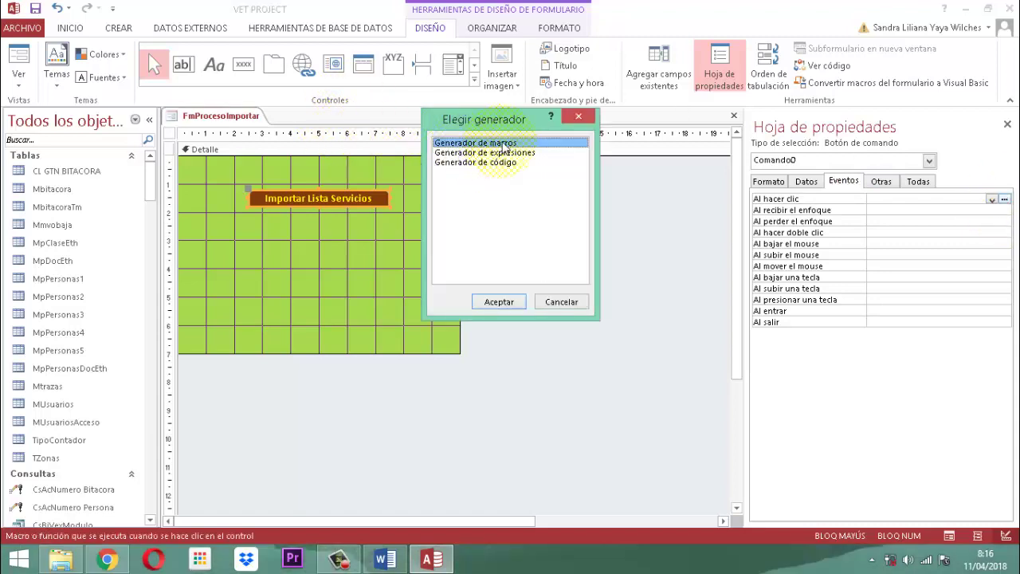
pyautogui.click(498, 302)
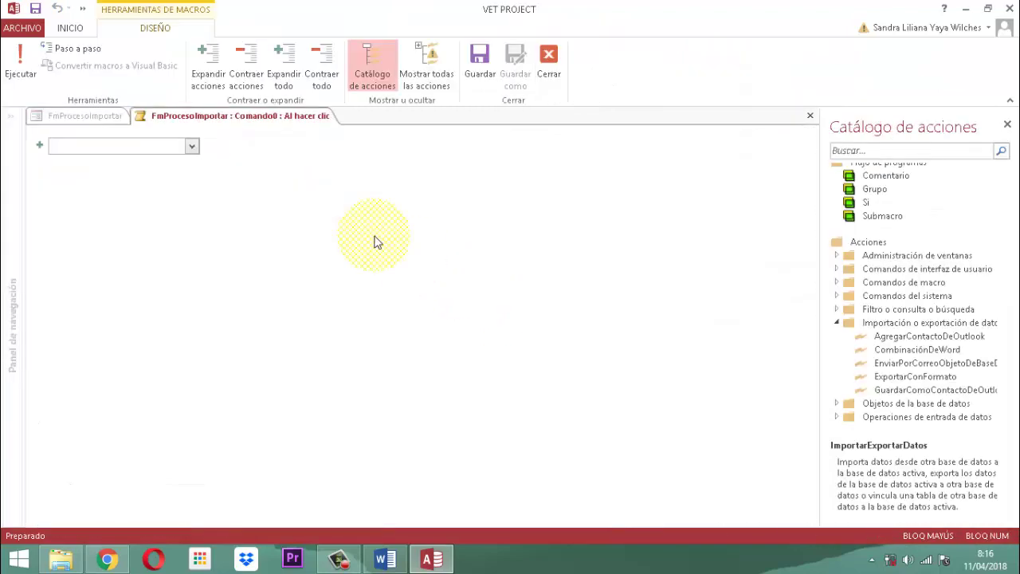
# Add an EjecutarMacro action that runs the ImportarListaServicio macro
pyautogui.click(192, 146)
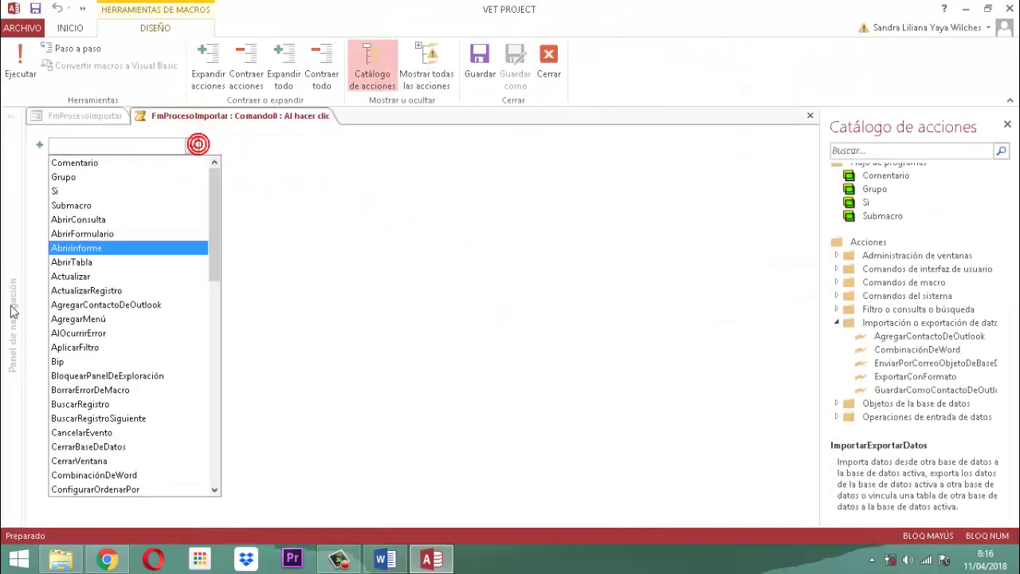
pyautogui.scroll(-10, 87, 306)
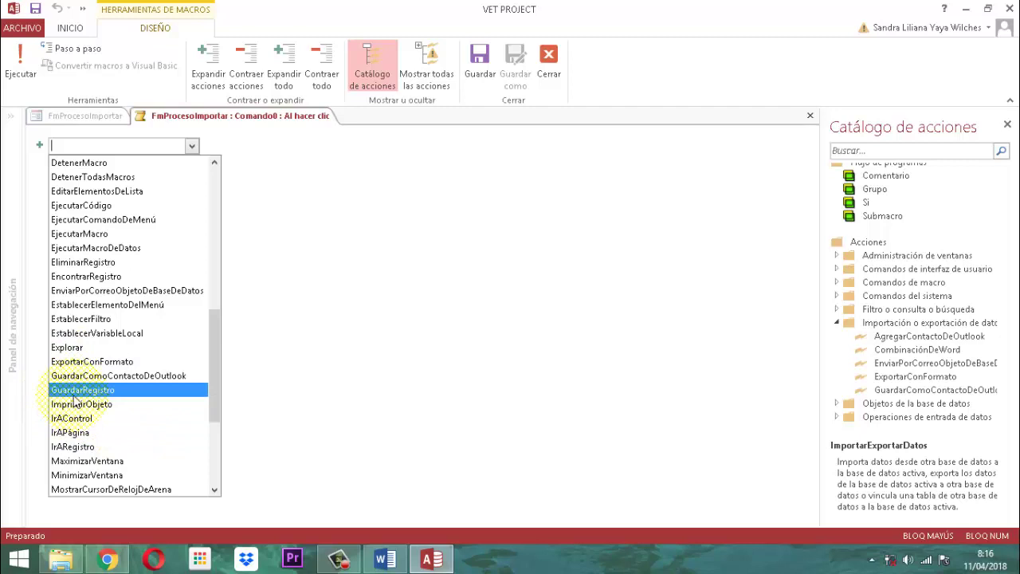
pyautogui.scroll(-1, 74, 403)
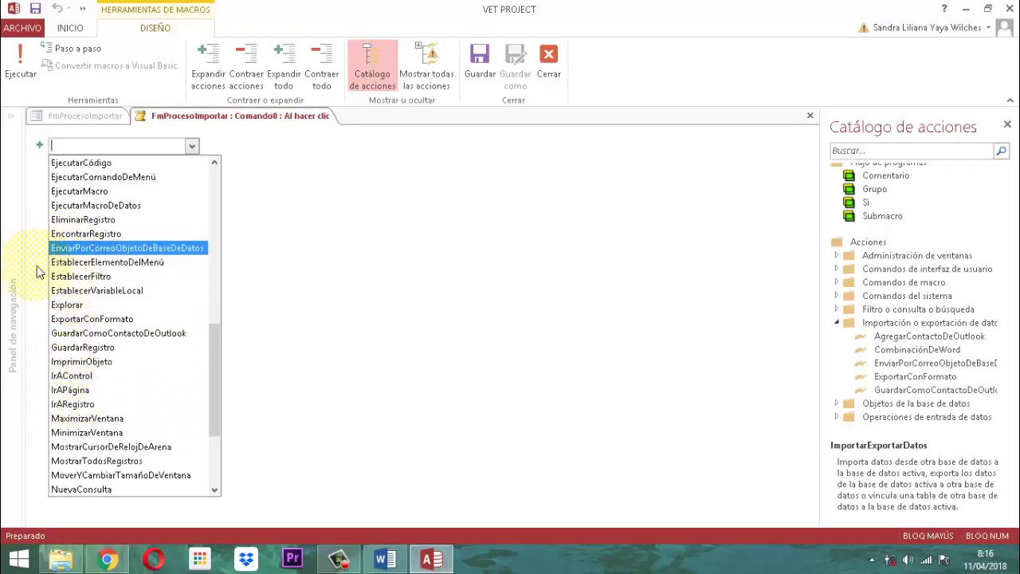
pyautogui.scroll(1, 94, 277)
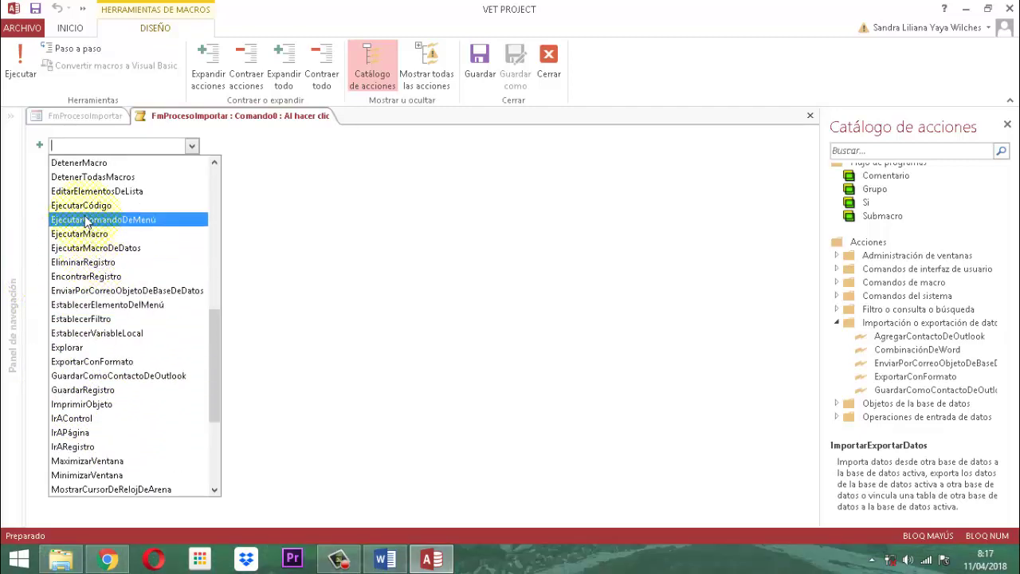
pyautogui.click(79, 233)
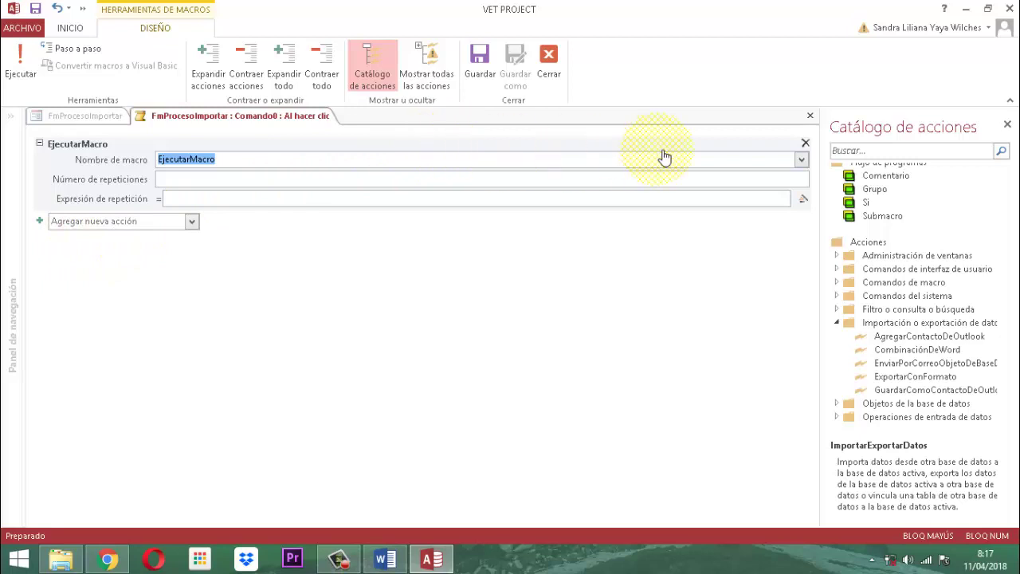
pyautogui.click(801, 161)
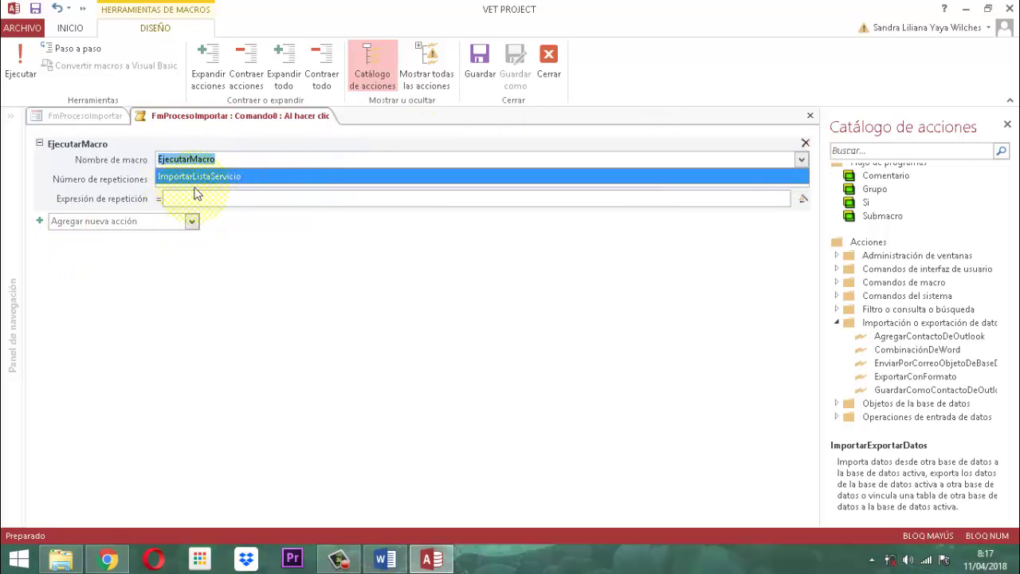
pyautogui.click(203, 177)
pyautogui.moveTo(209, 183)
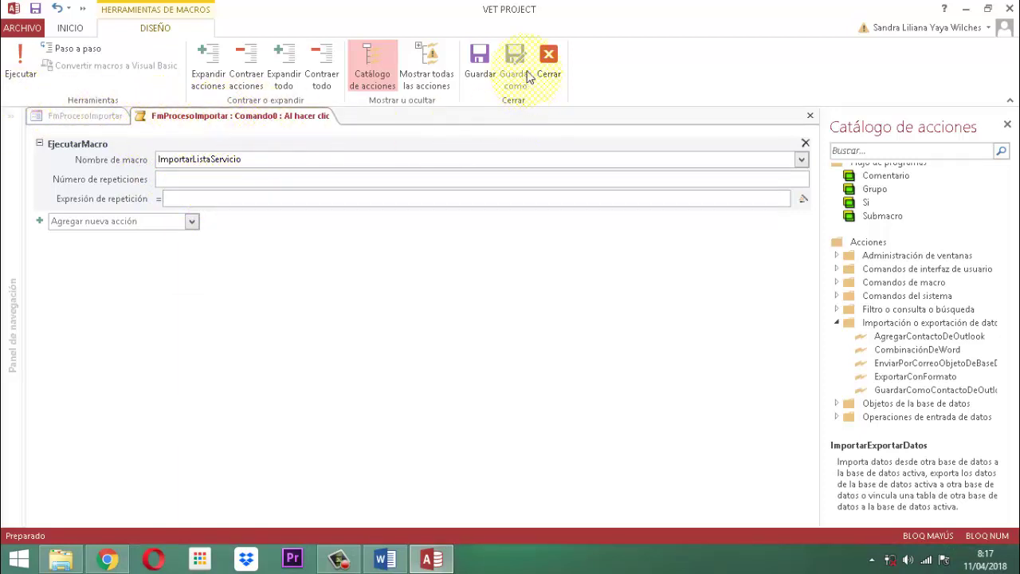
# Close the button's macro with its changes saved, and save and close the FmProcesoImportar form
pyautogui.click(554, 70)
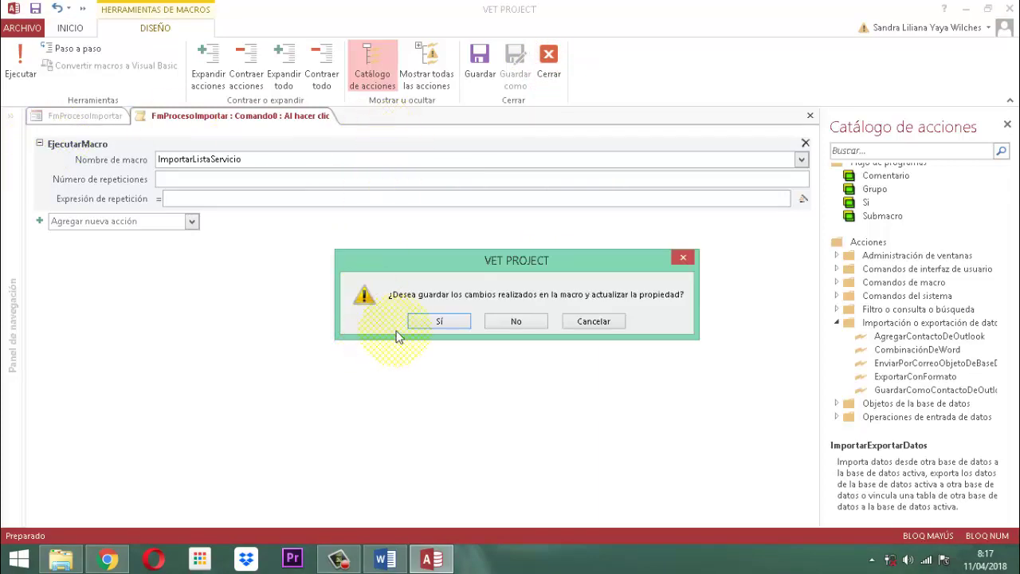
pyautogui.click(448, 322)
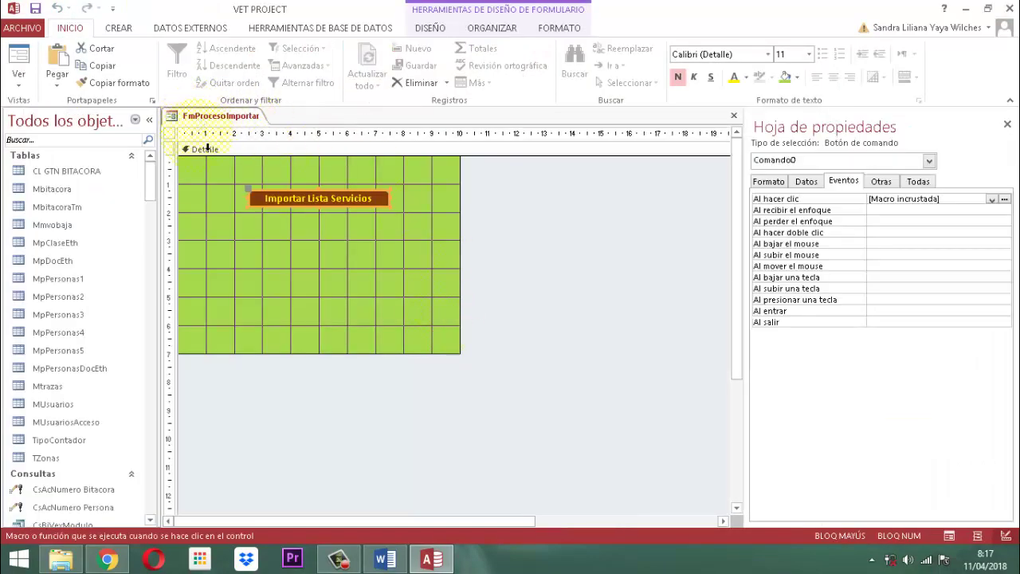
pyautogui.rightClick(220, 117)
pyautogui.click(263, 129)
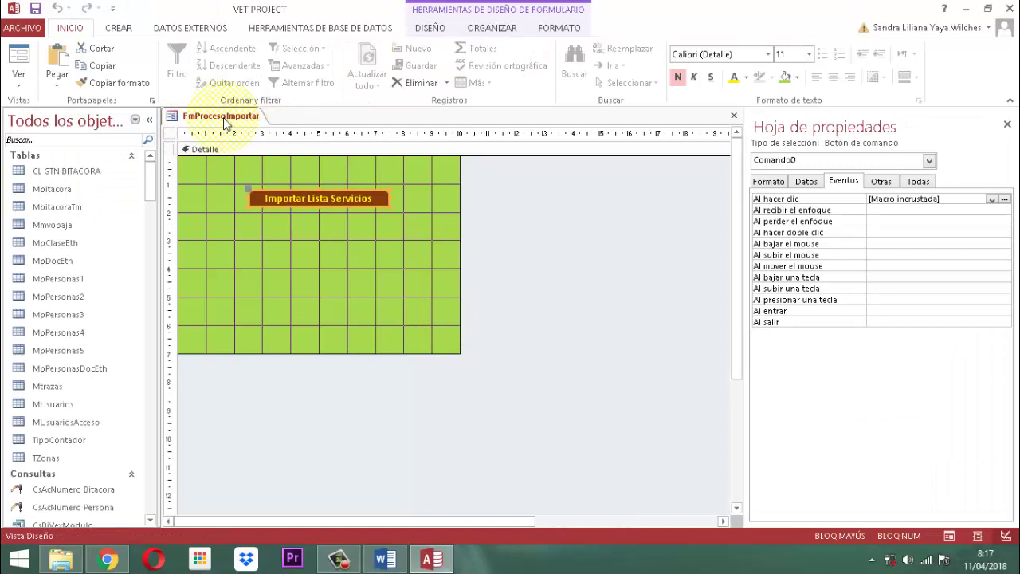
pyautogui.rightClick(224, 118)
pyautogui.click(257, 145)
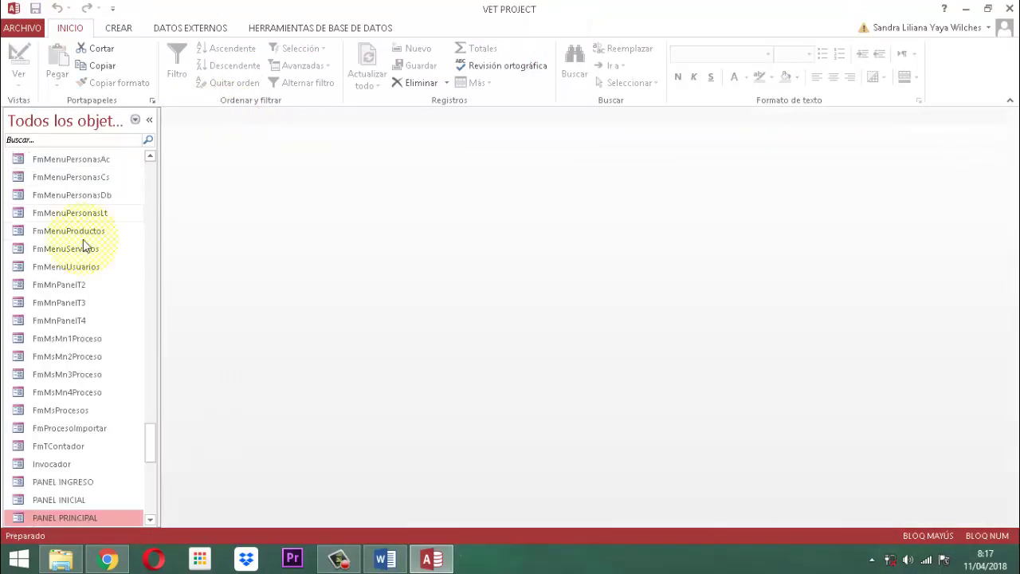
# Check which tables the database contains before running the import
pyautogui.moveTo(150, 448); pyautogui.dragTo(127, 176)
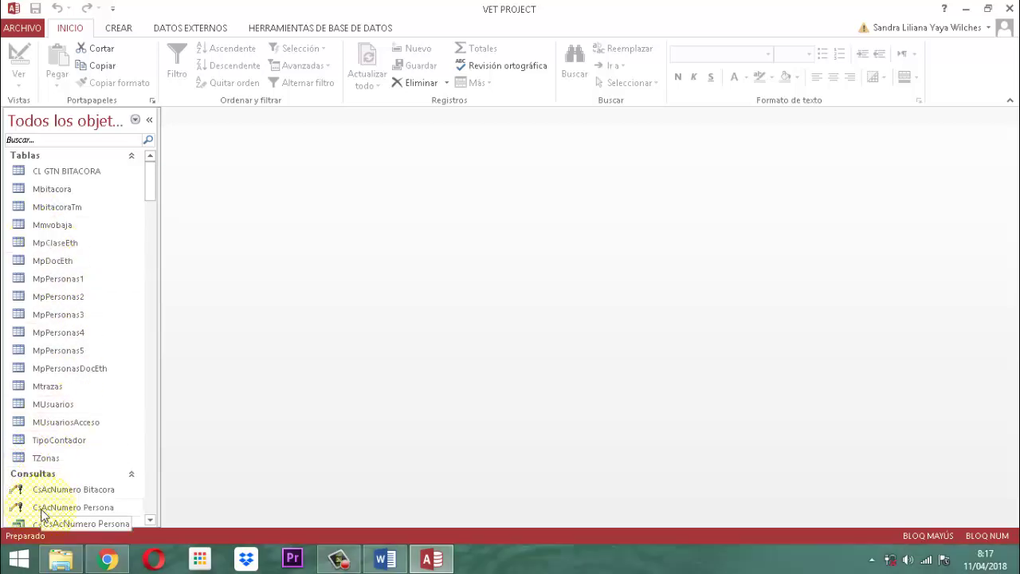
pyautogui.scroll(-5, 111, 275)
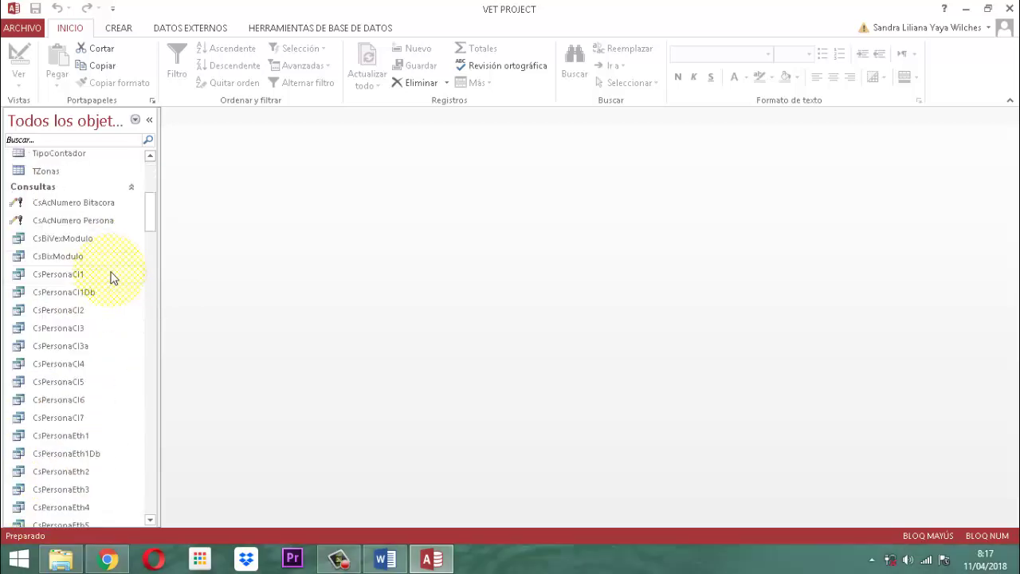
pyautogui.scroll(5, 112, 277)
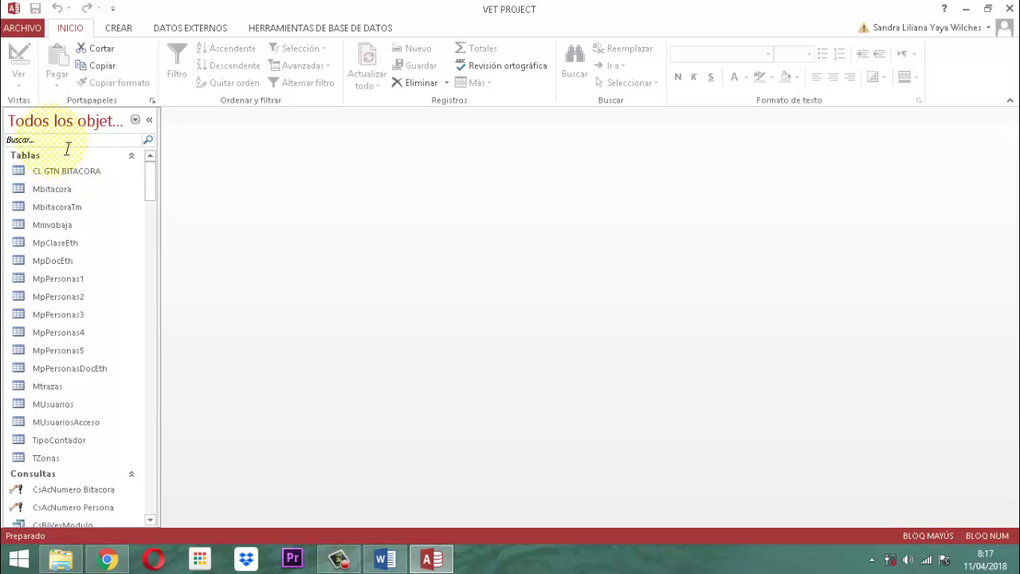
# Open the FmProcesoImportar form from the database's list of forms
pyautogui.scroll(-10, 74, 365)
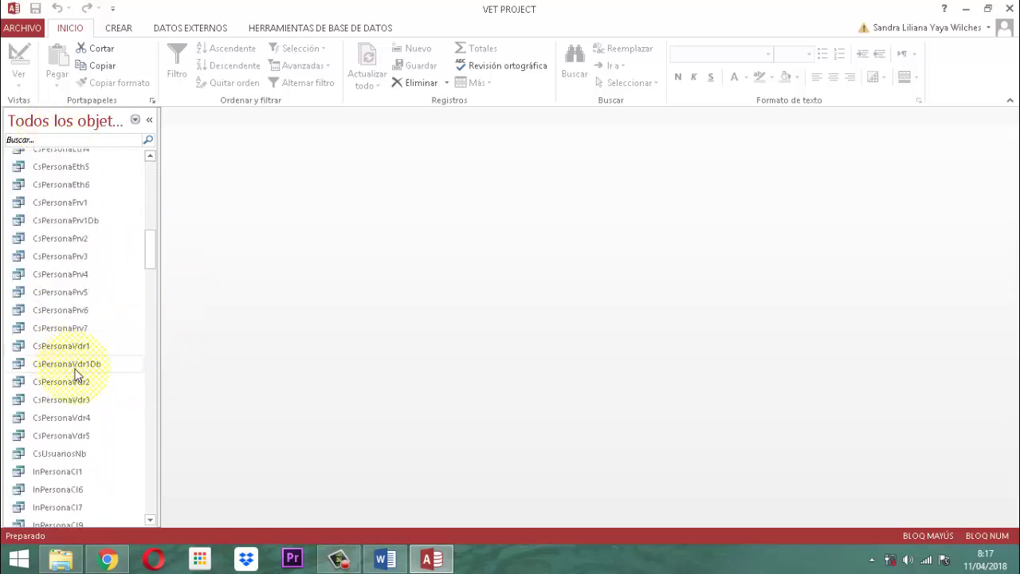
pyautogui.scroll(-5, 76, 373)
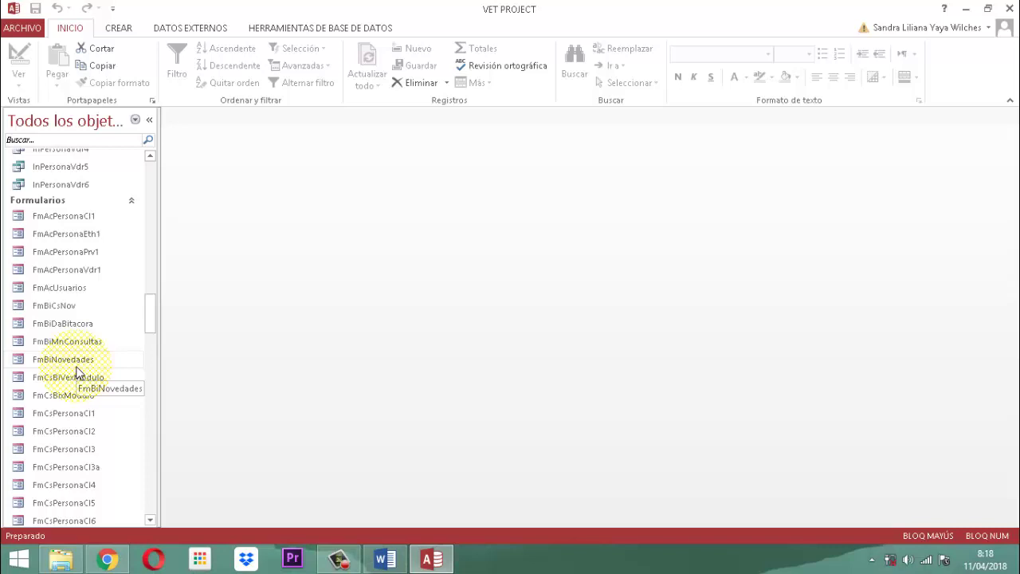
pyautogui.scroll(-14, 77, 373)
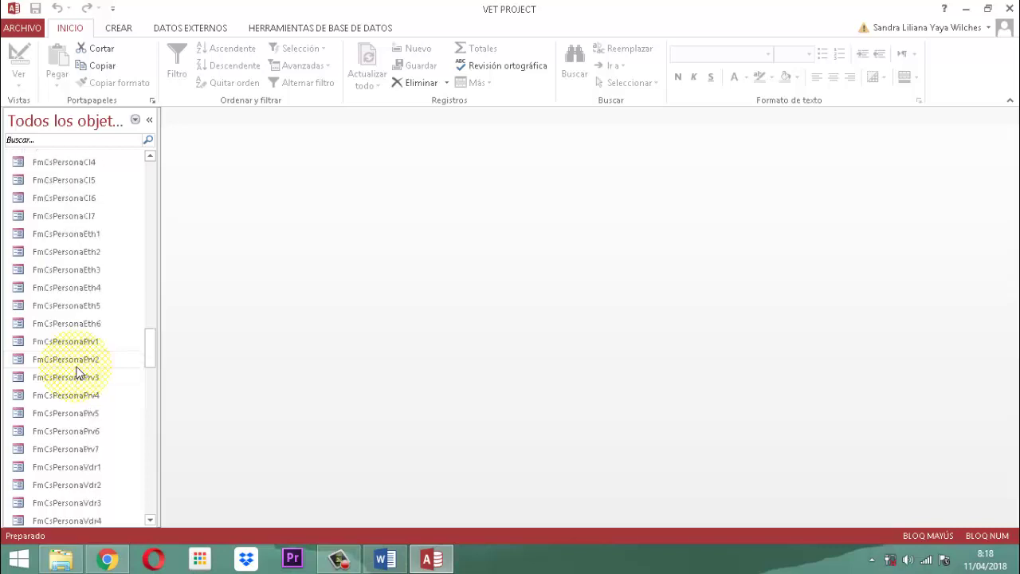
pyautogui.scroll(-15, 77, 373)
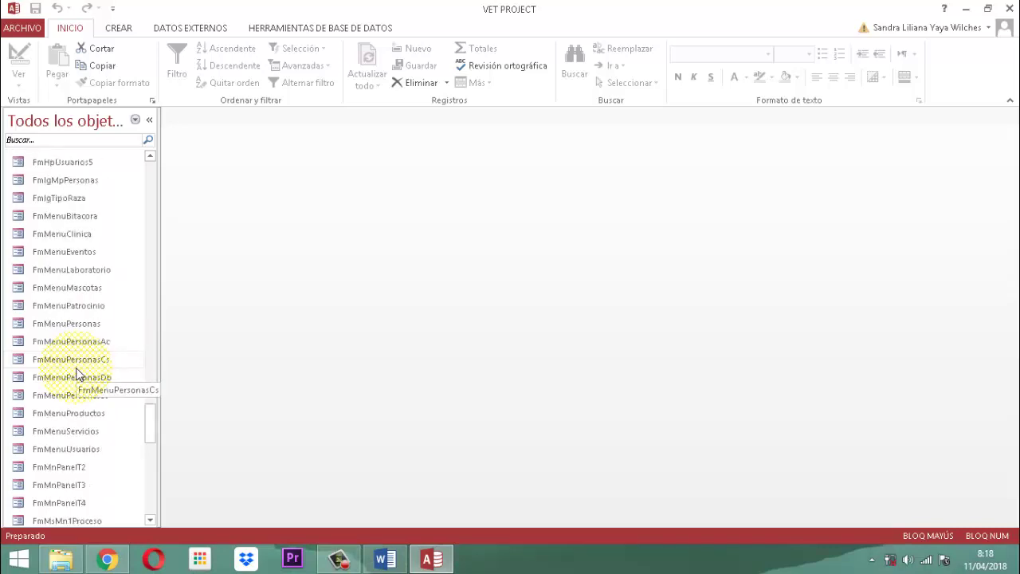
pyautogui.scroll(-2, 77, 373)
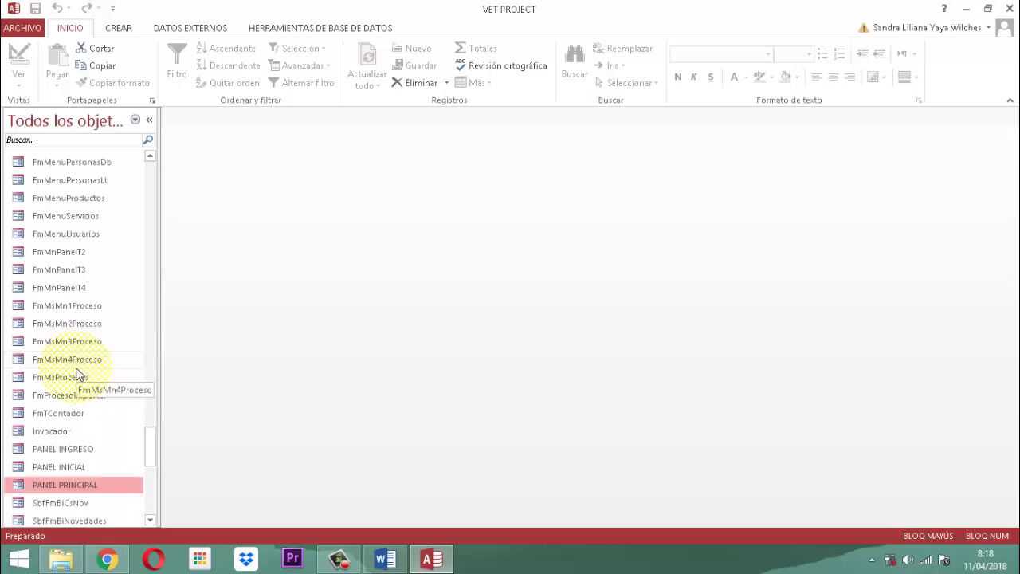
pyautogui.scroll(-2, 77, 373)
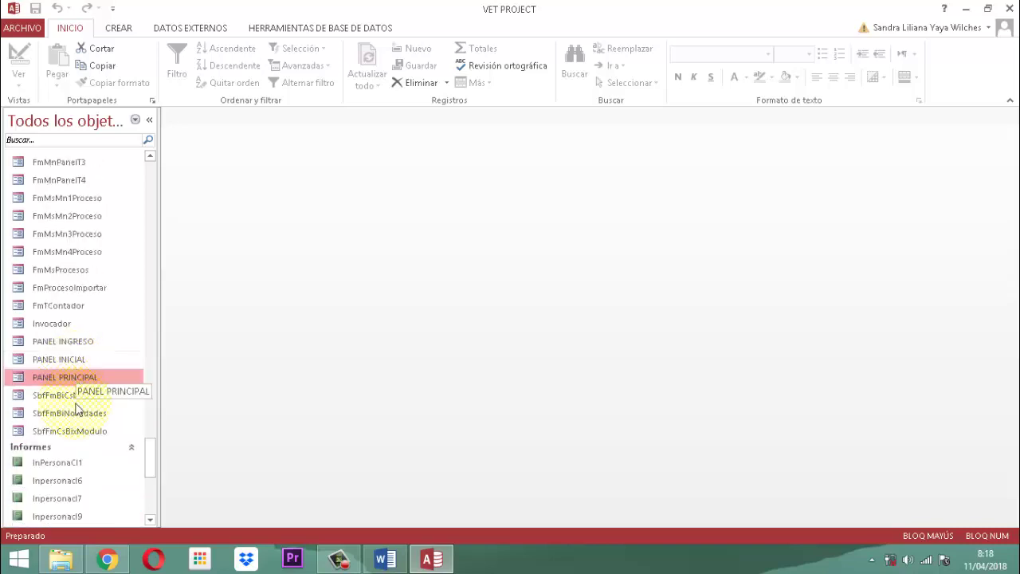
pyautogui.click(64, 291)
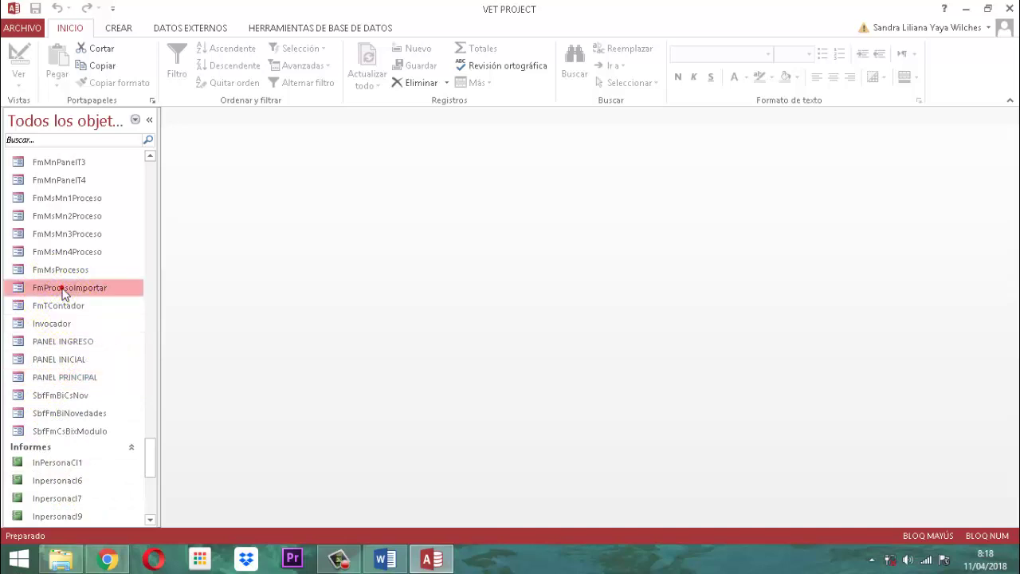
pyautogui.doubleClick(63, 292)
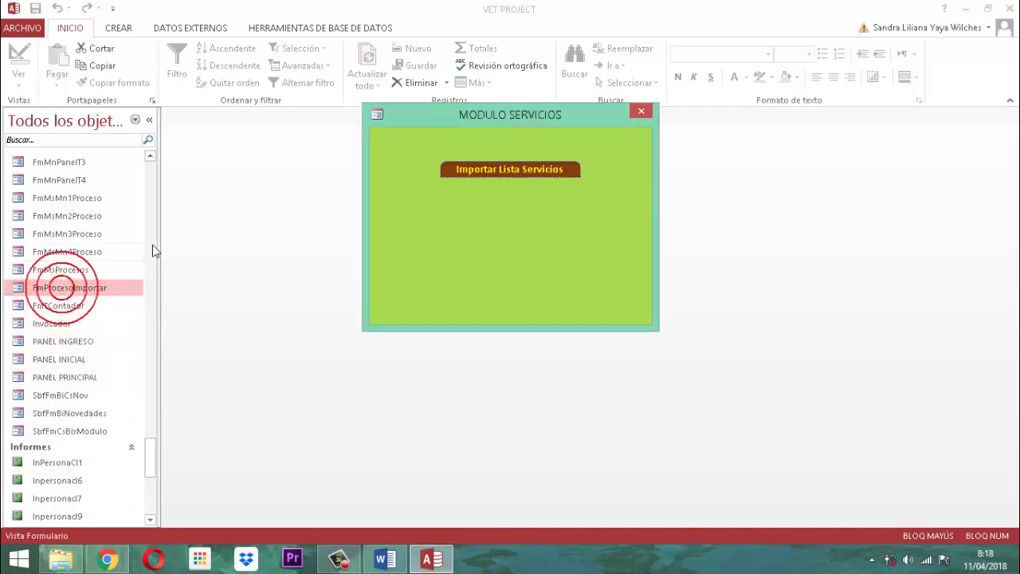
# Bring the database's table list back into view and run Importar Lista Servicios from the form
pyautogui.click(64, 253)
pyautogui.scroll(15, 64, 255)
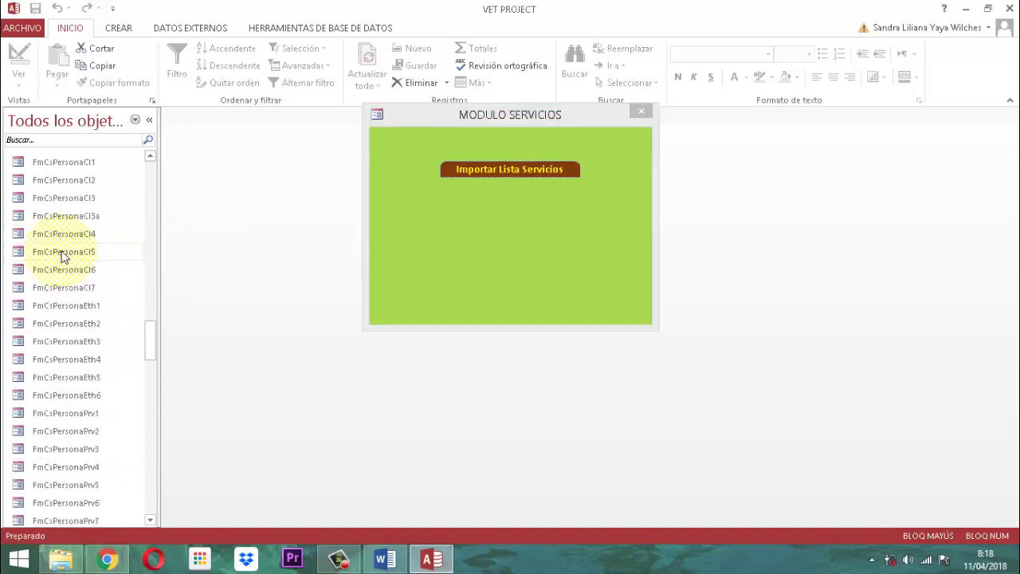
pyautogui.scroll(15, 64, 255)
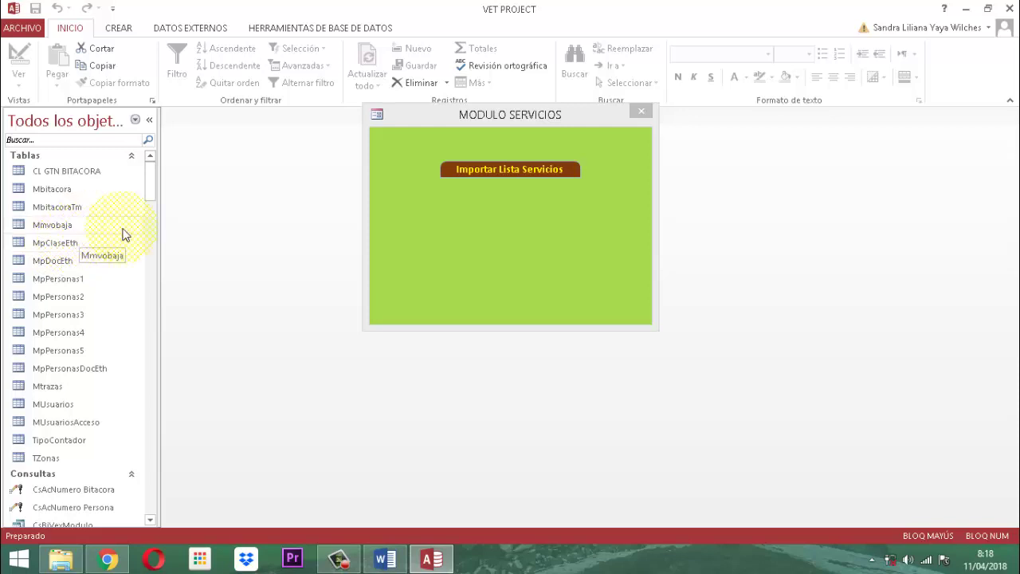
pyautogui.click(515, 169)
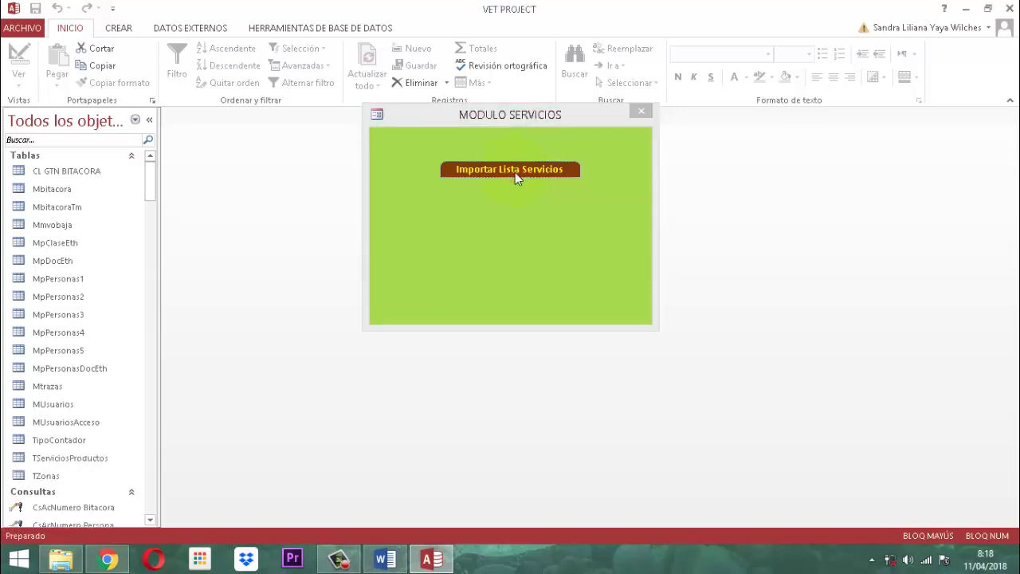
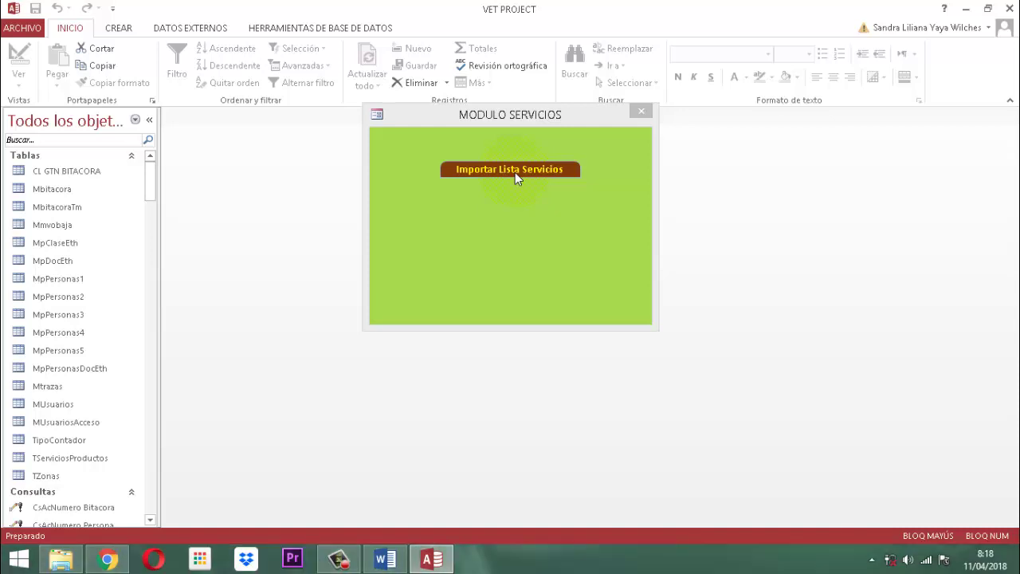
# Switch the MODULO SERVICIOS form to design view and open the click-event macro of its Importar Lista Servicios button
pyautogui.rightClick(503, 116)
pyautogui.click(536, 214)
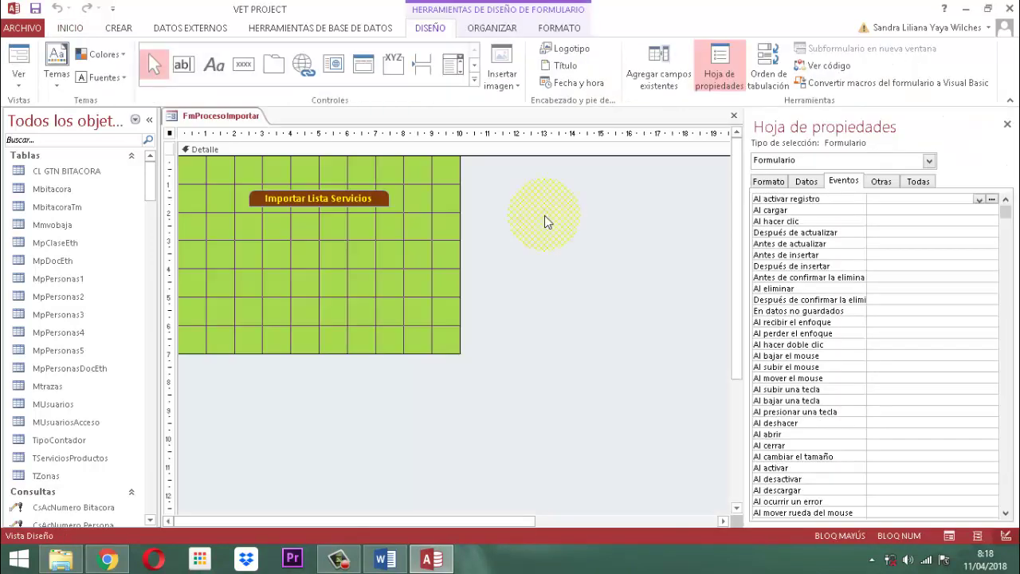
pyautogui.click(308, 201)
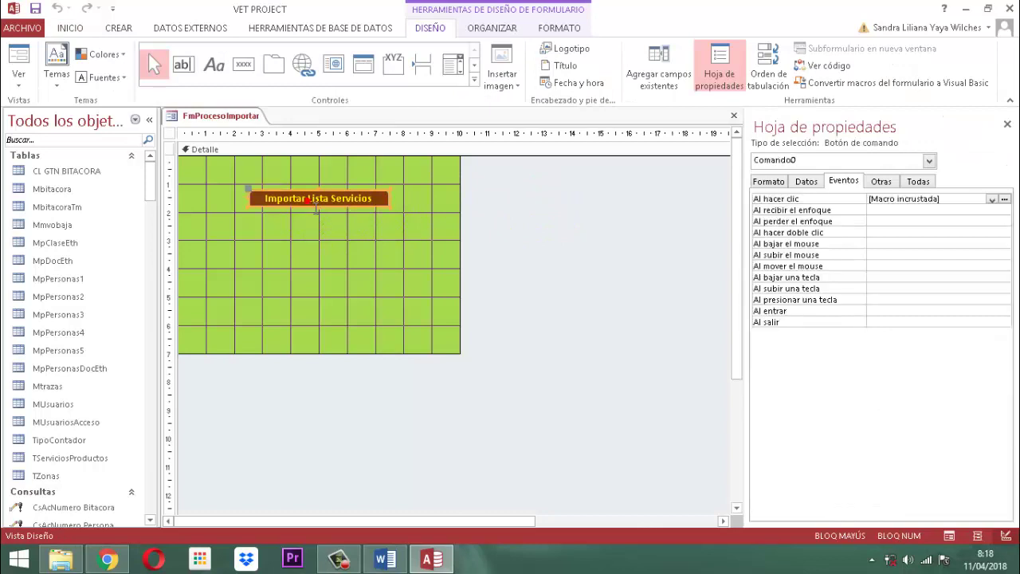
pyautogui.click(900, 201)
pyautogui.click(1005, 200)
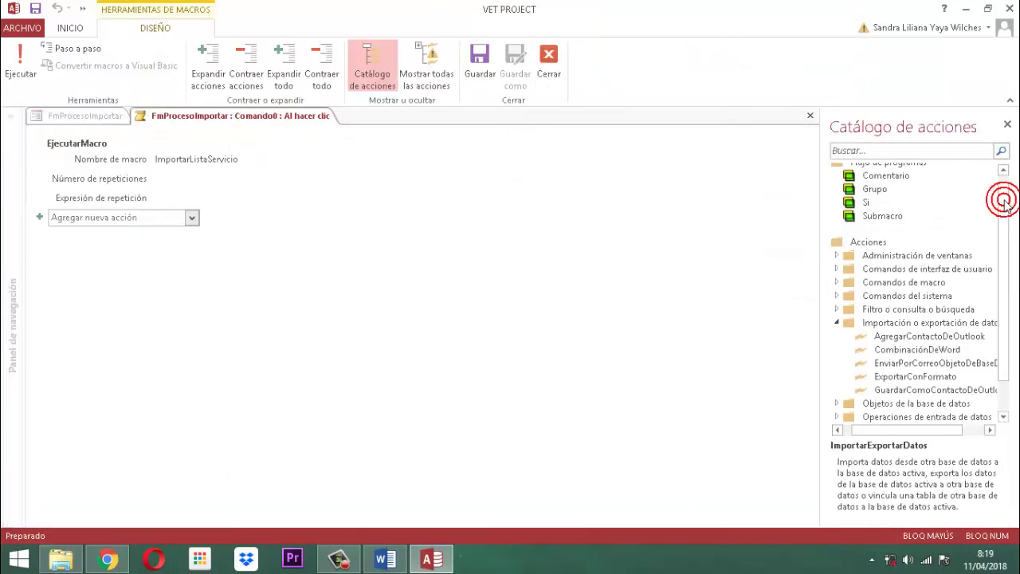
# Add a CuadroDeMensaje action after the EjecutarMacro action in the button's macro
pyautogui.click(387, 192)
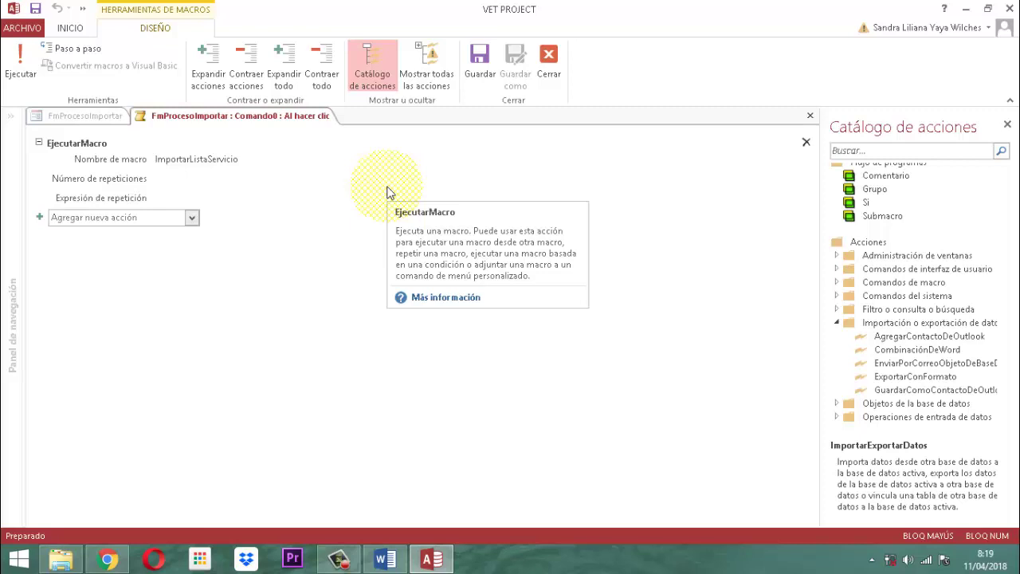
pyautogui.click(192, 218)
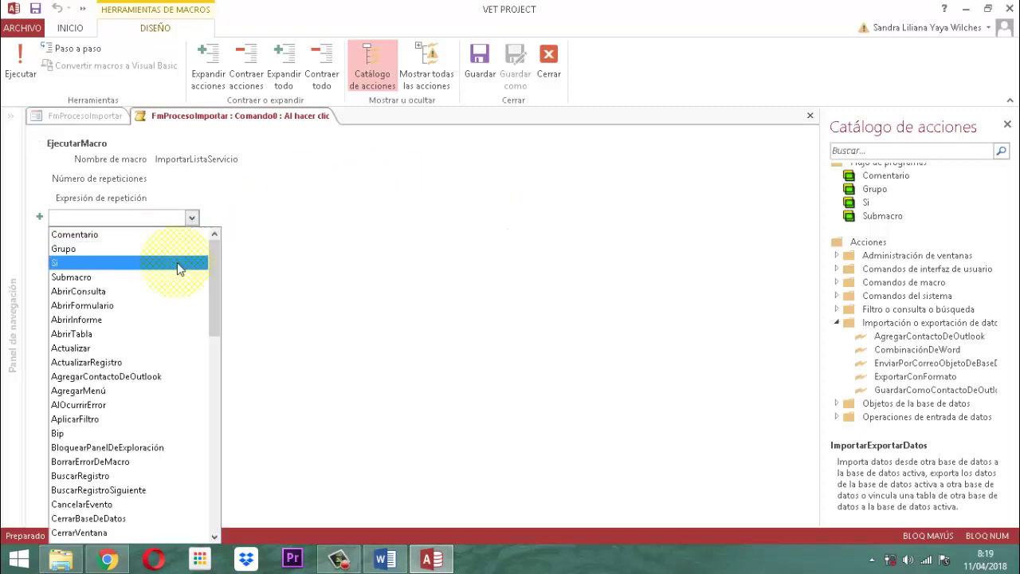
pyautogui.scroll(-3, 177, 273)
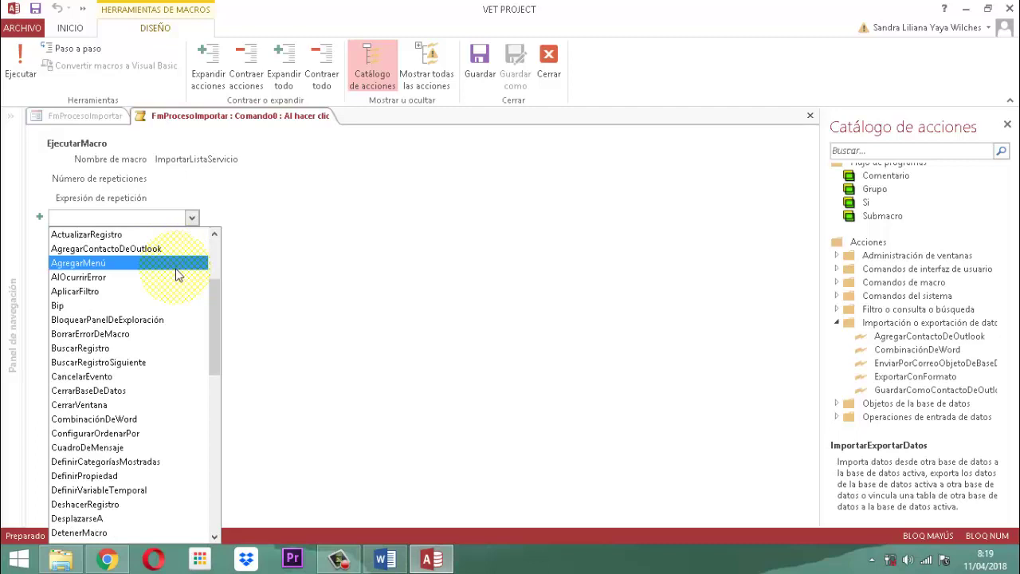
pyautogui.click(129, 446)
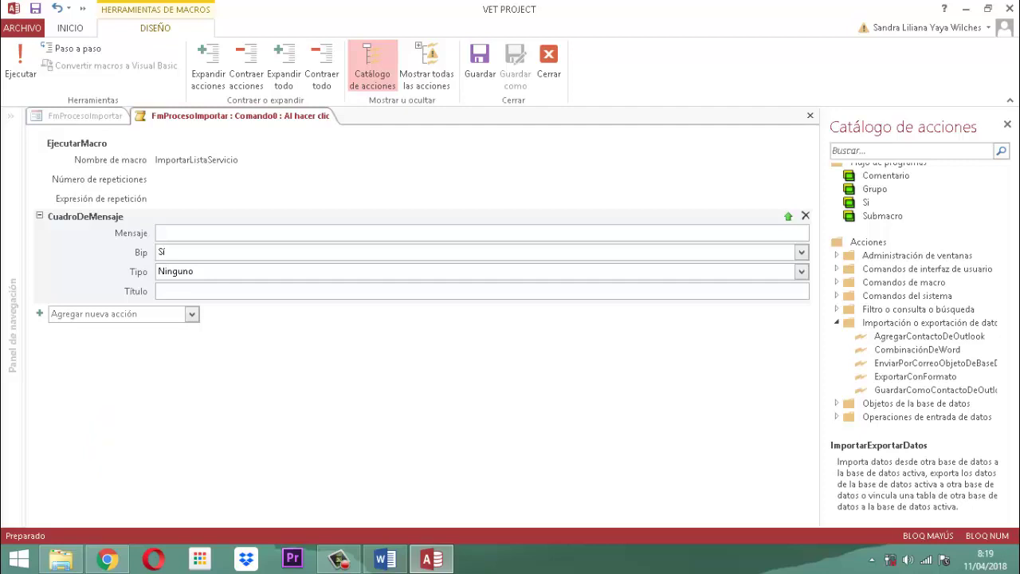
# Set the message box's message to "Su proceso de Importación de este archivo se realizó éxitosamente. Verifique luego"
pyautogui.write('S')
pyautogui.press('capslock')
pyautogui.write('u')
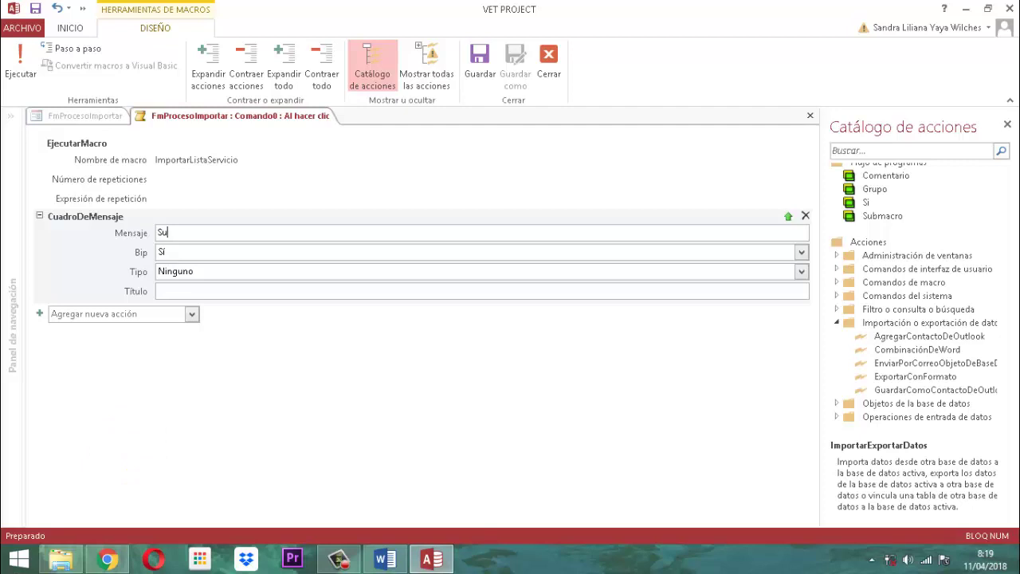
pyautogui.write(' proceso de Importación d')
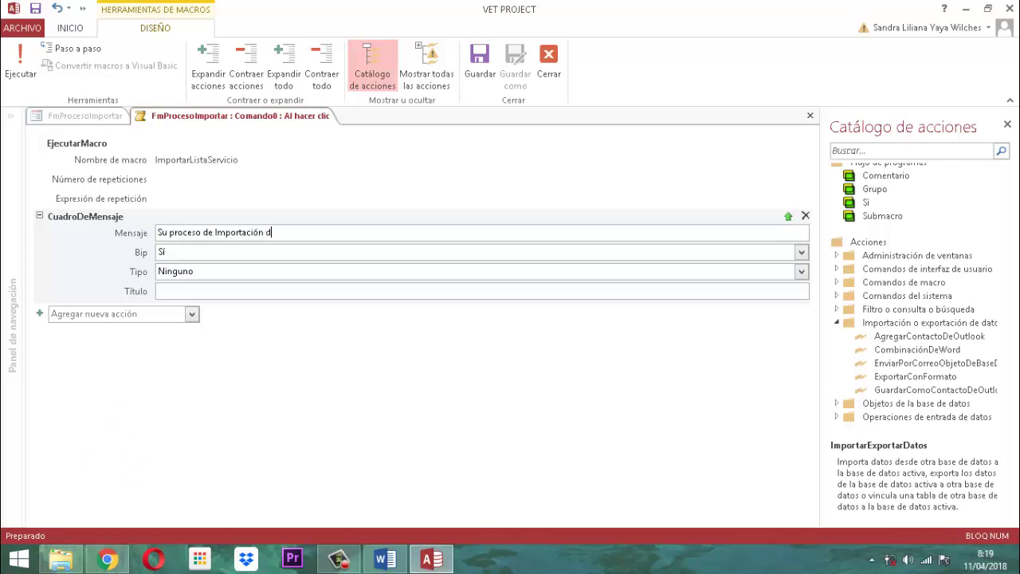
pyautogui.write('e este archivo se reali')
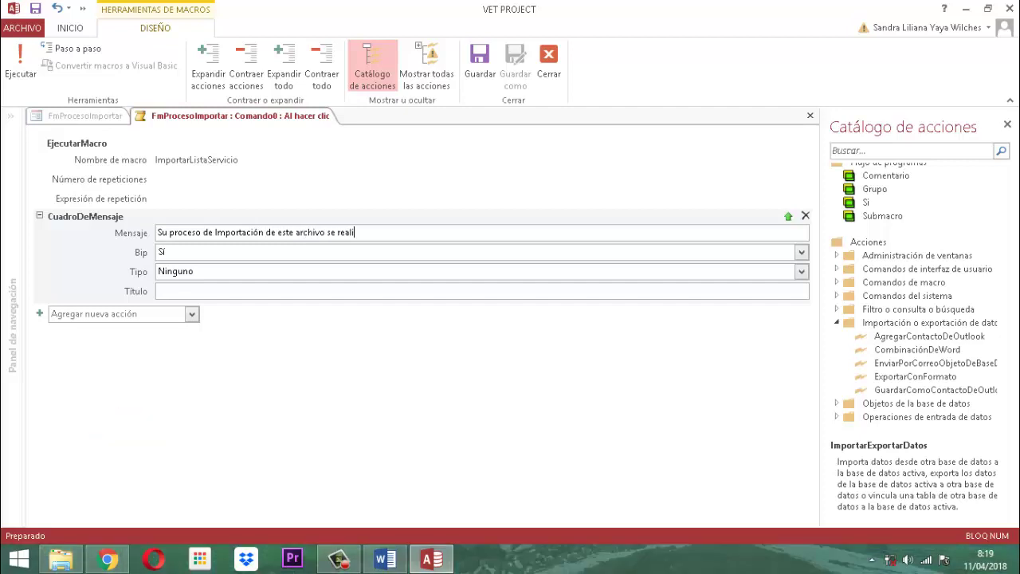
pyautogui.write('zó éxitosamente. Verifique luego')
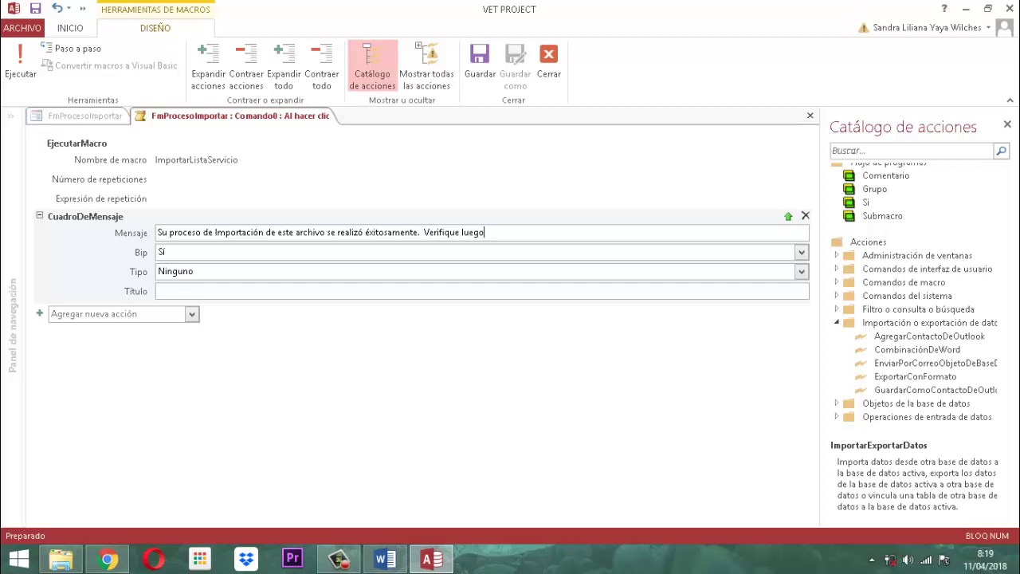
# Set the message box's title to "AVISO - VET PROJECT"
pyautogui.click(207, 291)
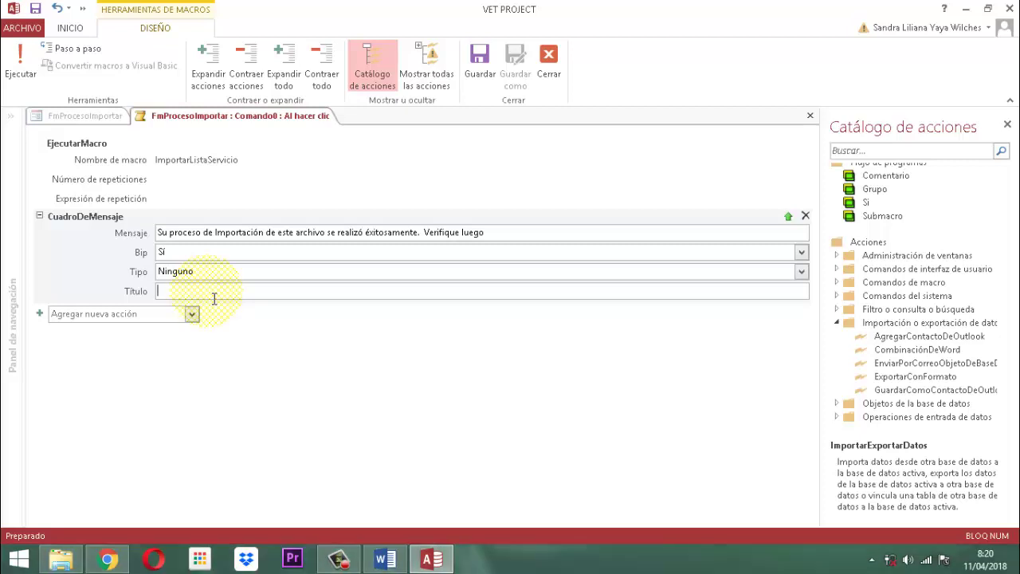
pyautogui.press('capslock')
pyautogui.write('AVISO')
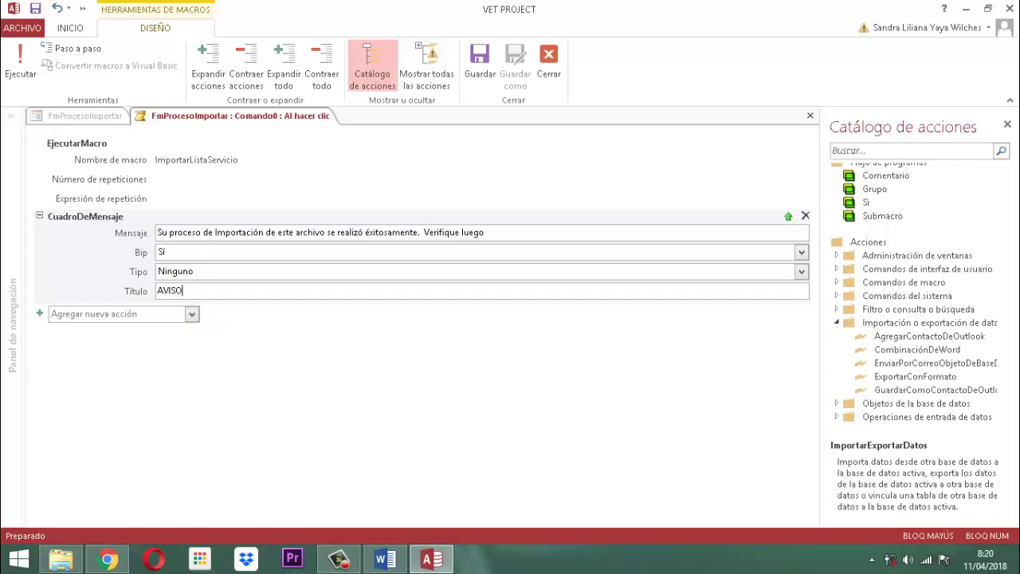
pyautogui.write(' - VET PROJECT')
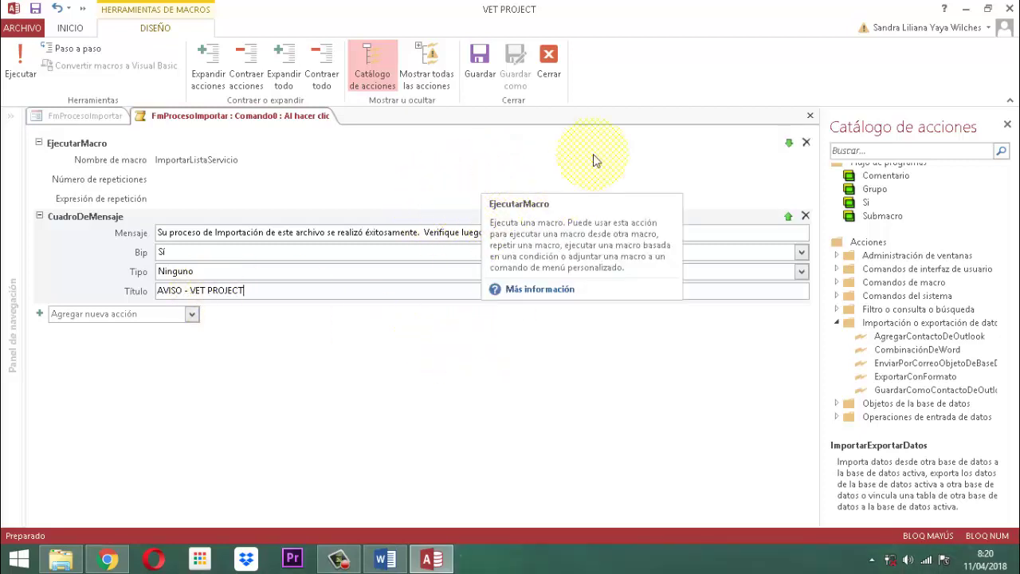
# Close the button's macro with its changes saved, close the property sheet, and save and close the FmProcesoImportar form
pyautogui.click(546, 67)
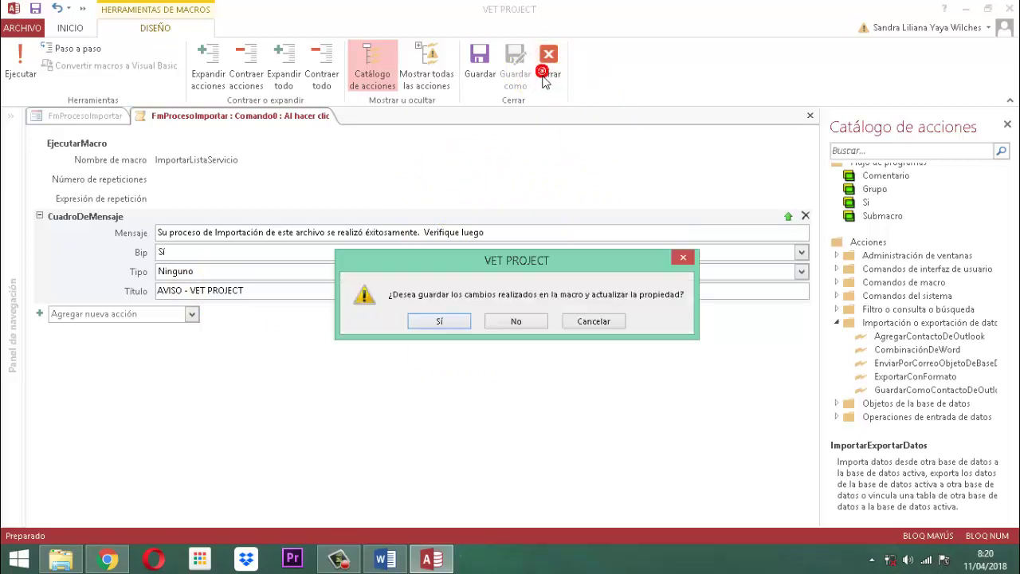
pyautogui.click(447, 320)
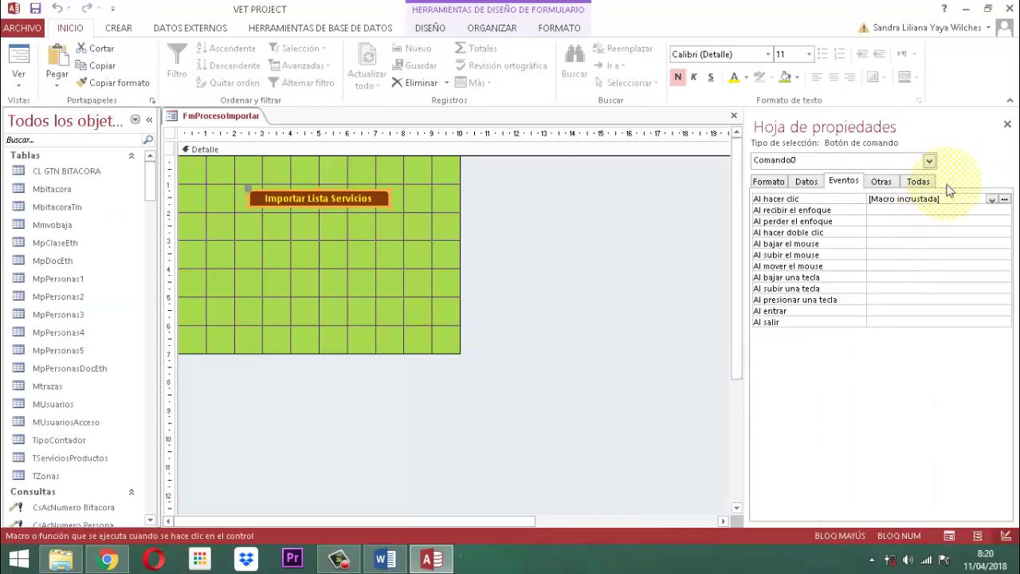
pyautogui.click(1008, 126)
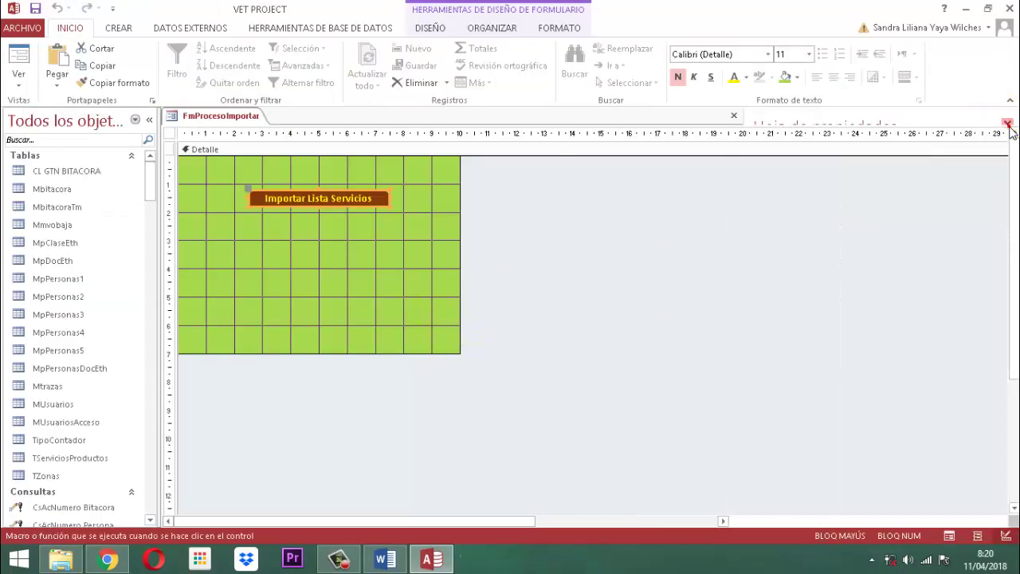
pyautogui.rightClick(239, 116)
pyautogui.click(271, 129)
pyautogui.rightClick(237, 117)
pyautogui.click(270, 150)
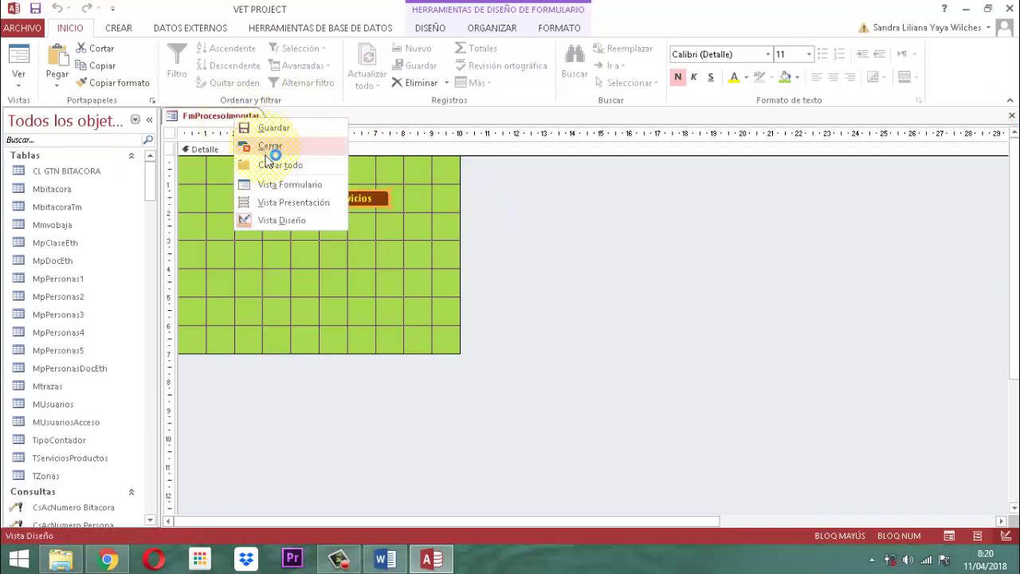
# Review the imported records in the TServiciosProductos table from first to last, and close the table
pyautogui.scroll(10, 64, 343)
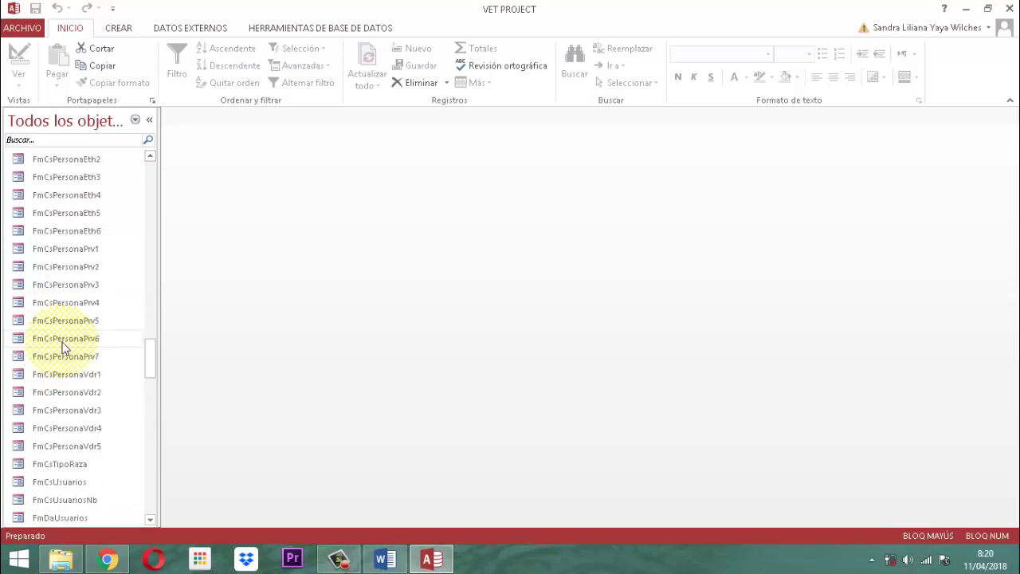
pyautogui.scroll(20, 63, 344)
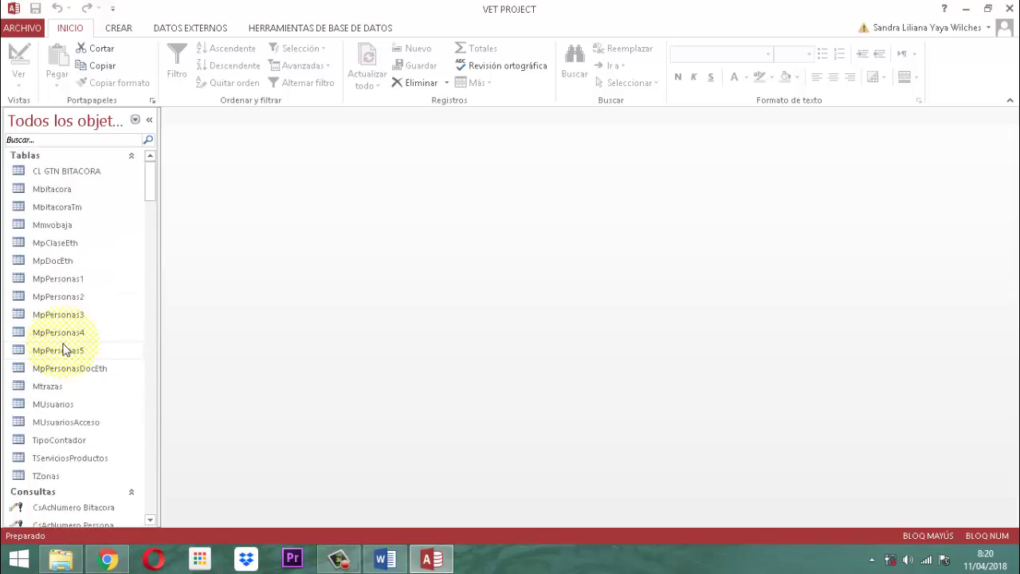
pyautogui.click(55, 461)
pyautogui.doubleClick(56, 462)
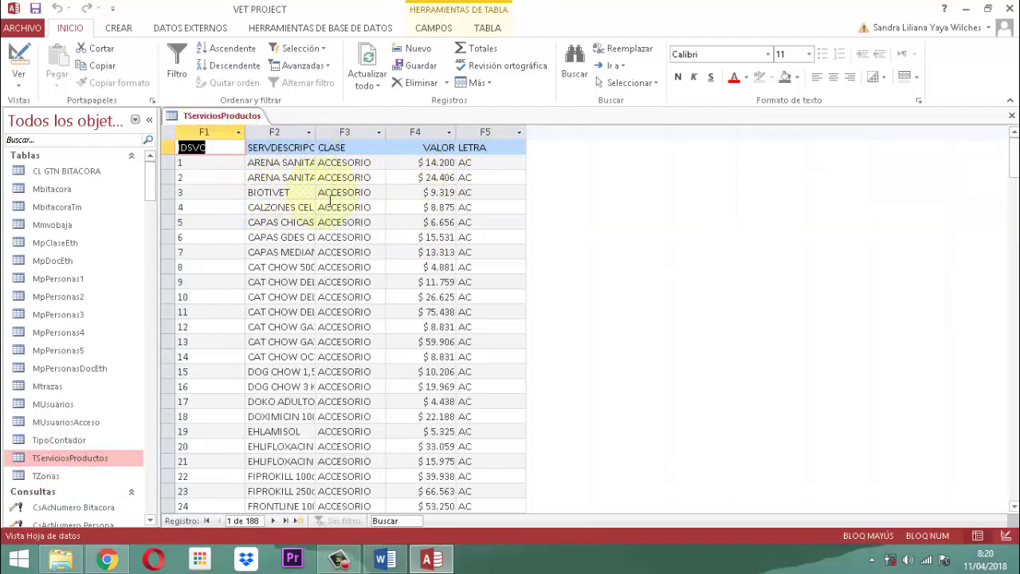
pyautogui.scroll(-20, 341, 233)
pyautogui.scroll(-20, 341, 237)
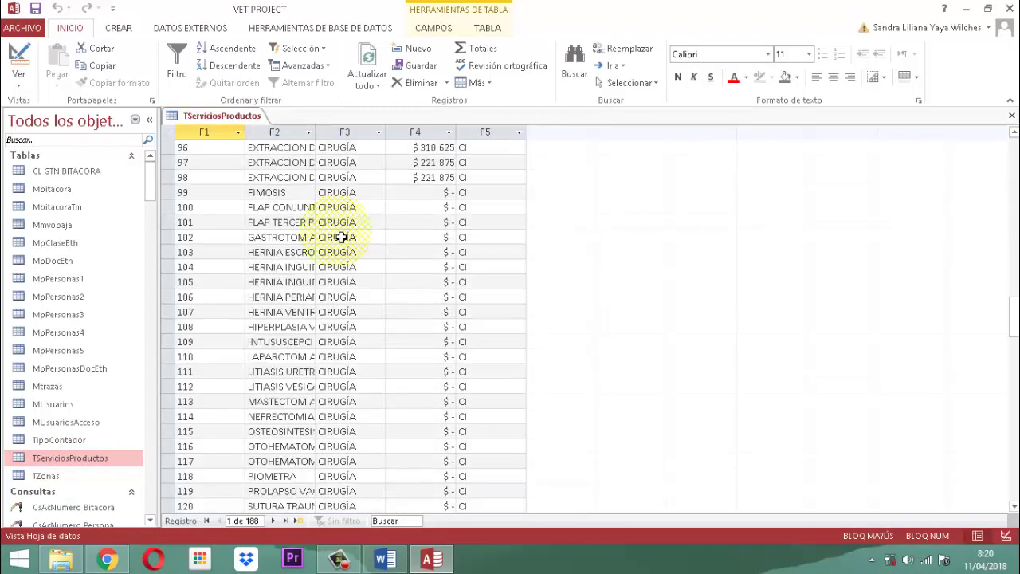
pyautogui.scroll(-5, 350, 242)
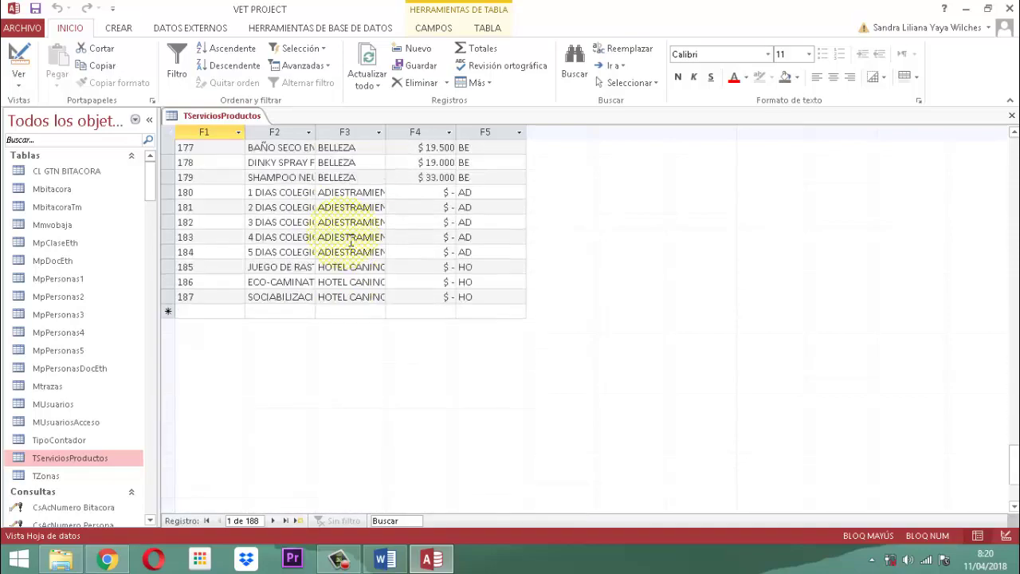
pyautogui.scroll(20, 350, 239)
pyautogui.scroll(20, 350, 237)
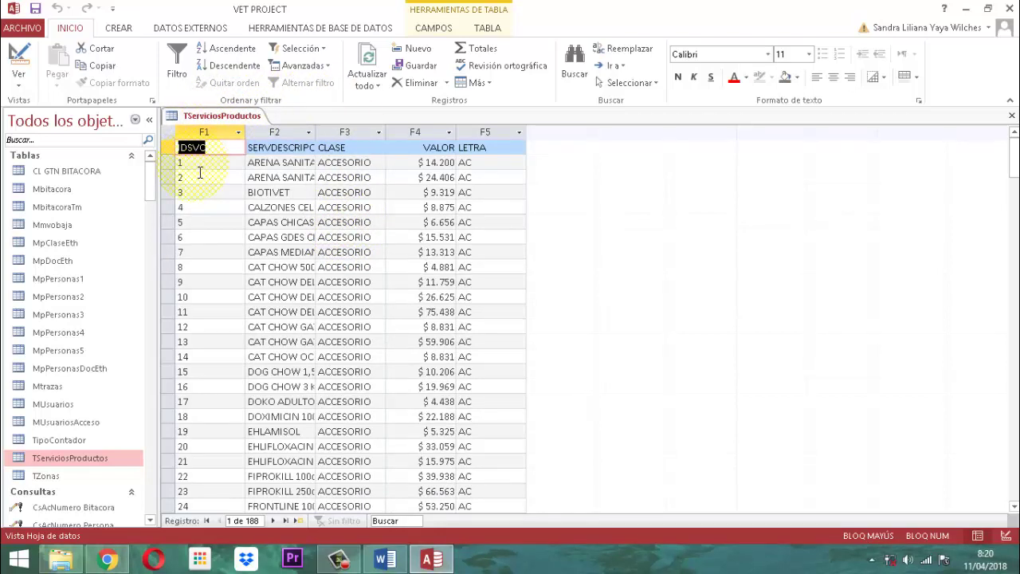
pyautogui.rightClick(214, 115)
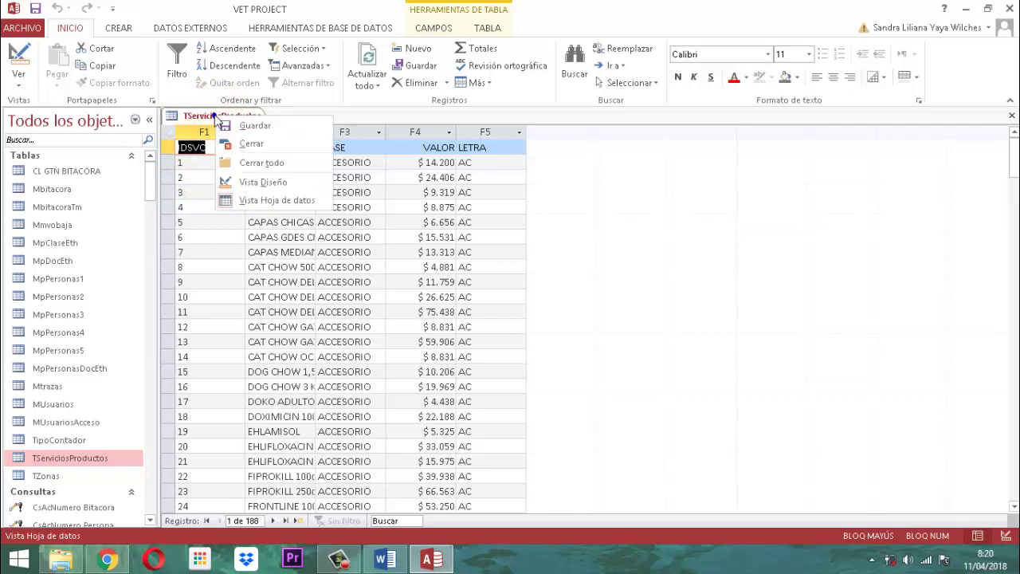
pyautogui.click(251, 144)
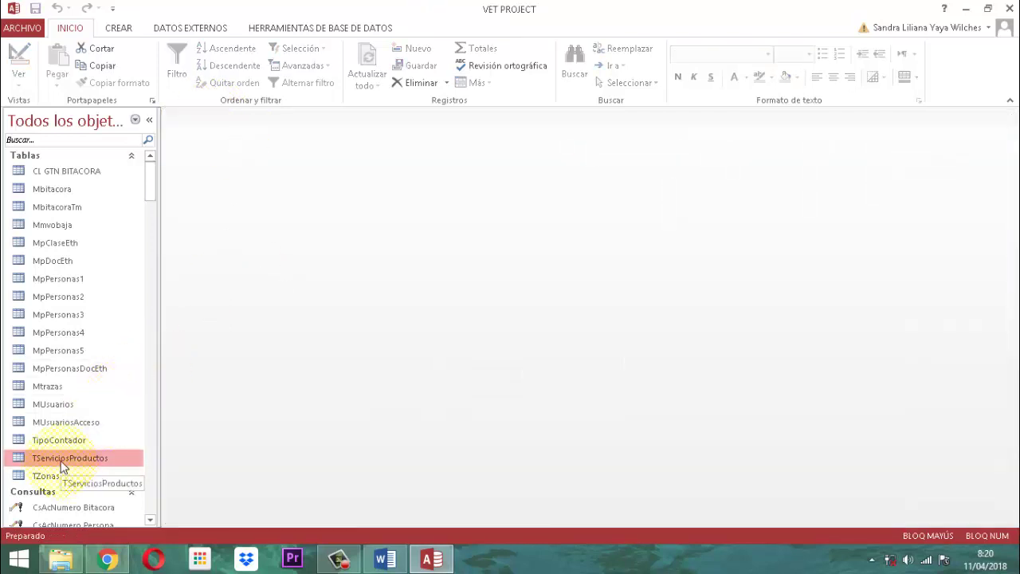
# Delete the TServiciosProductos table from the database and confirm the deletion
pyautogui.rightClick(62, 462)
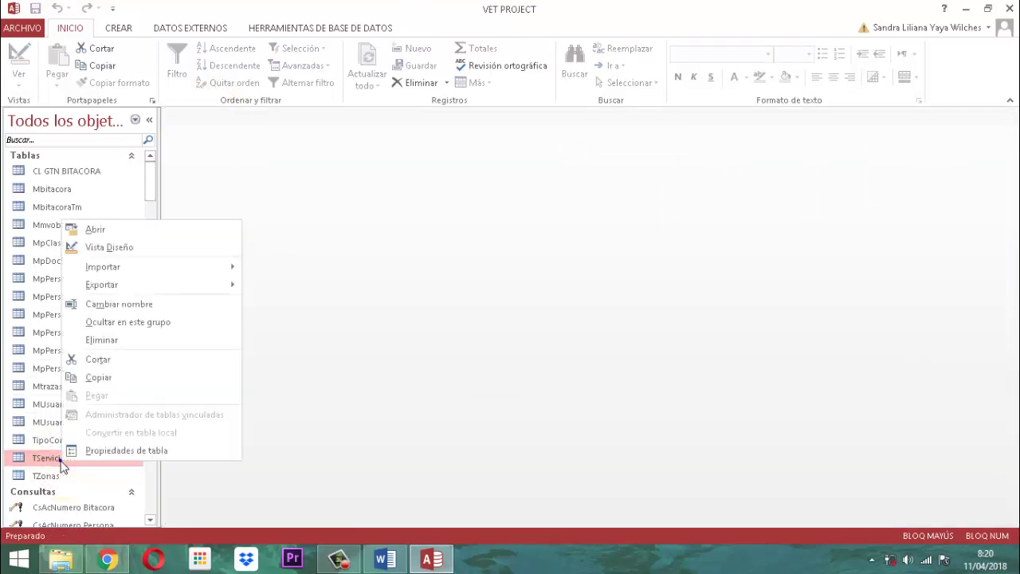
pyautogui.click(112, 346)
pyautogui.click(449, 324)
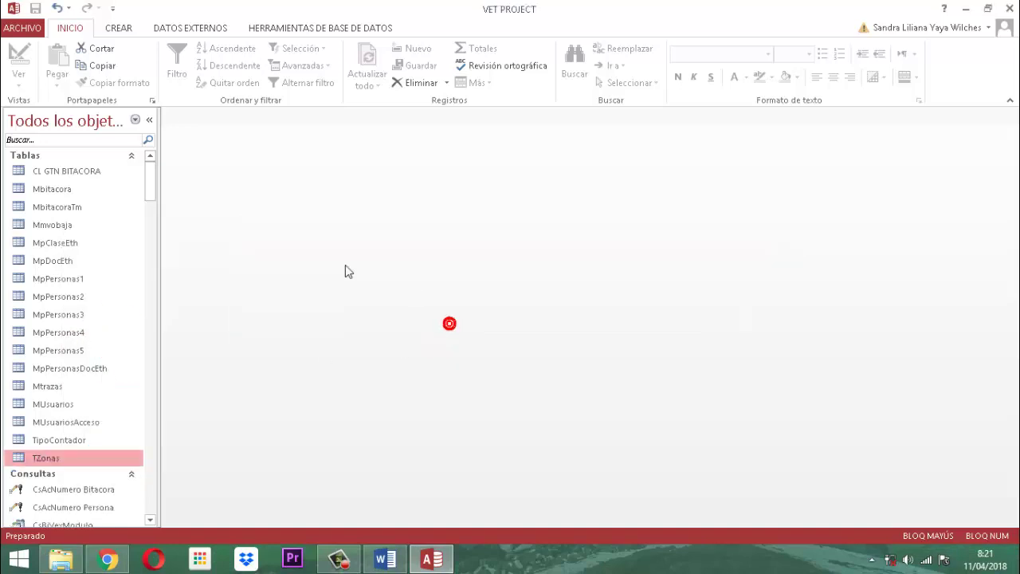
# Filter the database's object list by "fMPR" to locate the FmProcesoImportar form
pyautogui.scroll(-10, 88, 296)
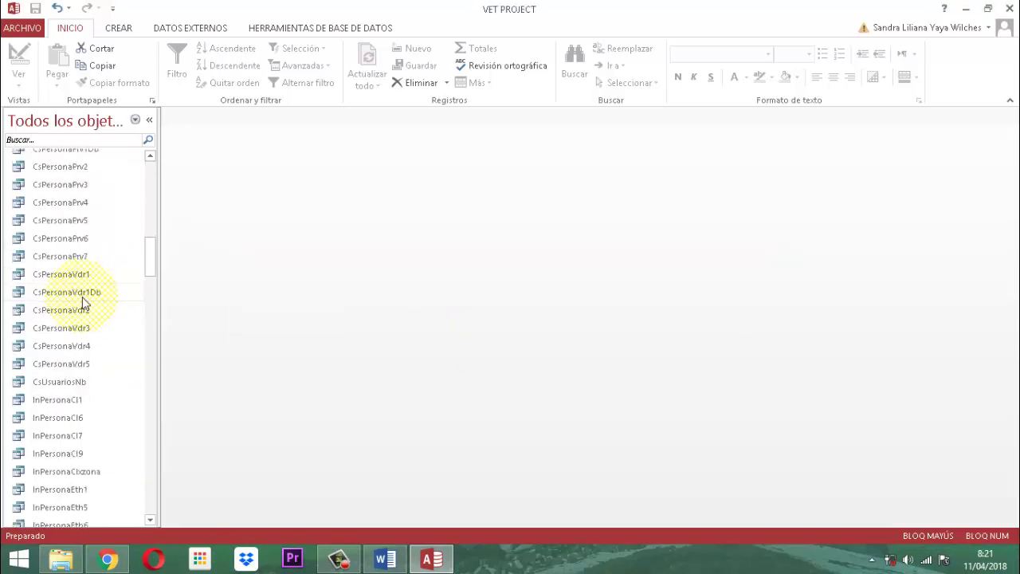
pyautogui.scroll(-12, 84, 300)
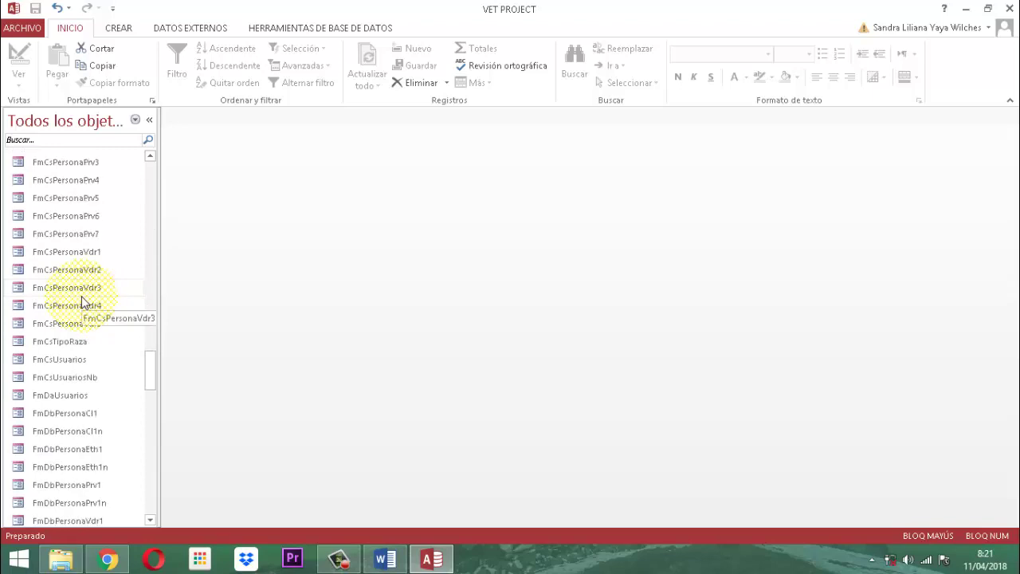
pyautogui.scroll(6, 83, 297)
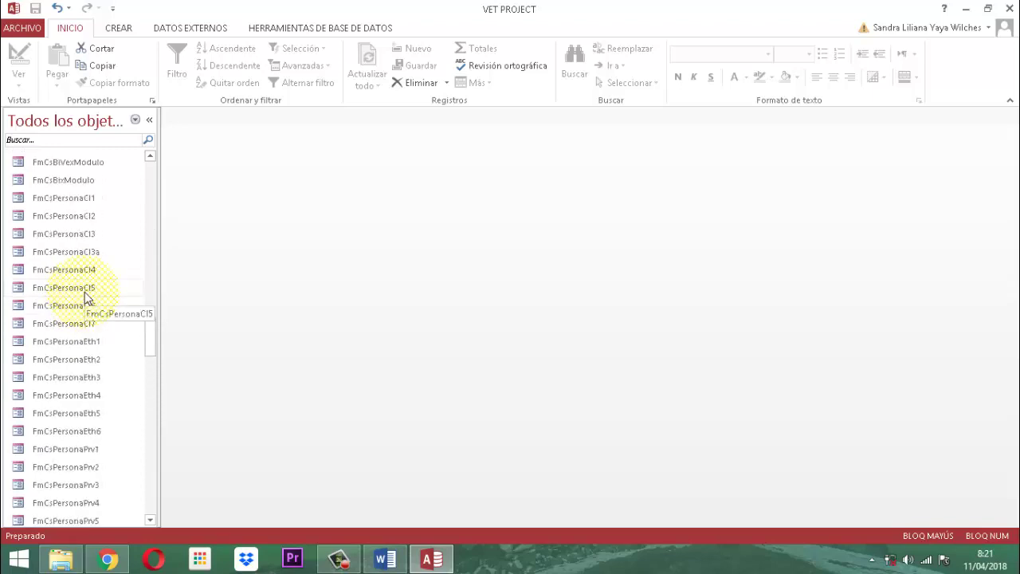
pyautogui.scroll(16, 84, 292)
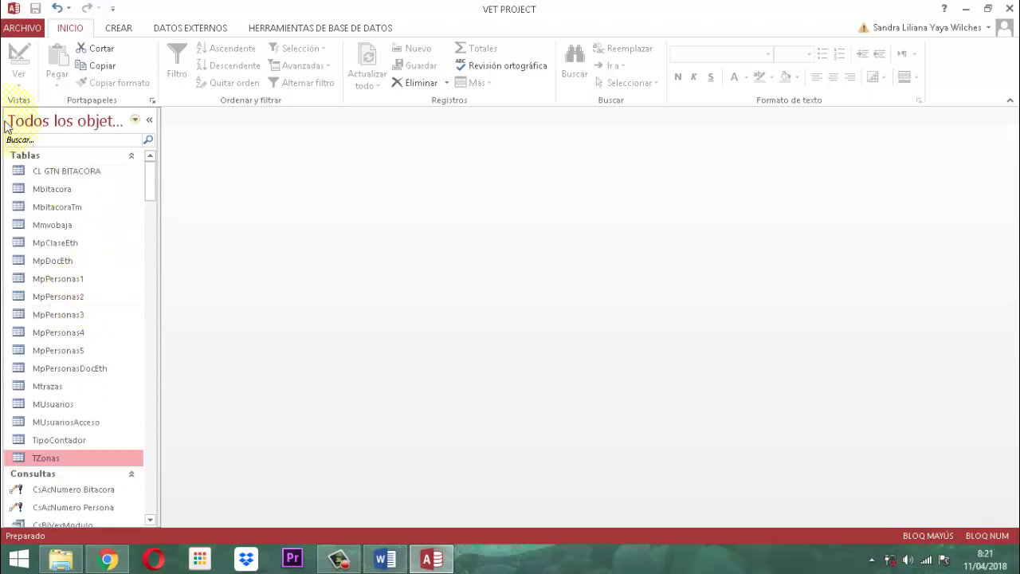
pyautogui.click(49, 141)
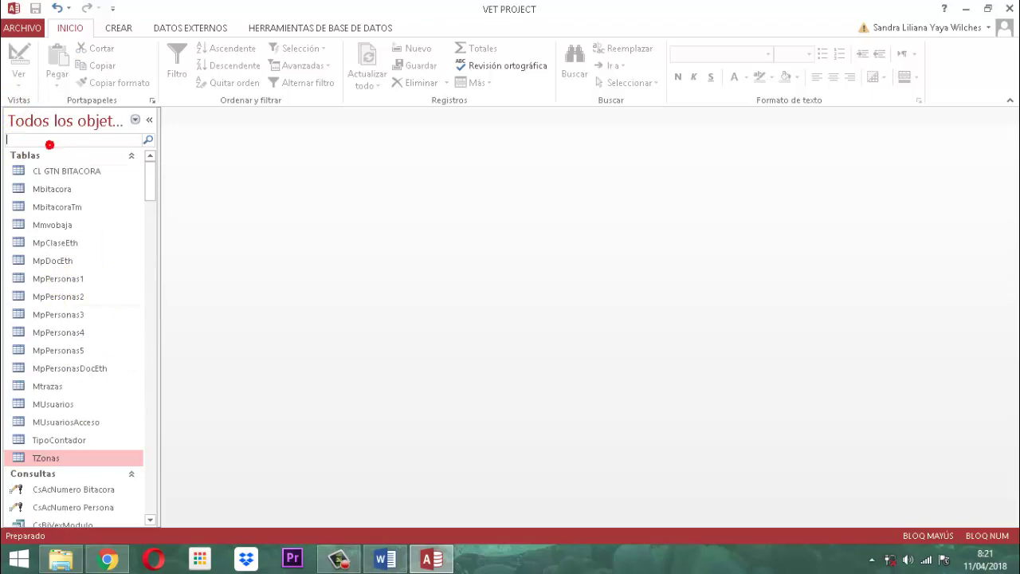
pyautogui.write('fMPR')
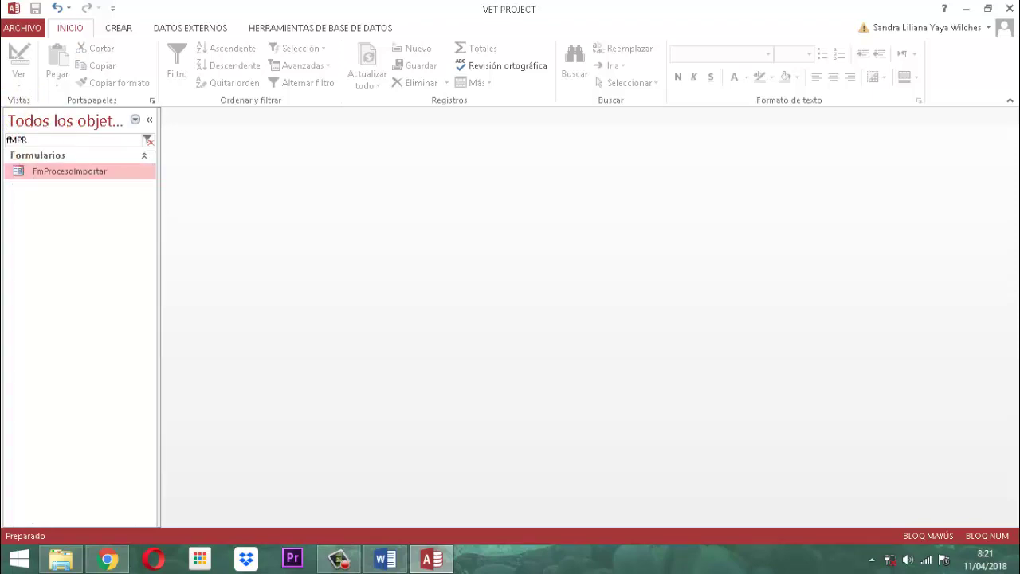
# Open the FmProcesoImportar form, run its Importar Lista Servicios process, and accept the completion notice
pyautogui.doubleClick(73, 173)
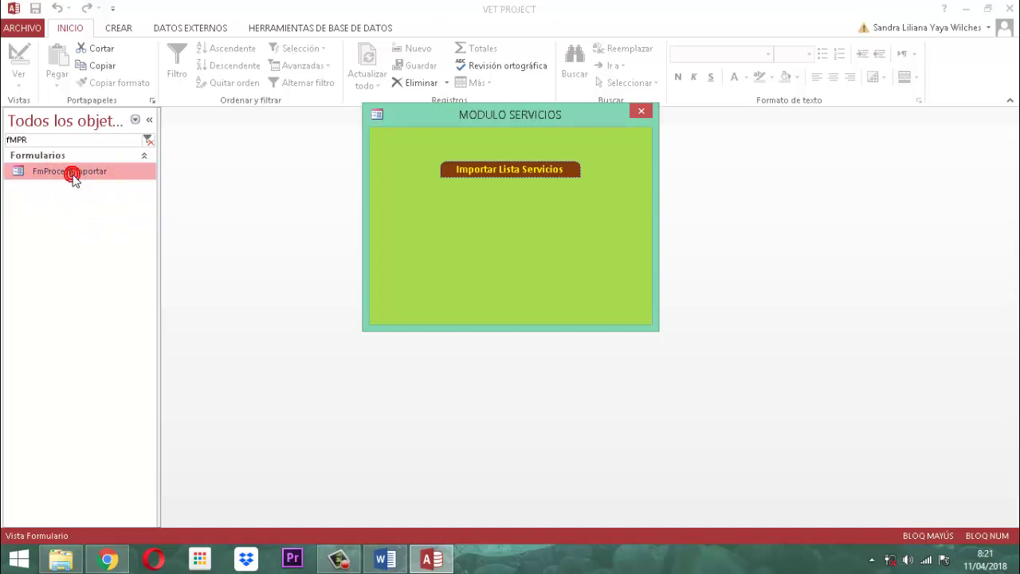
pyautogui.click(524, 170)
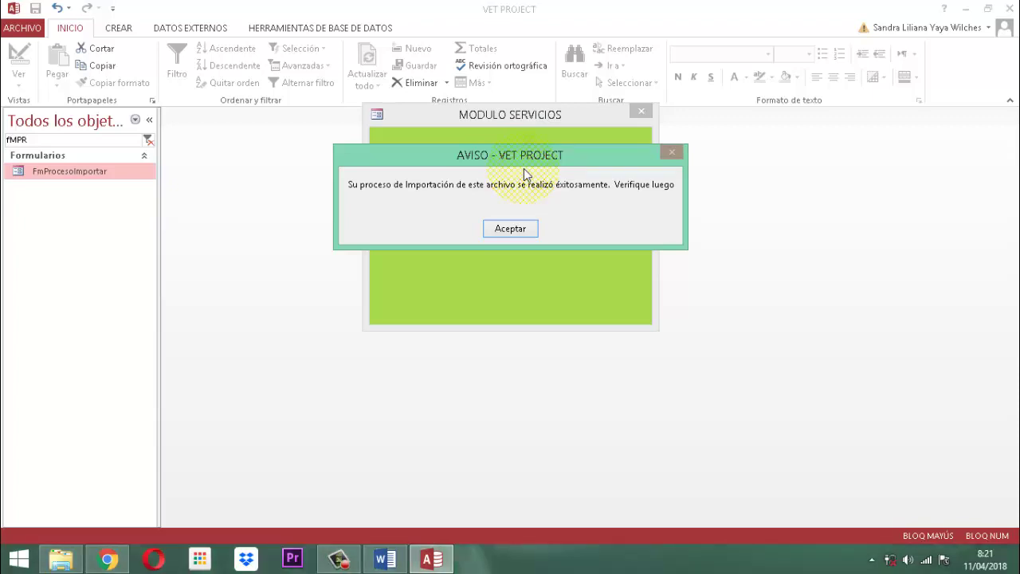
pyautogui.click(530, 231)
# Clear the object list filter, open the TServiciosProductos table, close the import form, and review the imported records from first to last
pyautogui.click(147, 138)
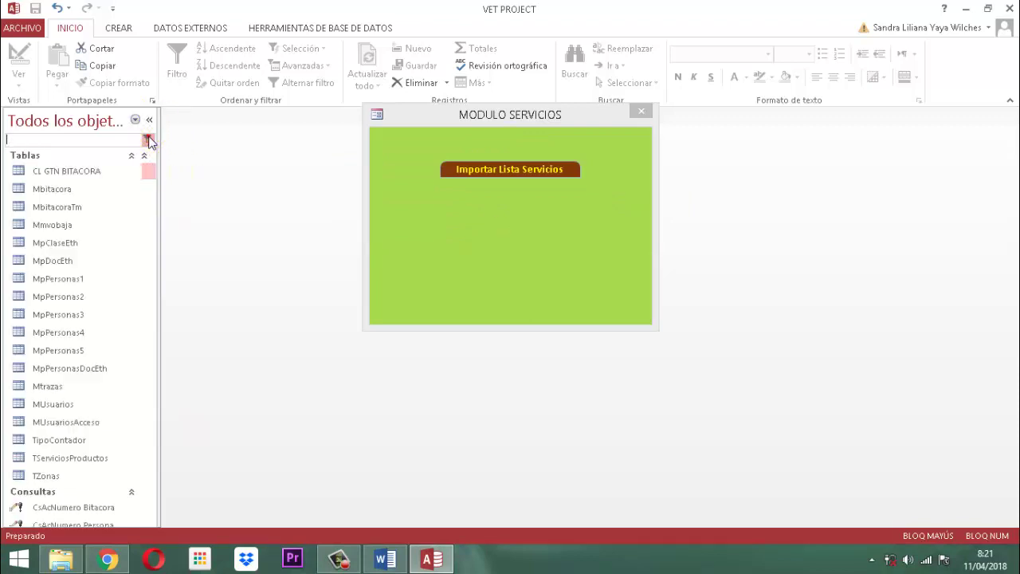
pyautogui.doubleClick(50, 458)
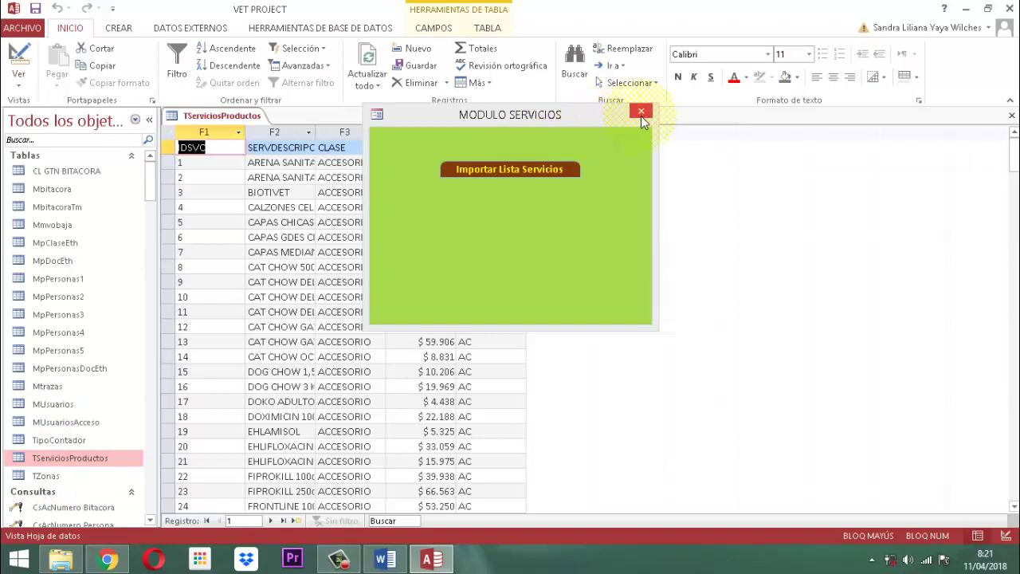
pyautogui.click(641, 112)
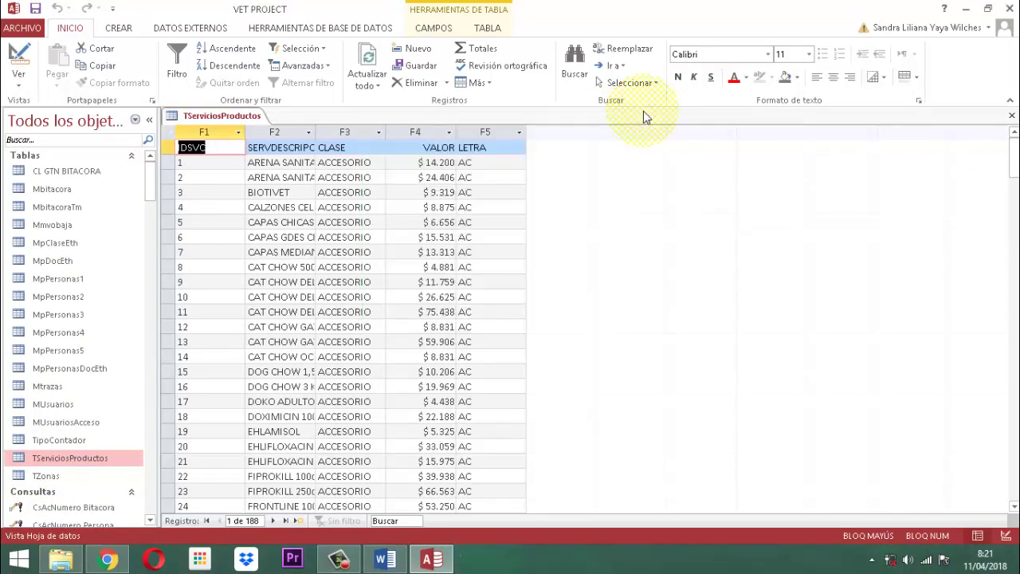
pyautogui.scroll(-20, 414, 160)
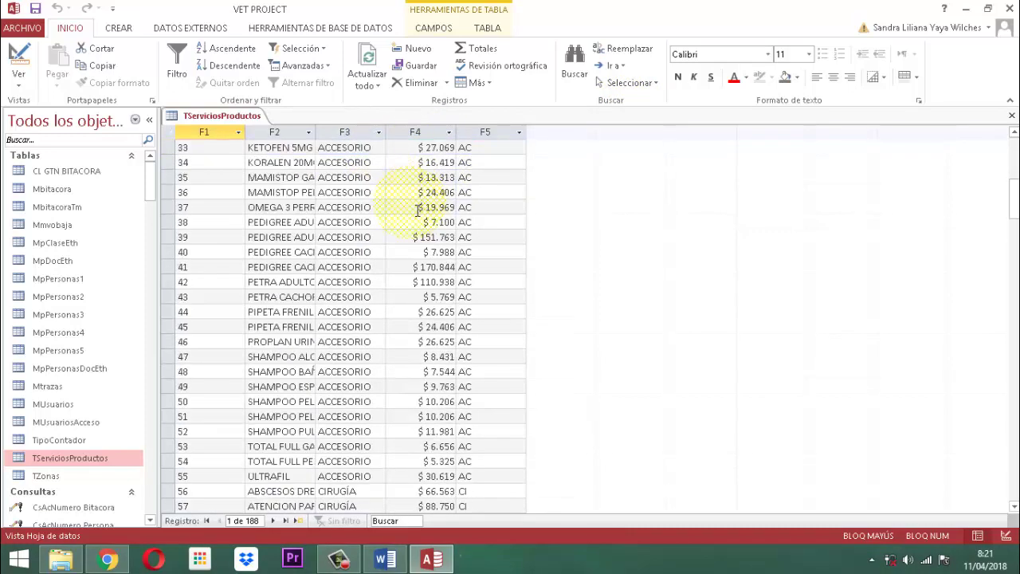
pyautogui.scroll(-13, 412, 221)
pyautogui.scroll(-20, 413, 221)
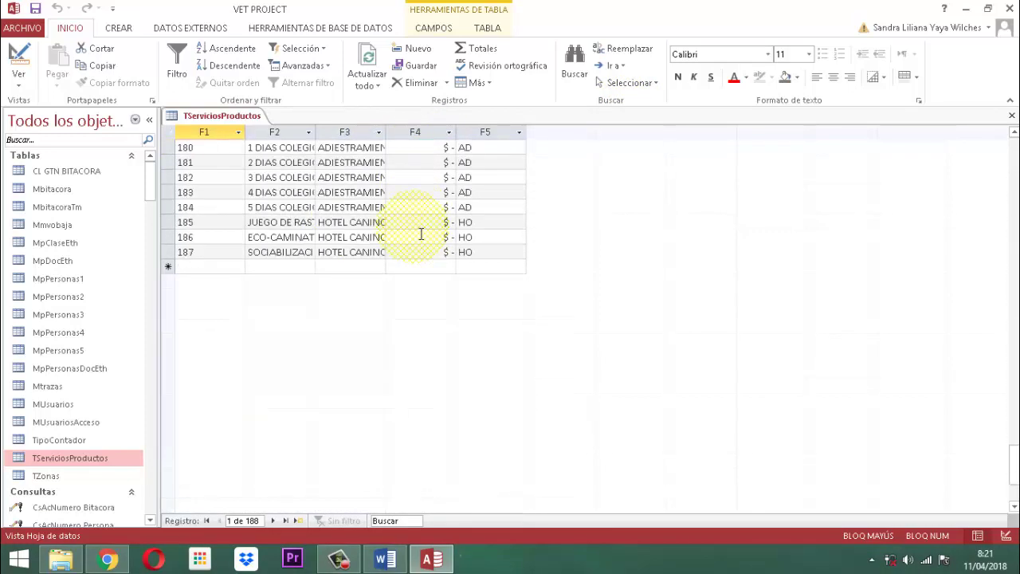
pyautogui.scroll(20, 422, 234)
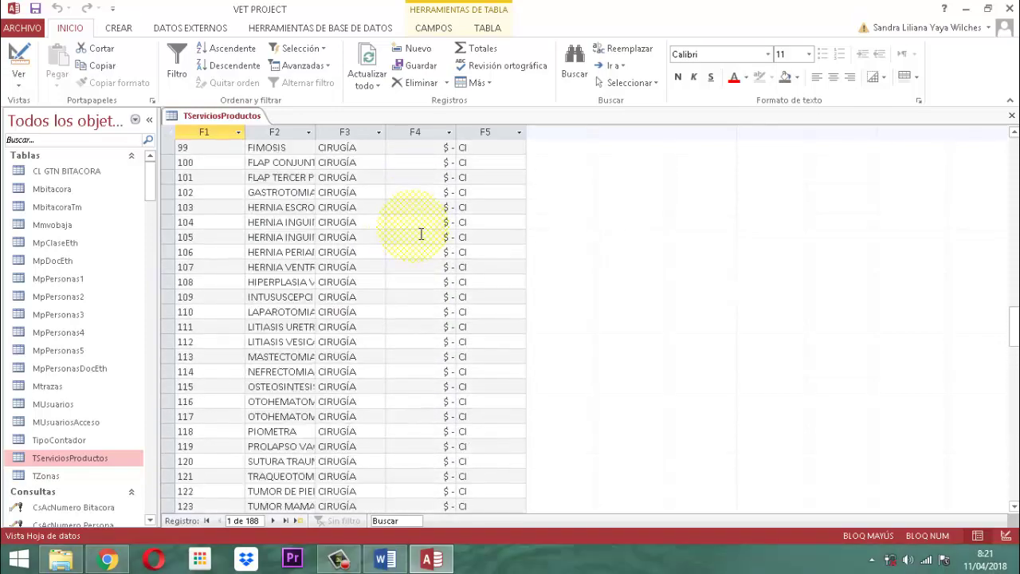
pyautogui.scroll(17, 422, 234)
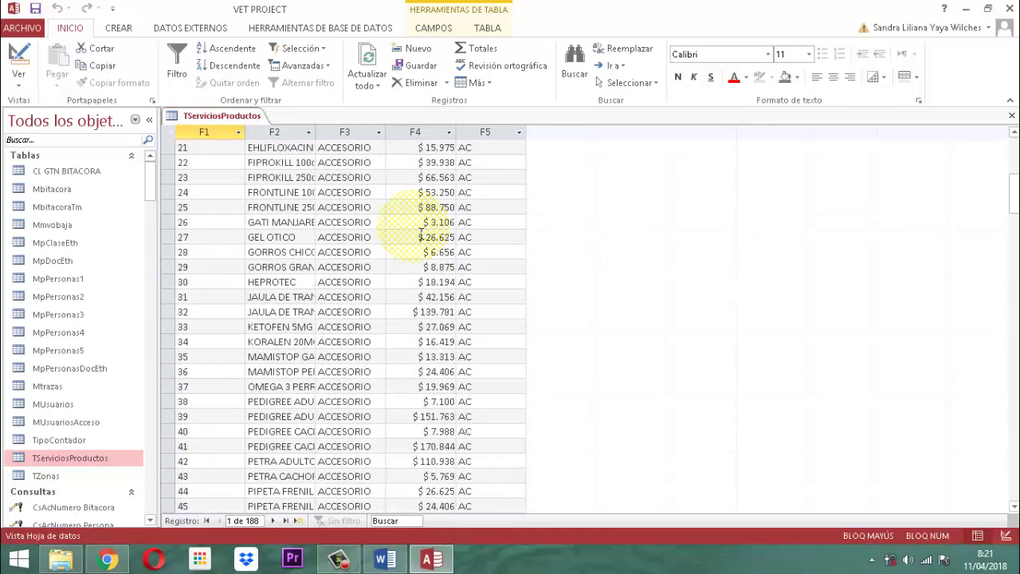
pyautogui.scroll(-11, 422, 233)
pyautogui.scroll(-17, 421, 234)
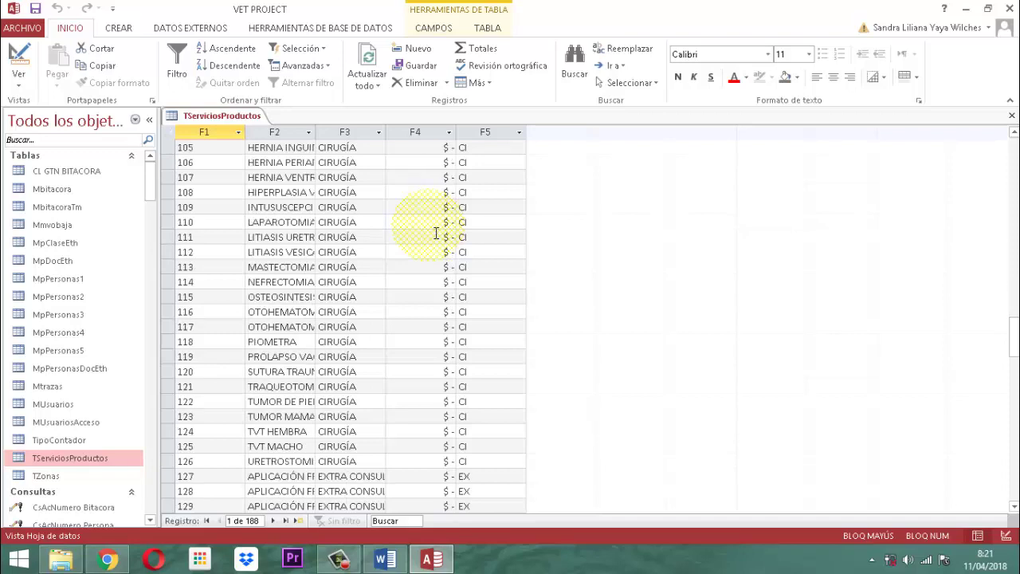
pyautogui.scroll(20, 436, 233)
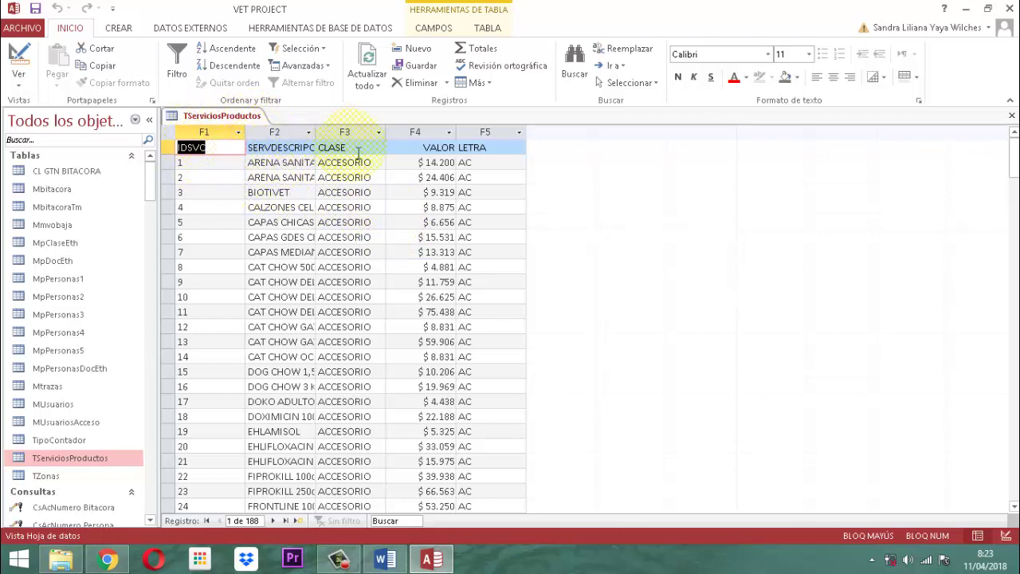
# Switch the TServiciosProductos table to Design view and permanently delete the field F1
pyautogui.rightClick(221, 117)
pyautogui.click(281, 176)
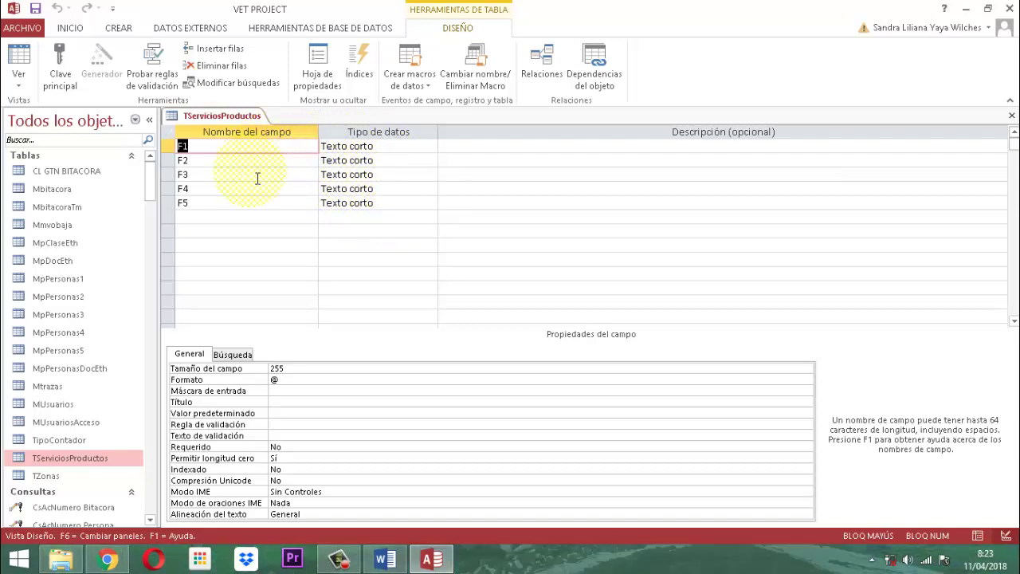
pyautogui.rightClick(169, 146)
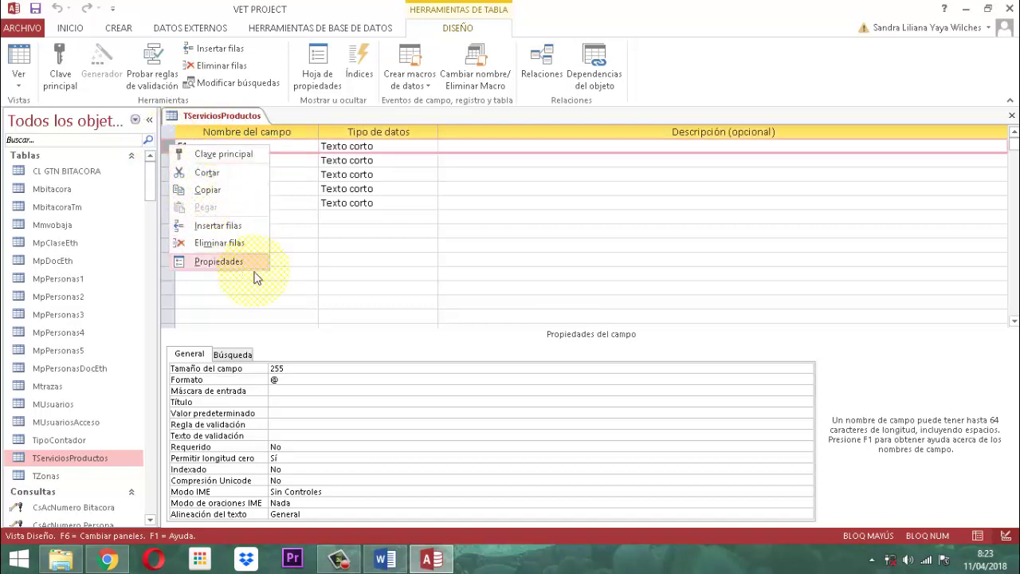
pyautogui.click(212, 245)
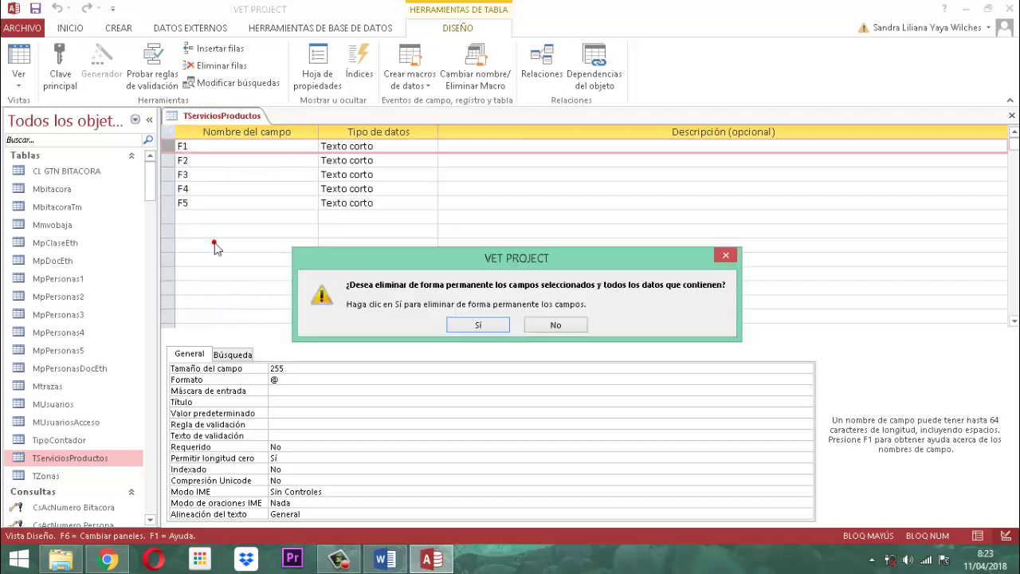
pyautogui.click(484, 322)
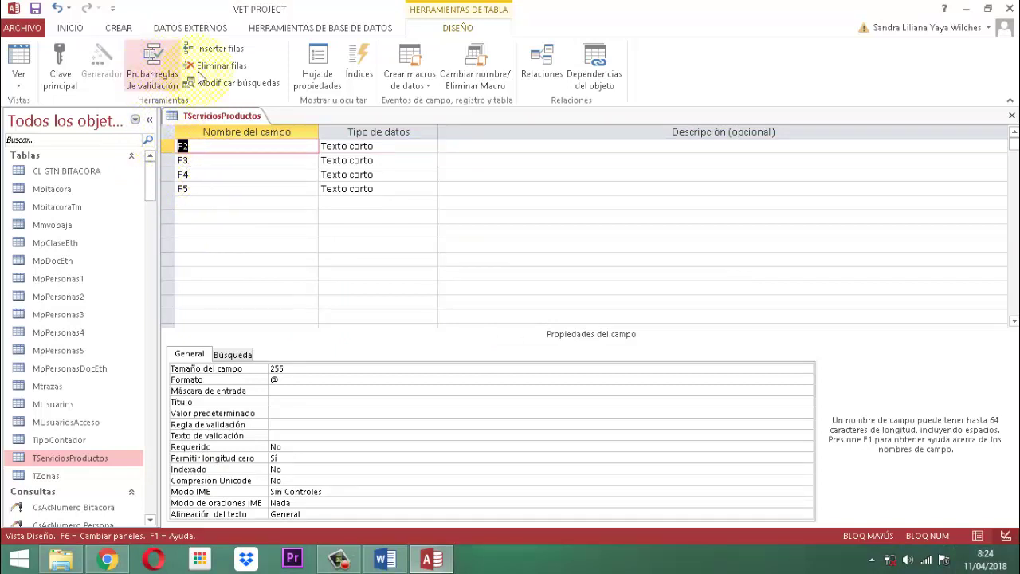
# Insert a new field named IDSVC above F2 and set its data type to Autonumeración
pyautogui.click(220, 50)
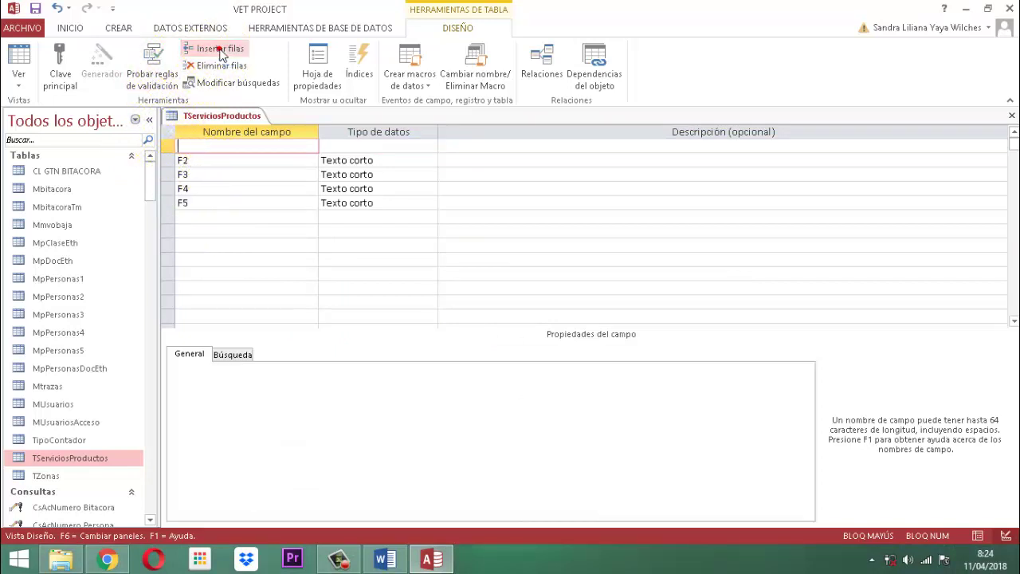
pyautogui.click(193, 149)
pyautogui.write('ID')
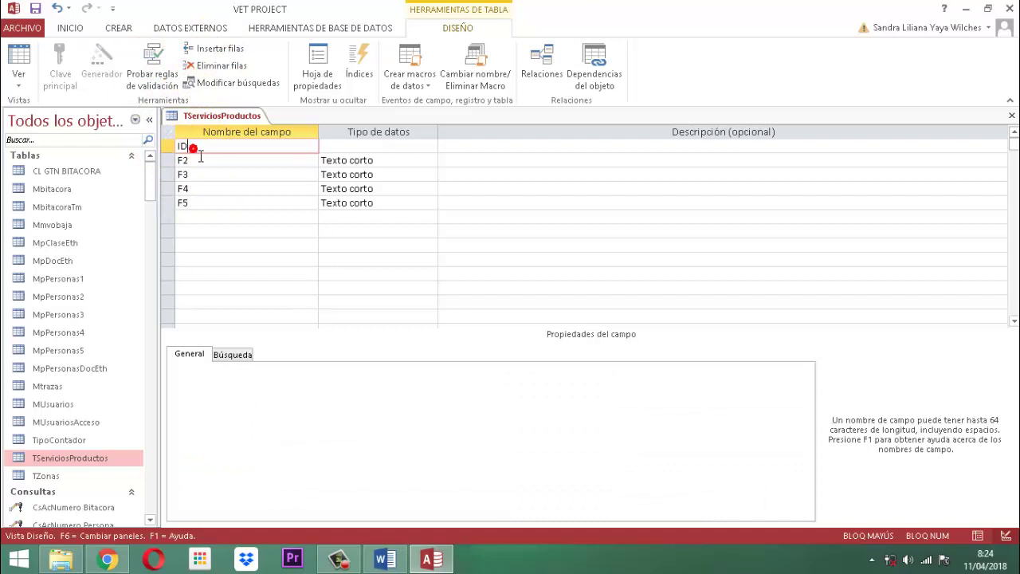
pyautogui.write('SVC')
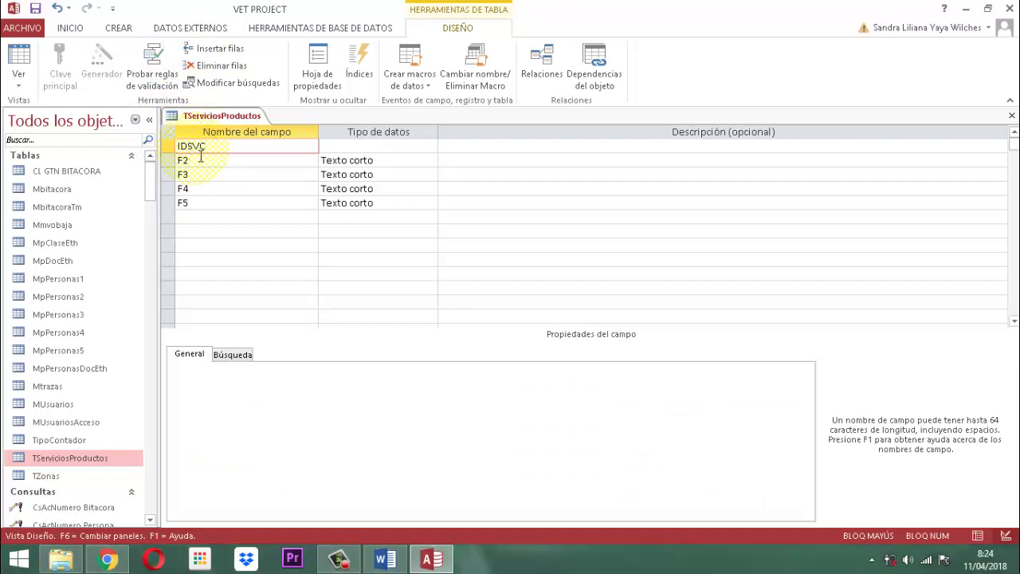
pyautogui.press('Tab')
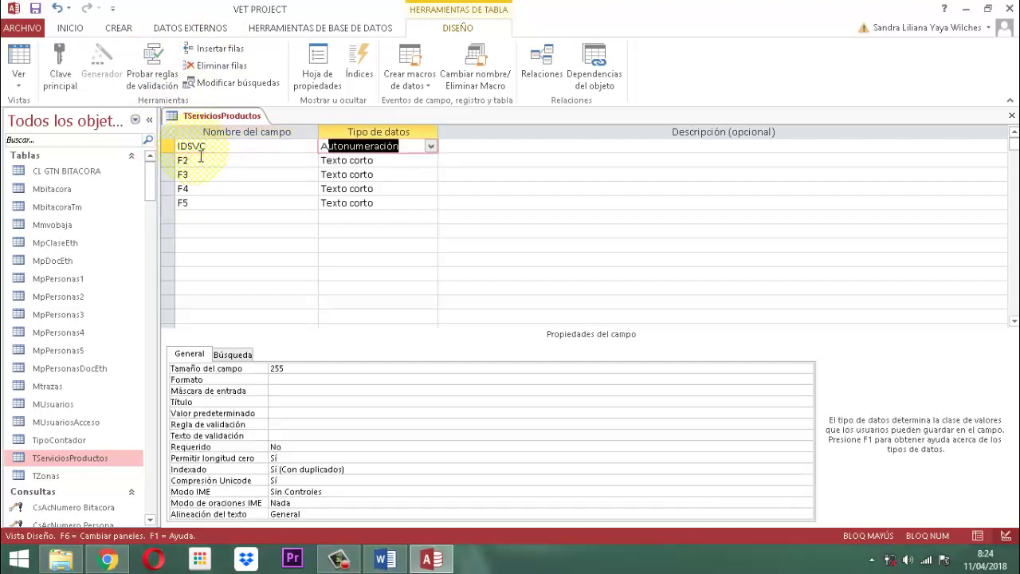
pyautogui.press('Tab')
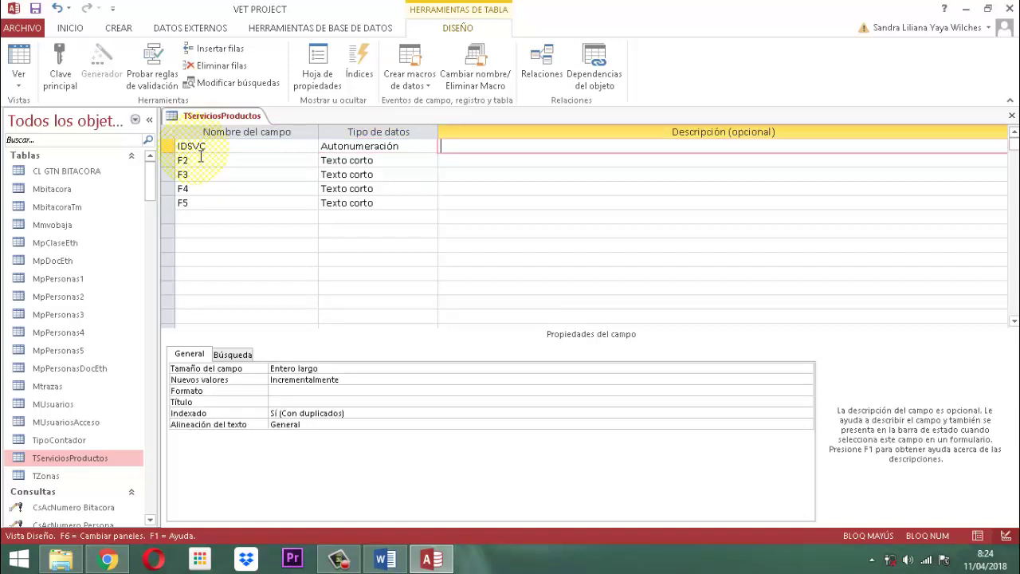
# Rename the field F2 as SERVDESCRIPCION, keeping its Texto corto data type
pyautogui.click(202, 161)
pyautogui.click(180, 161)
pyautogui.write('SER')
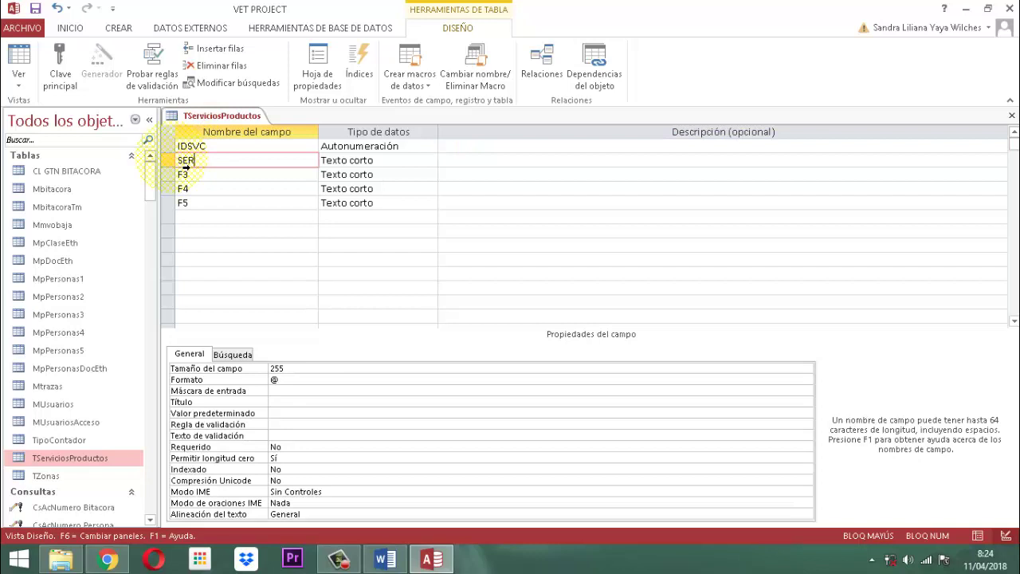
pyautogui.write('VDESCRIPCION')
pyautogui.press('Tab')
pyautogui.press('Tab')
pyautogui.press('Tab')
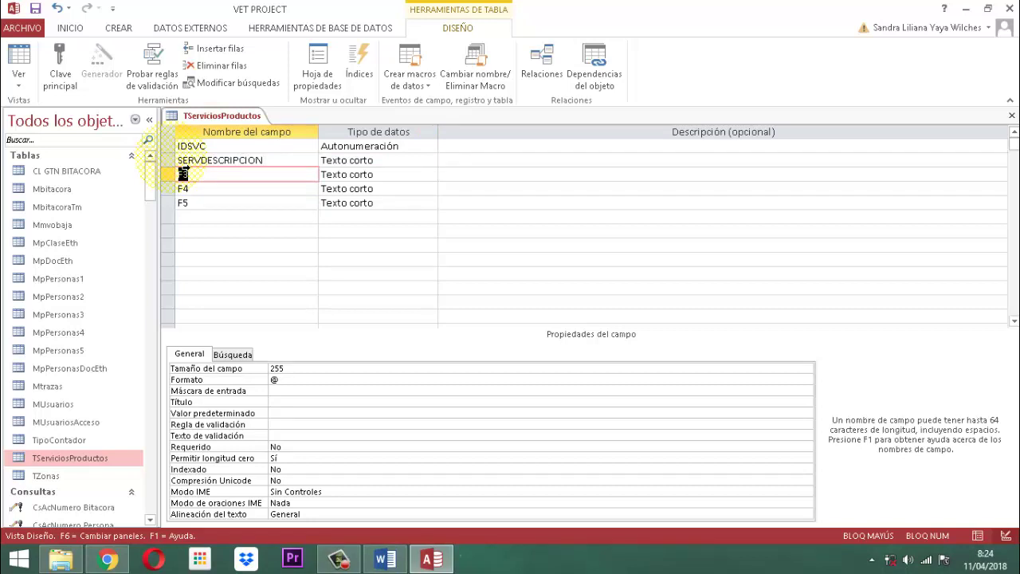
# Rename the field F3 as CLASE, keeping its Texto corto data type
pyautogui.write('VAL')
pyautogui.press('BackSpace')
pyautogui.press('BackSpace')
pyautogui.press('BackSpace')
pyautogui.write('CLASE')
pyautogui.press('Tab')
pyautogui.press('Tab')
pyautogui.press('Tab')
# Rename the field F4 as VALOR and set its data type to Moneda
pyautogui.write('VALOR')
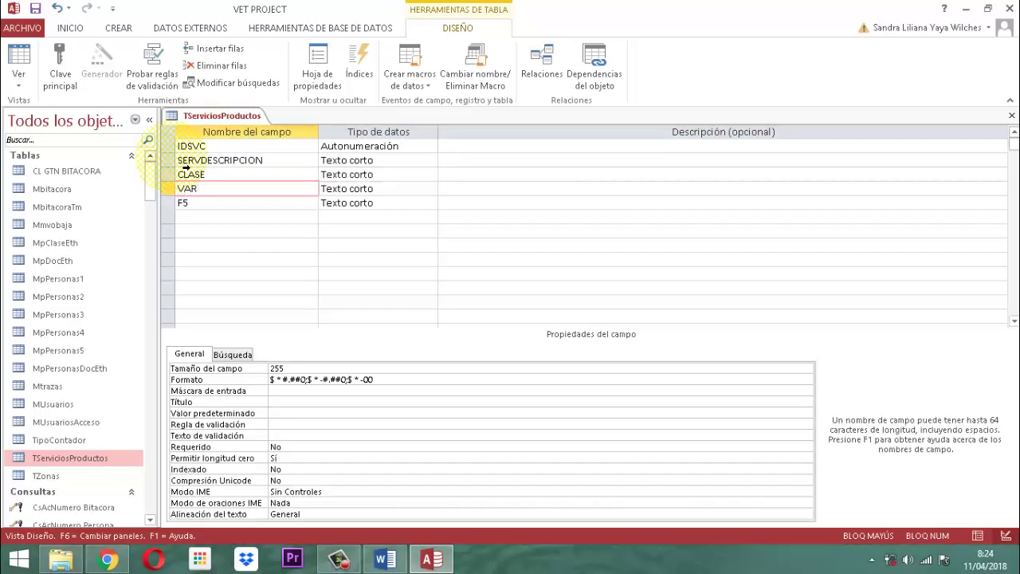
pyautogui.press('Tab')
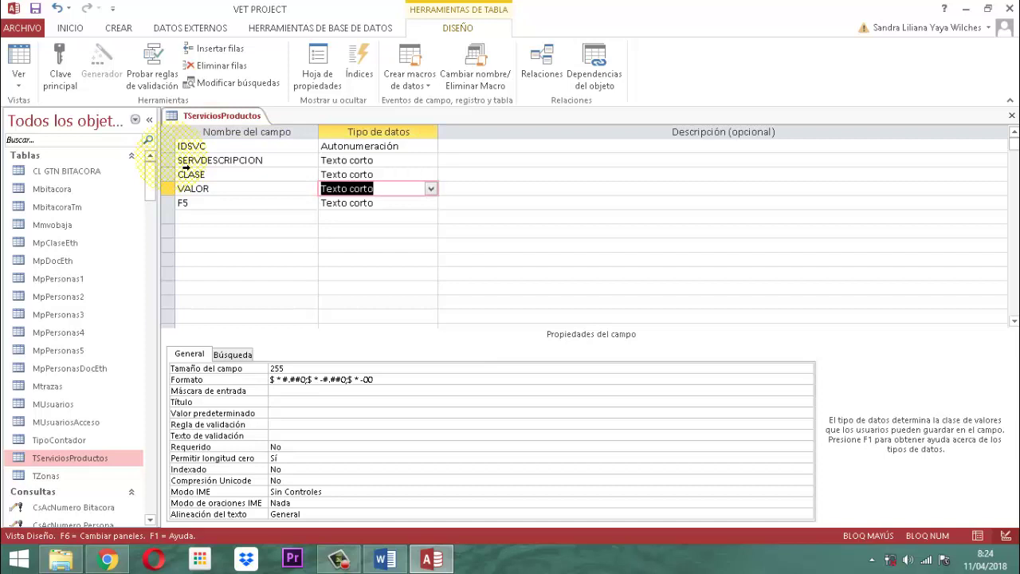
pyautogui.click(432, 189)
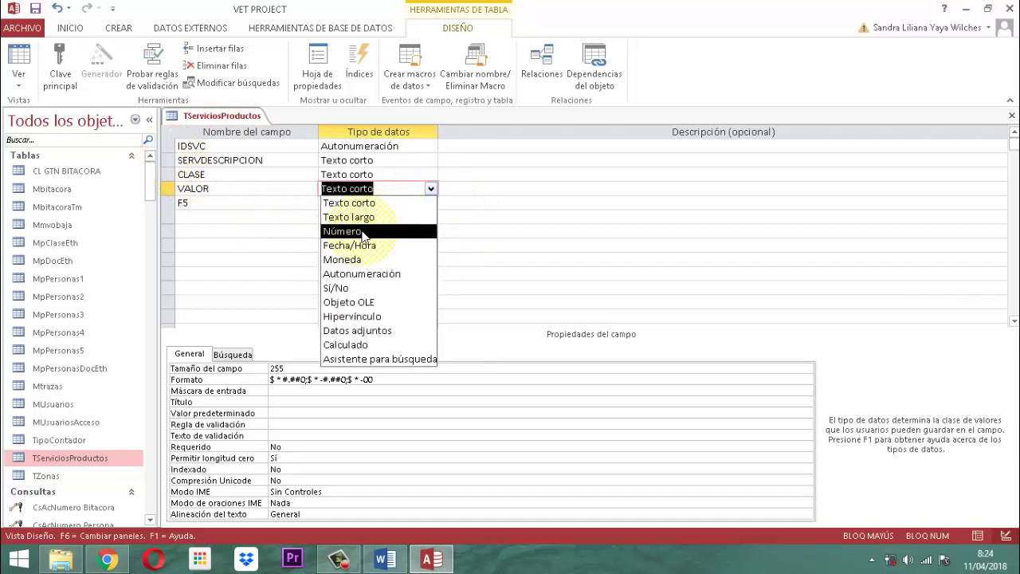
pyautogui.click(348, 260)
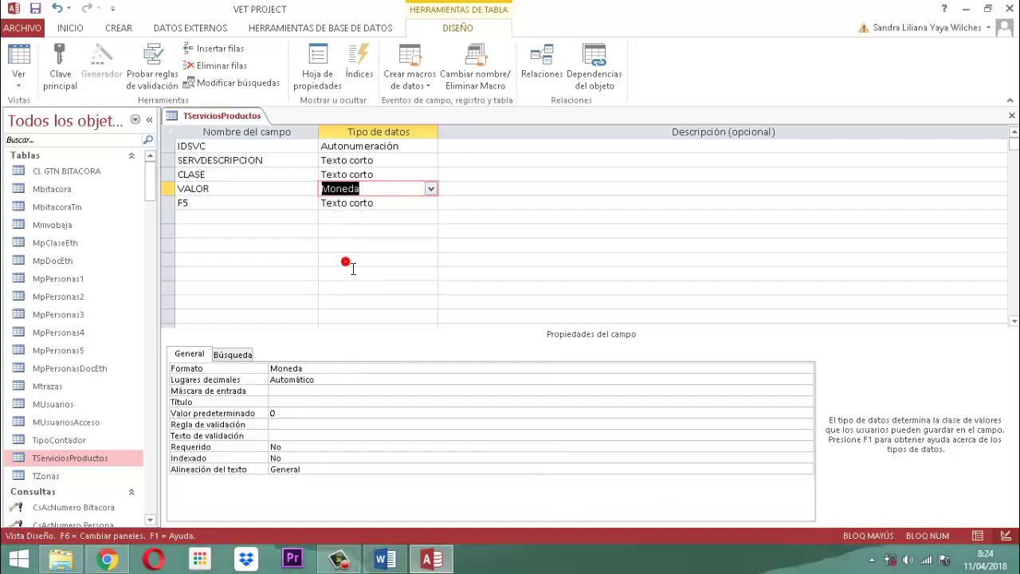
# Rename the field F5 as LETRA, keeping its Texto corto data type
pyautogui.click(196, 202)
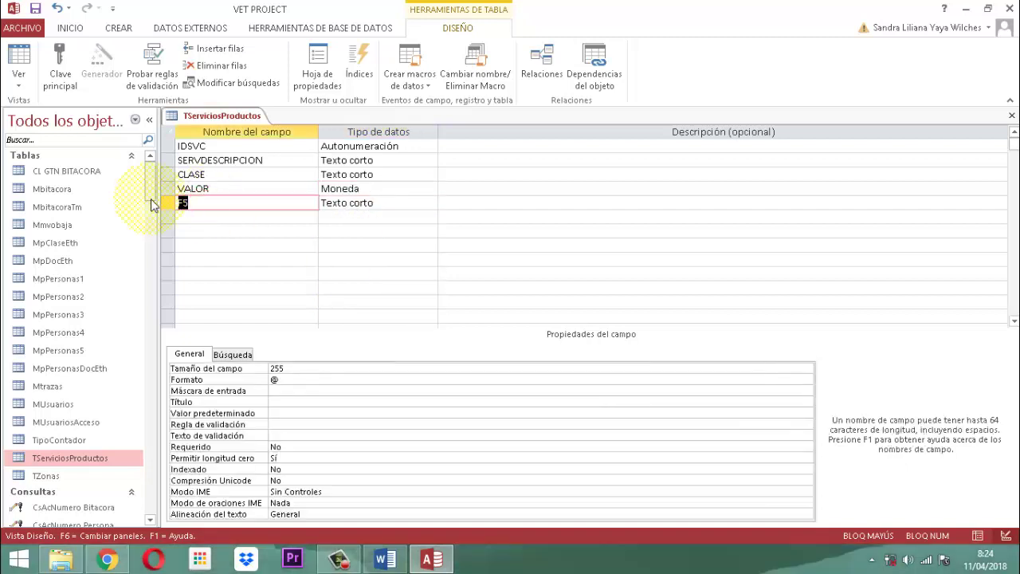
pyautogui.write('LETRA')
pyautogui.press('Tab')
pyautogui.press('Tab')
pyautogui.press('Tab')
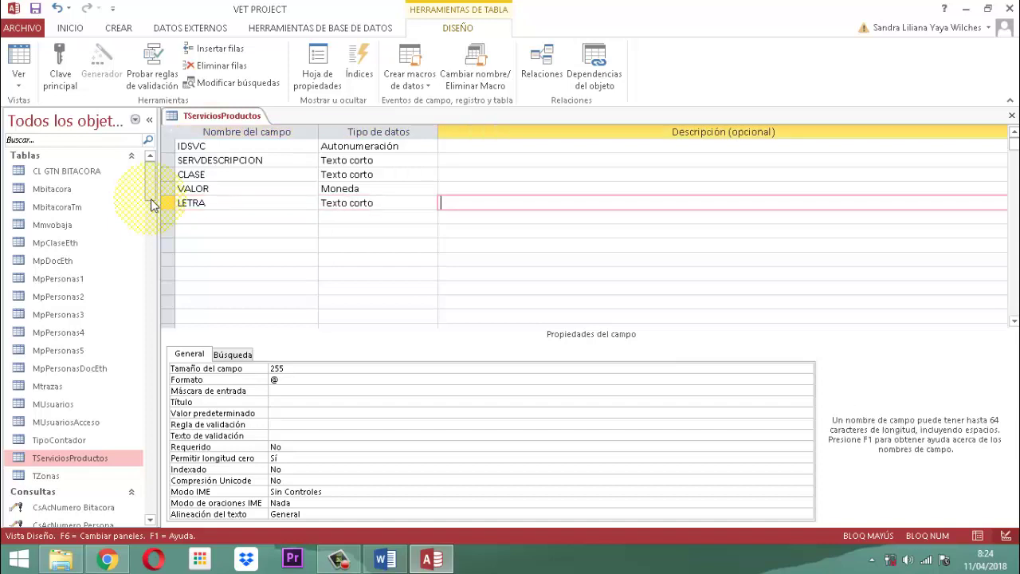
# Add two fields below LETRA: ID with data type Texto corto and ACTIVO with data type Sí/No
pyautogui.write('ID')
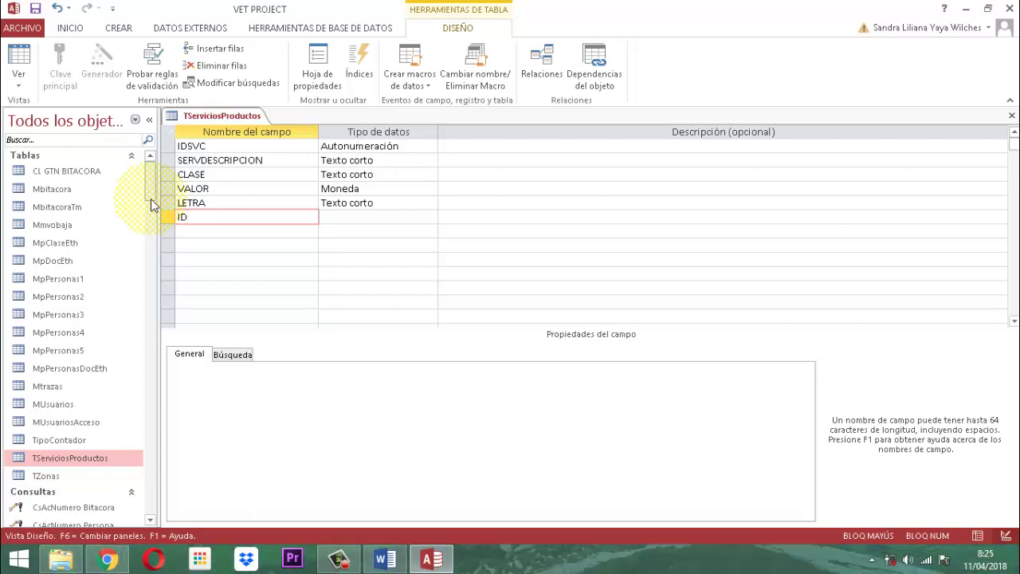
pyautogui.press('Tab')
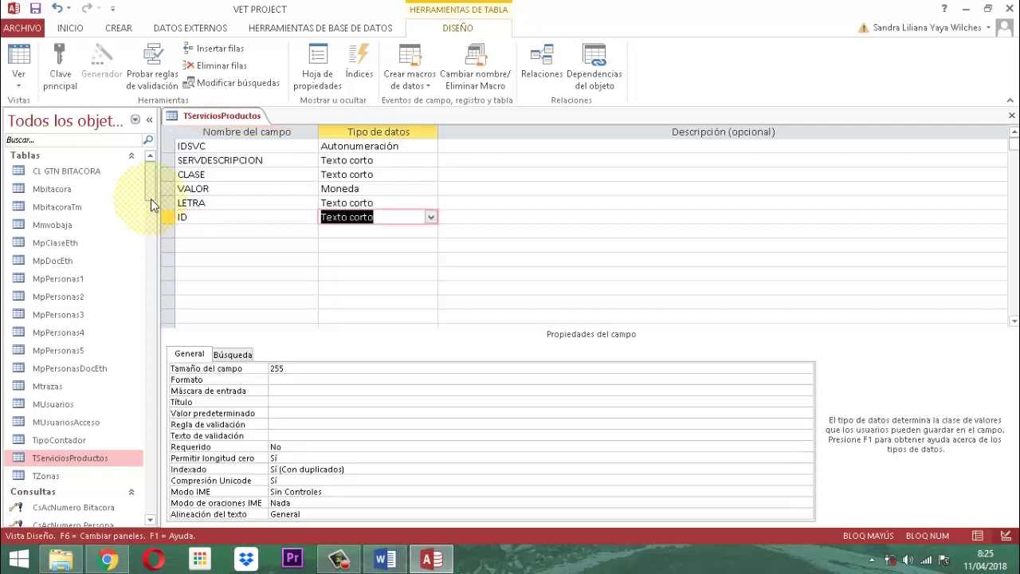
pyautogui.press('Tab')
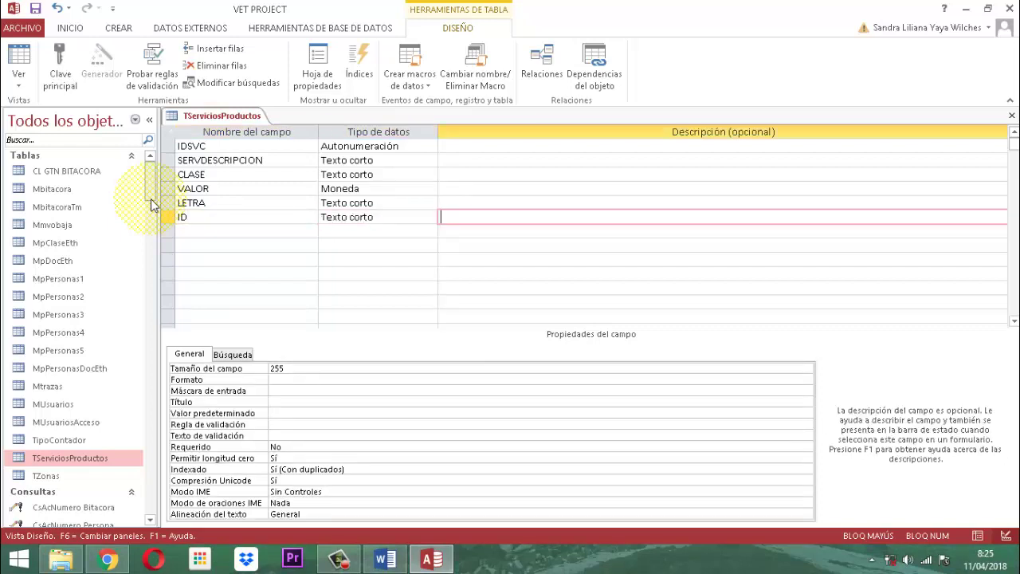
pyautogui.press('Tab')
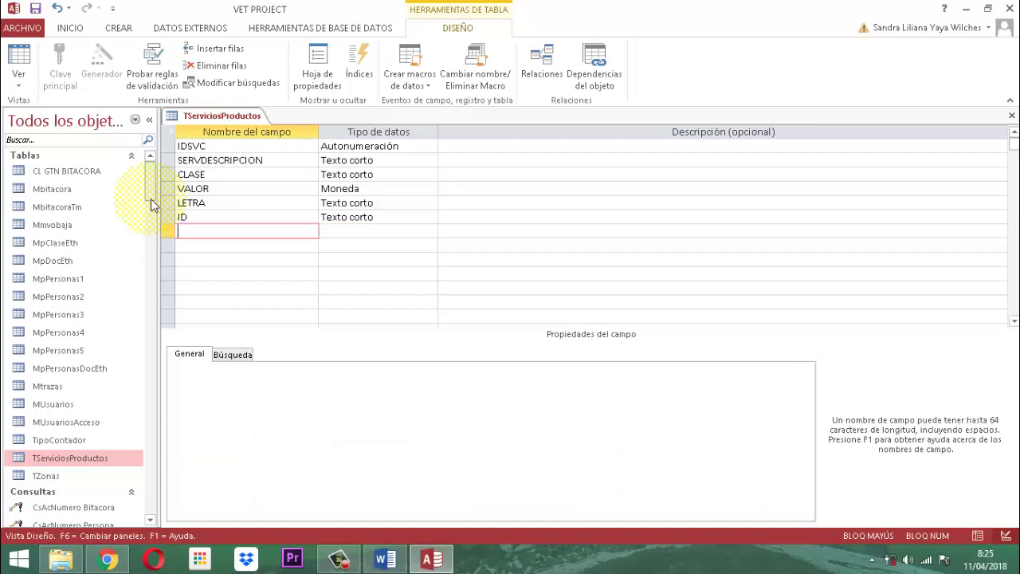
pyautogui.write('ACTIVO')
pyautogui.press('Tab')
pyautogui.write('S')
pyautogui.press('Tab')
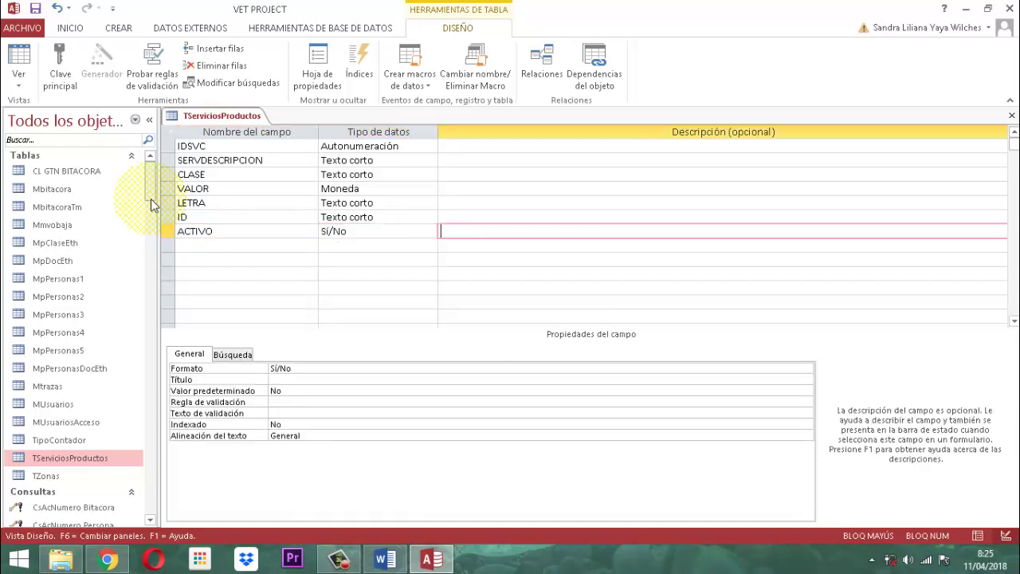
# Save the TServiciosProductos table design and accept continuing despite the possible data loss
pyautogui.rightClick(217, 115)
pyautogui.click(251, 122)
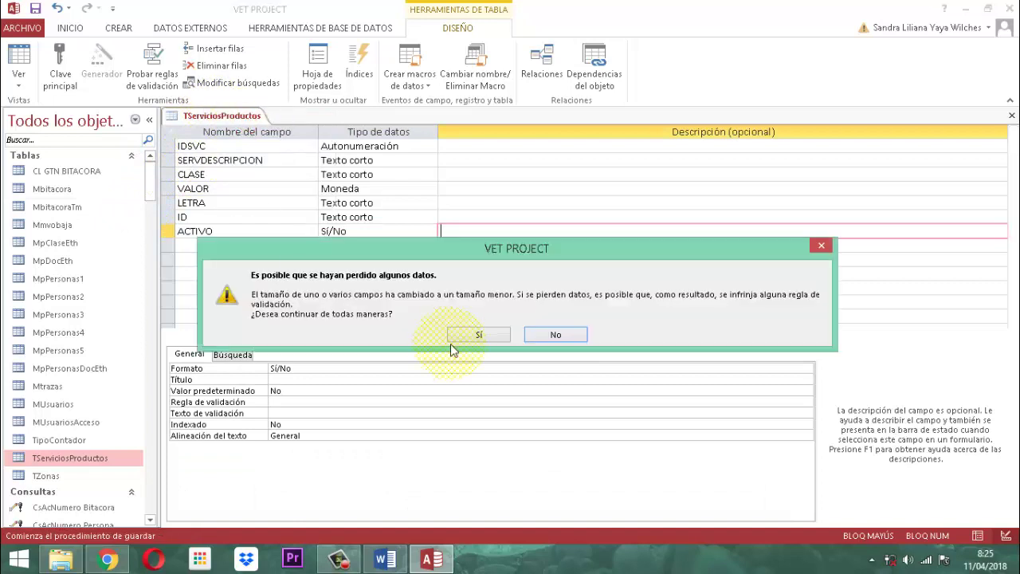
pyautogui.click(478, 336)
pyautogui.click(471, 334)
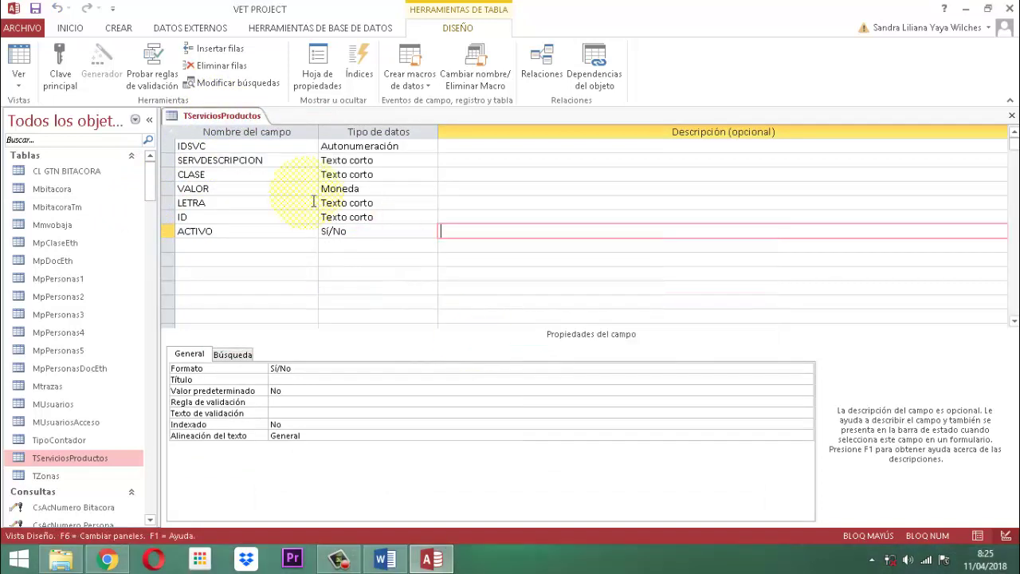
# Close the TServiciosProductos design and open the table as a datasheet
pyautogui.rightClick(225, 120)
pyautogui.click(256, 142)
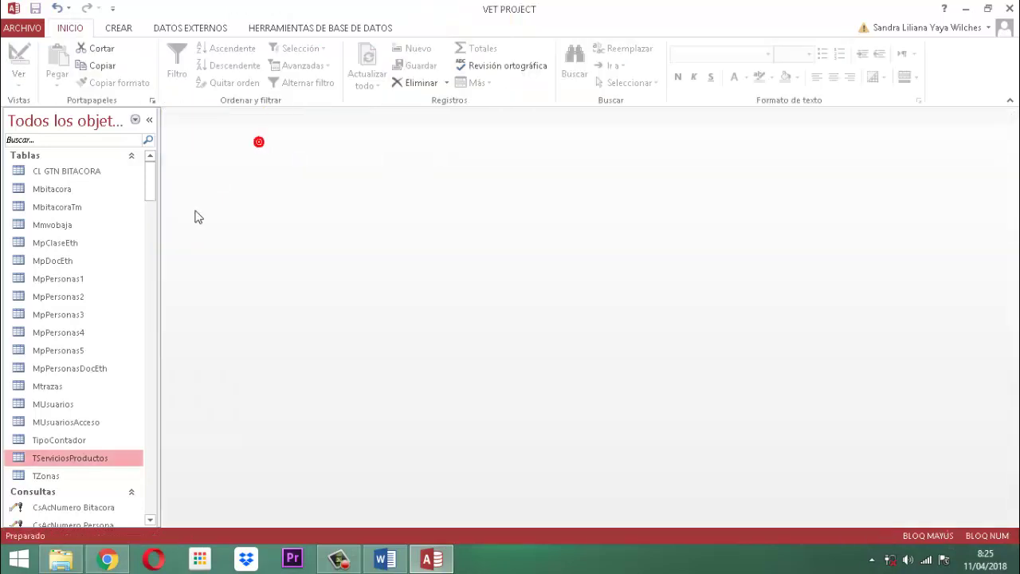
pyautogui.doubleClick(77, 459)
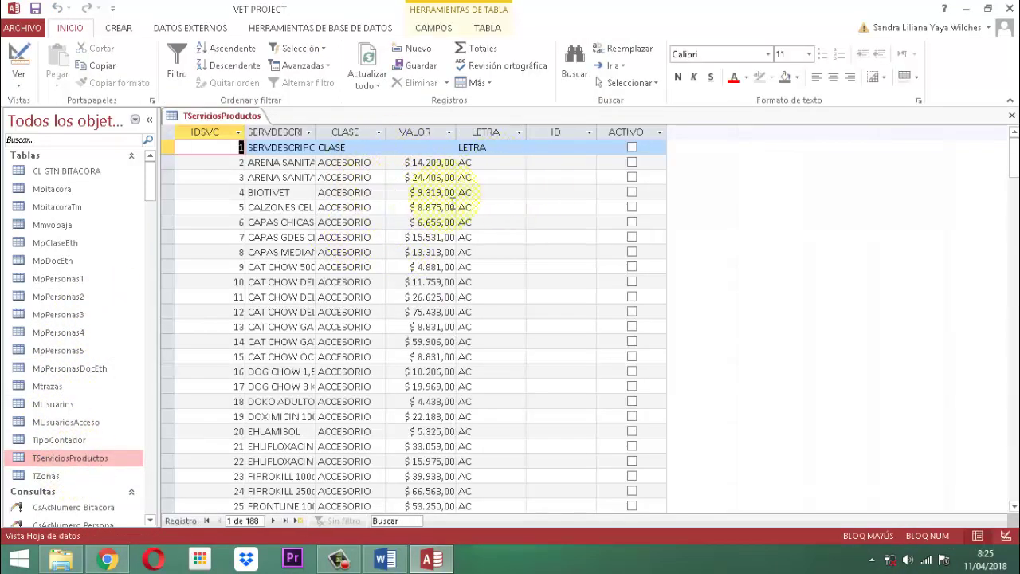
# Examine the imported TServiciosProductos records through to the last row, checking the IDSVC, CLASE, VALOR and LETRA columns
pyautogui.scroll(-16, 227, 219)
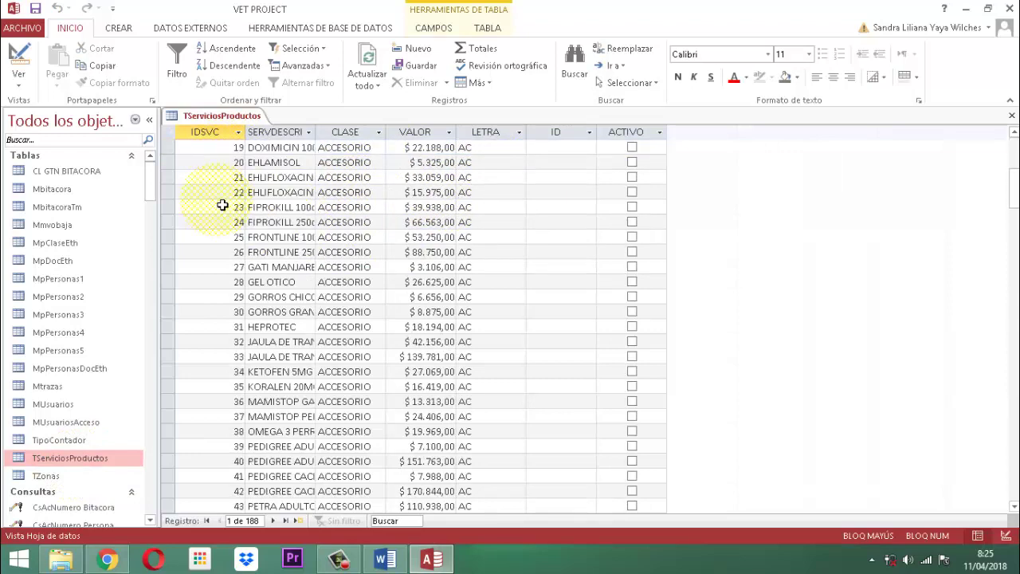
pyautogui.scroll(-20, 233, 232)
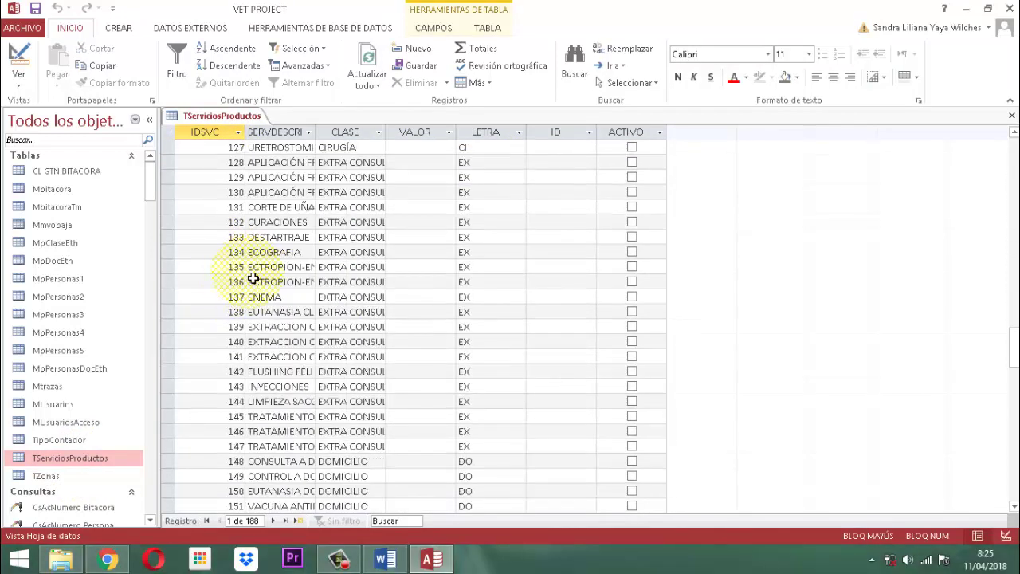
pyautogui.scroll(-10, 253, 283)
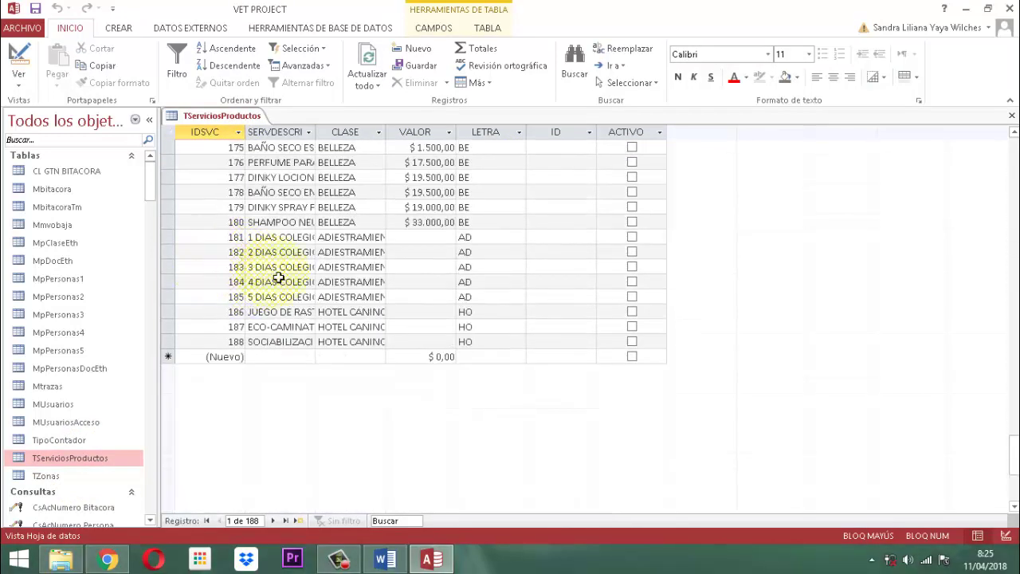
pyautogui.scroll(12, 263, 279)
pyautogui.scroll(20, 275, 277)
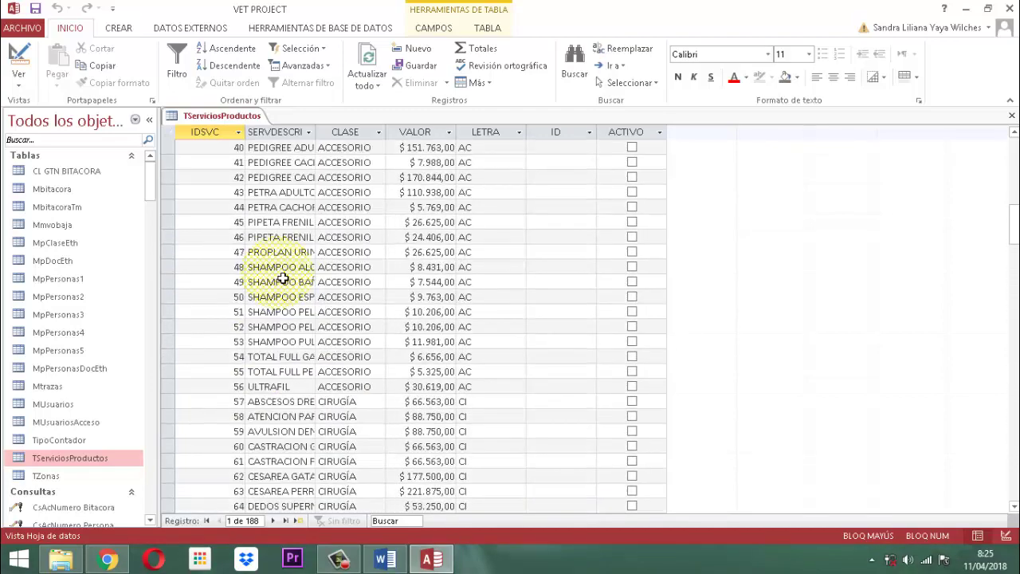
pyautogui.scroll(-20, 435, 155)
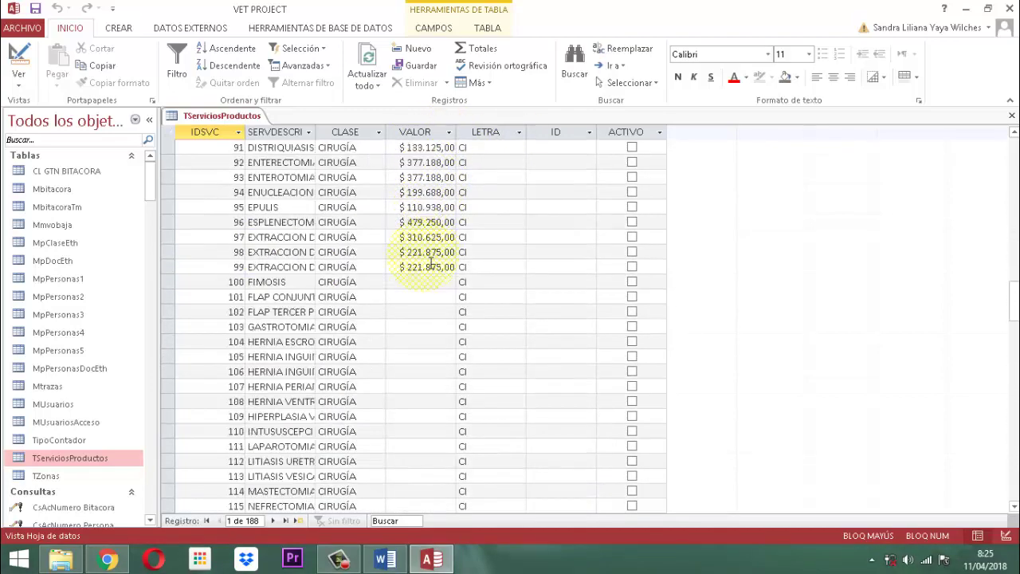
pyautogui.scroll(-4, 439, 266)
pyautogui.scroll(20, 449, 264)
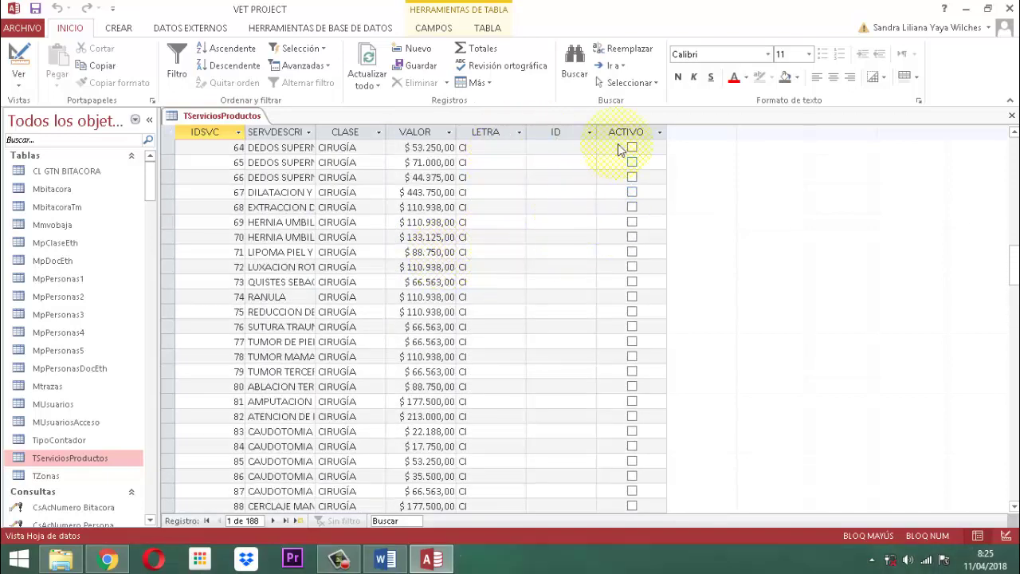
pyautogui.scroll(20, 269, 170)
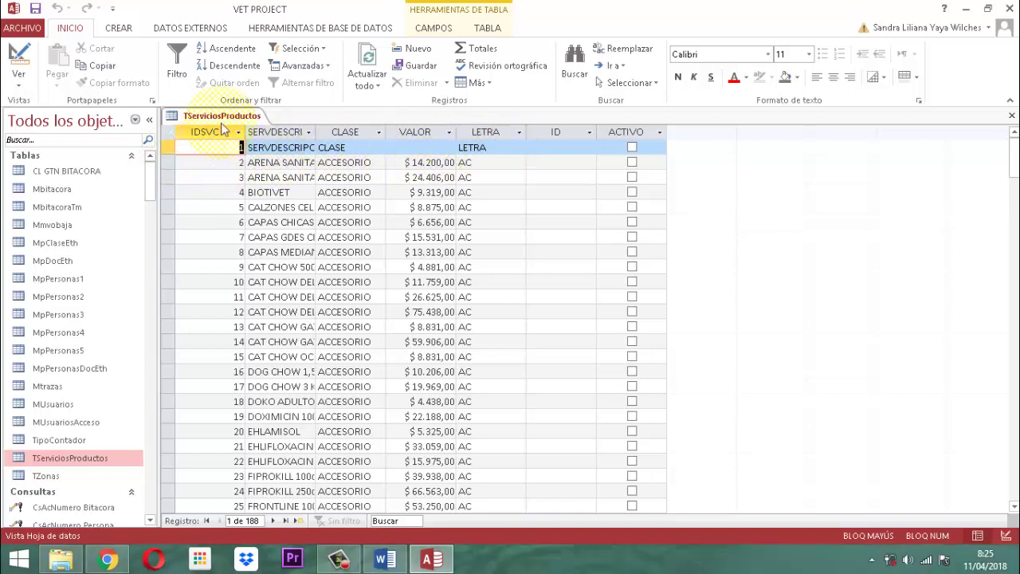
pyautogui.rightClick(217, 119)
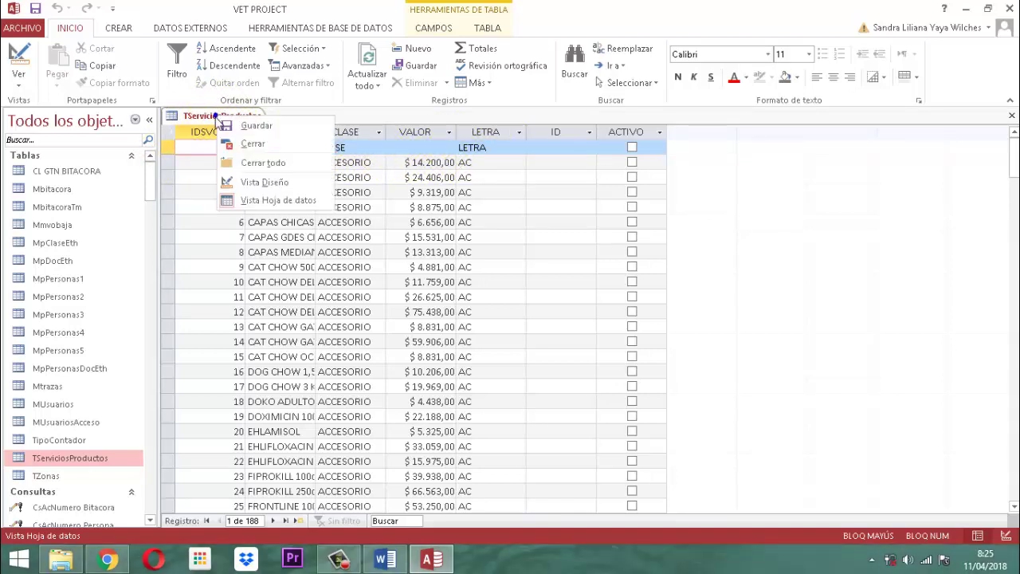
pyautogui.click(270, 181)
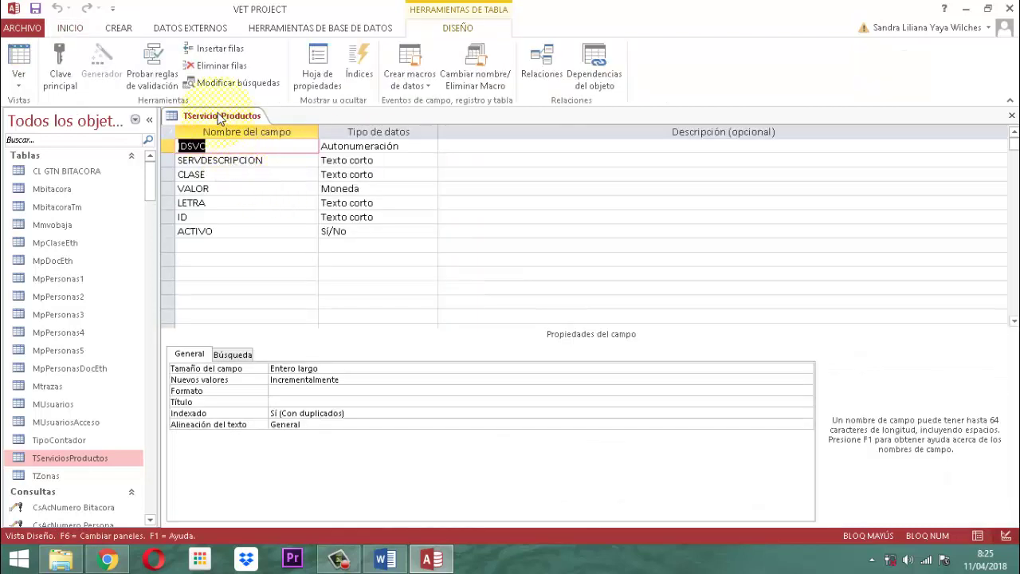
pyautogui.rightClick(216, 109)
pyautogui.click(264, 181)
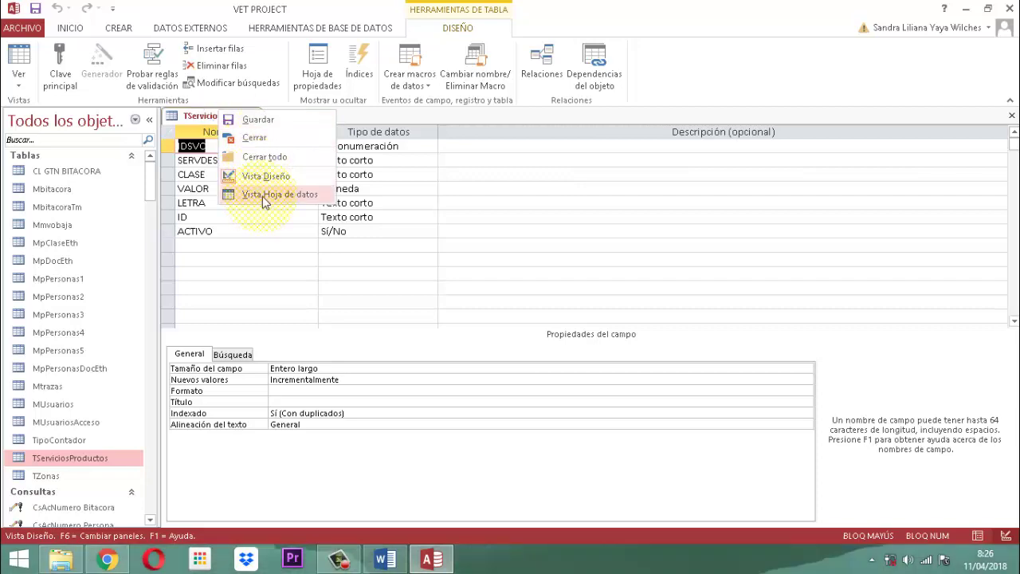
pyautogui.click(261, 195)
# Delete the first record of TServiciosProductos, which holds the imported column headings, and accept its permanent removal
pyautogui.click(171, 149)
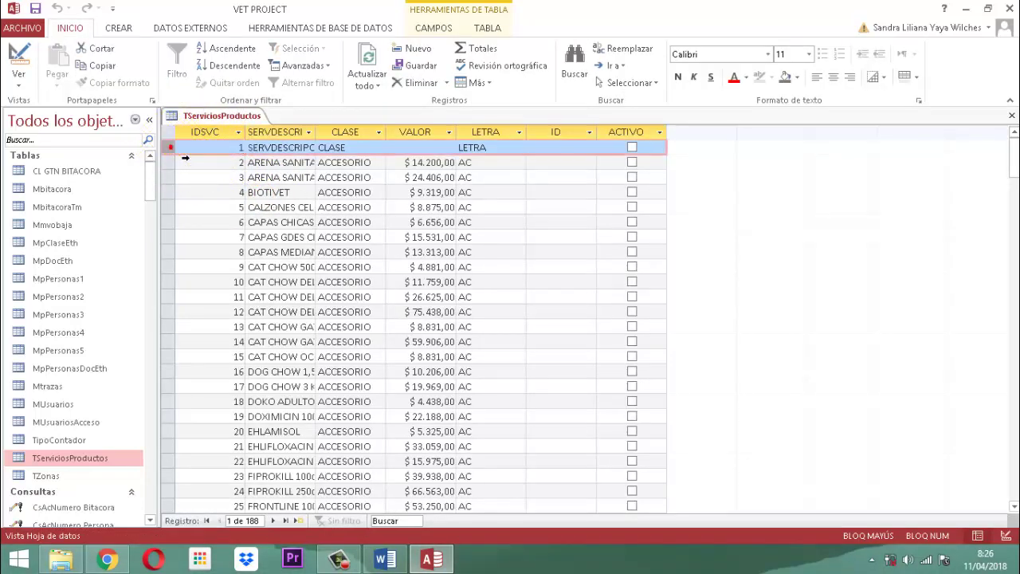
pyautogui.rightClick(171, 149)
pyautogui.click(227, 175)
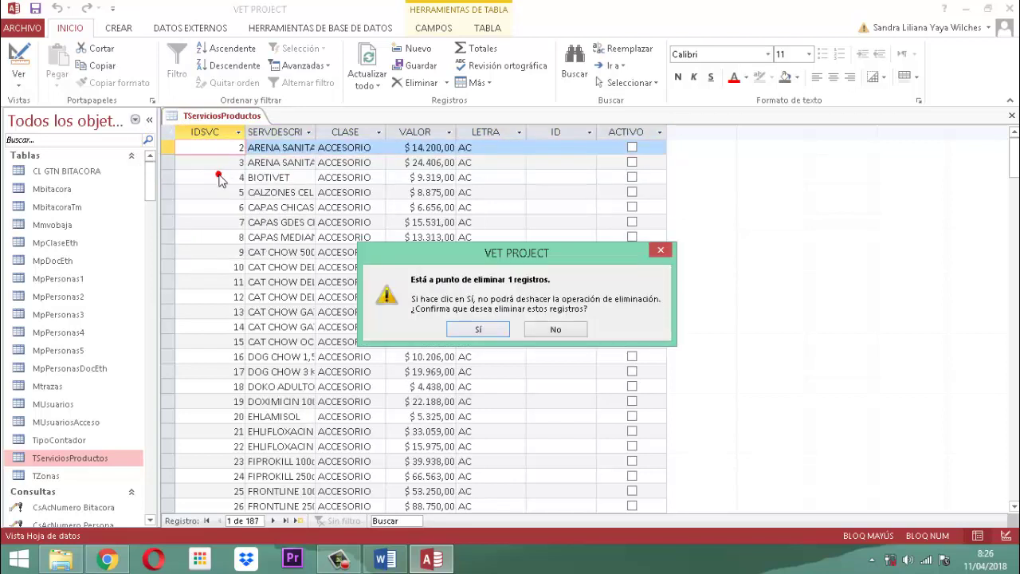
pyautogui.click(470, 327)
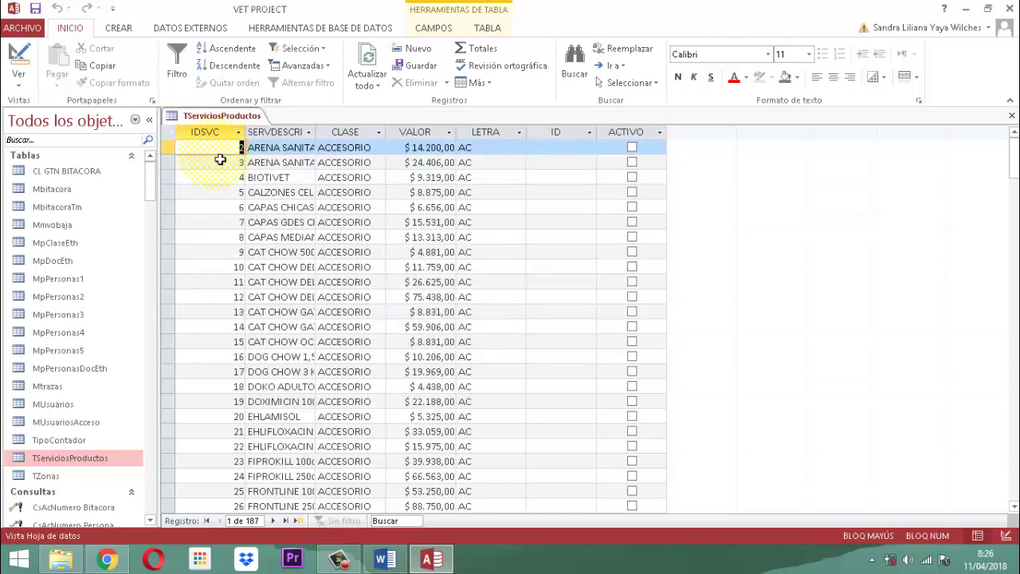
# Switch TServiciosProductos to design view and permanently delete the IDSVC field together with its indexes
pyautogui.rightClick(215, 120)
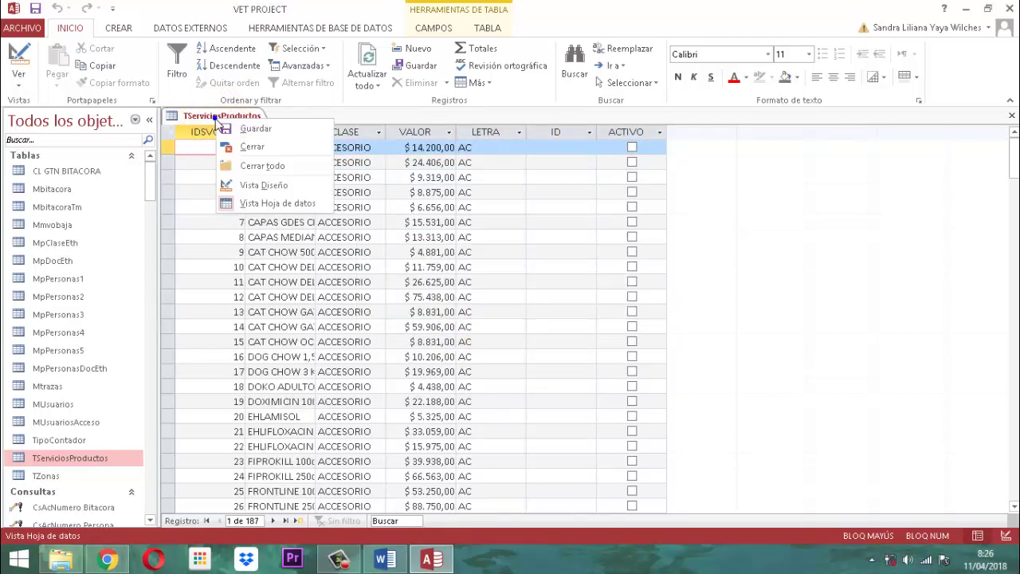
pyautogui.click(269, 191)
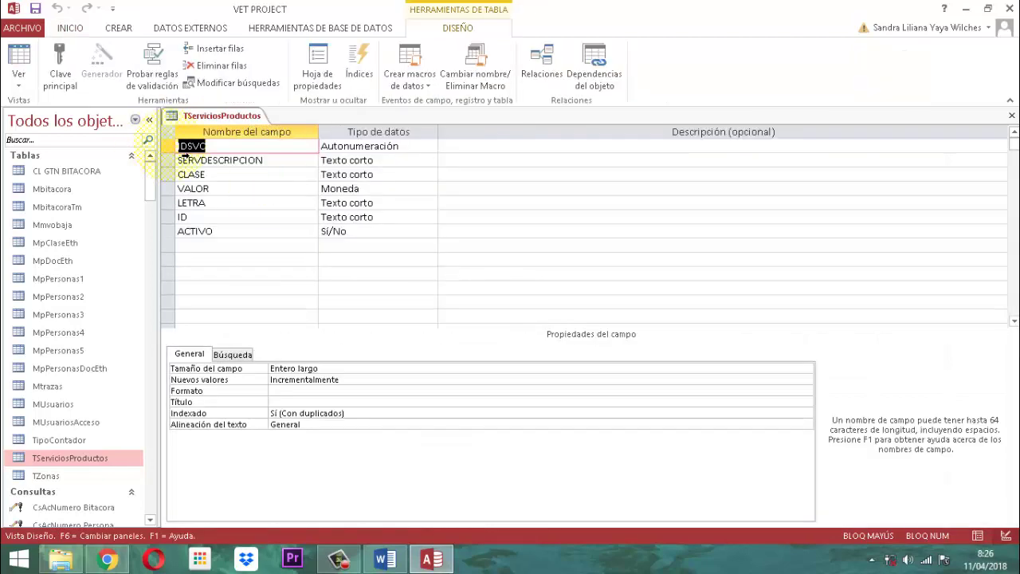
pyautogui.click(169, 146)
pyautogui.click(217, 65)
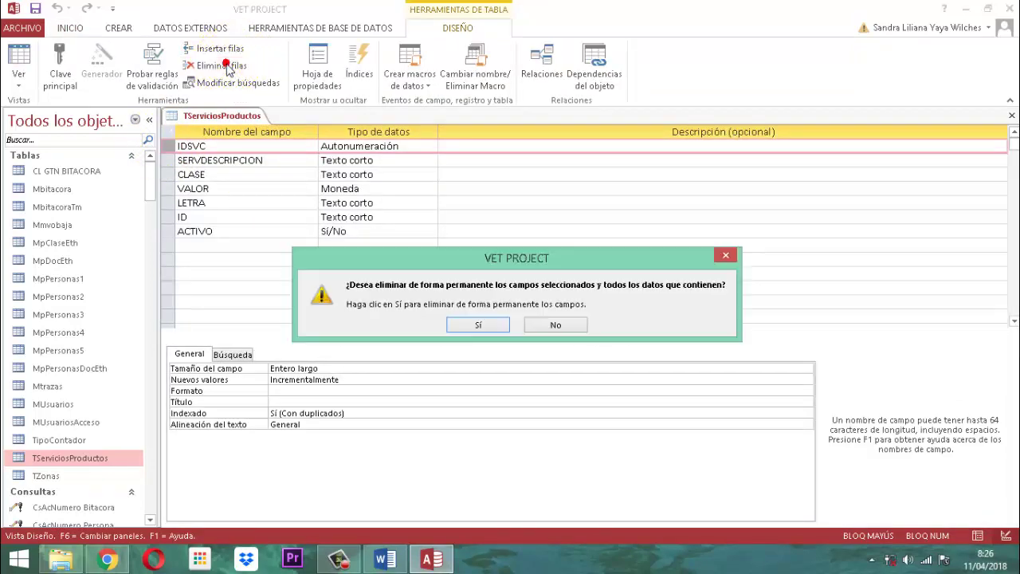
pyautogui.click(477, 325)
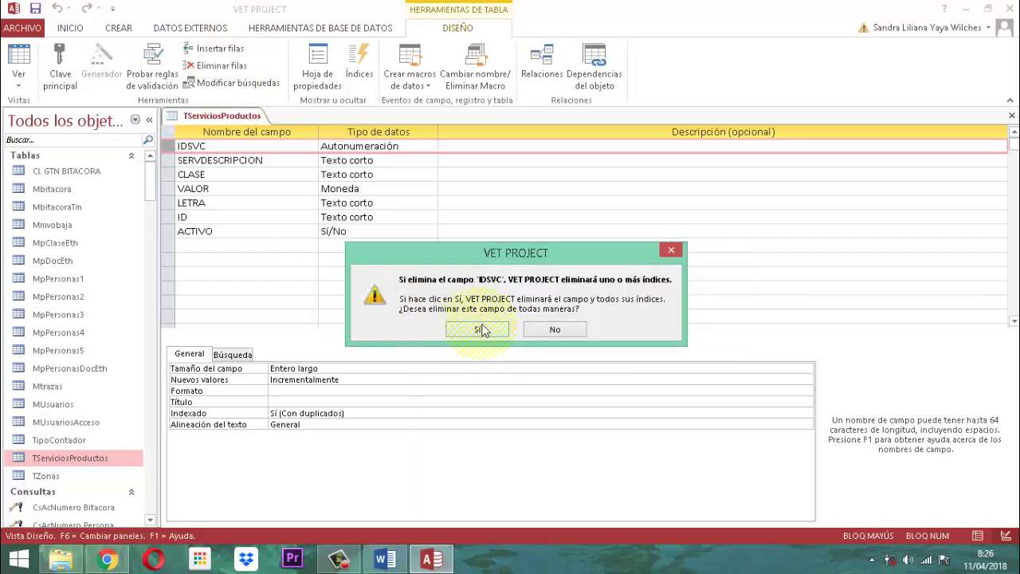
pyautogui.click(480, 327)
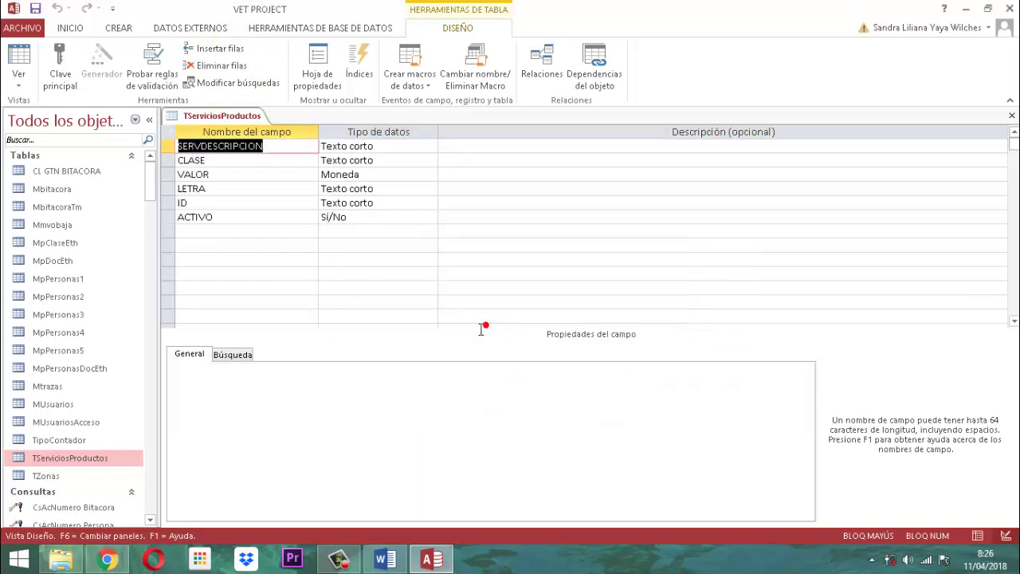
# Insert a new field named IDSVC above SERVDESCRIPCION with data type Autonumeración
pyautogui.click(209, 49)
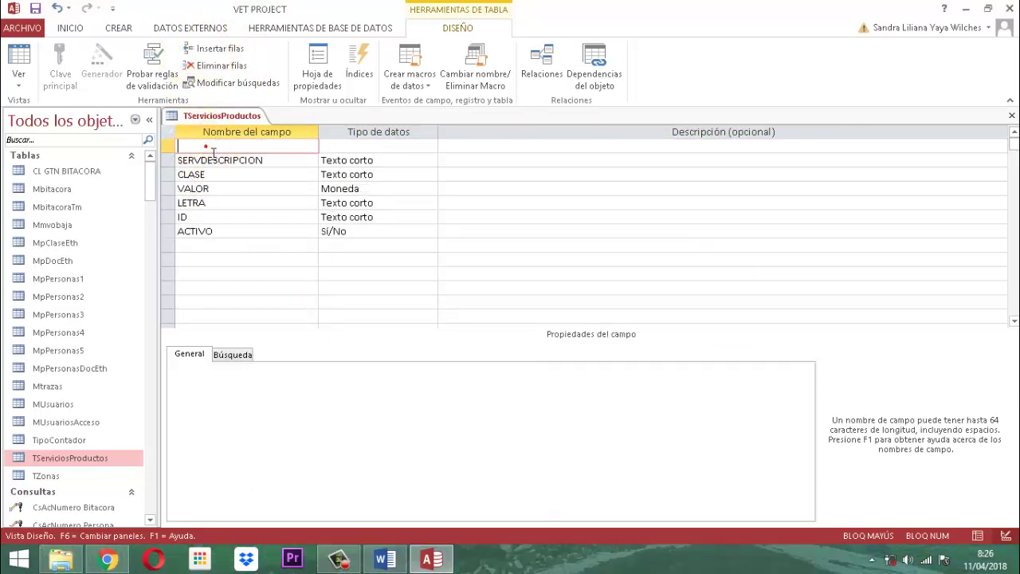
pyautogui.write('IDS')
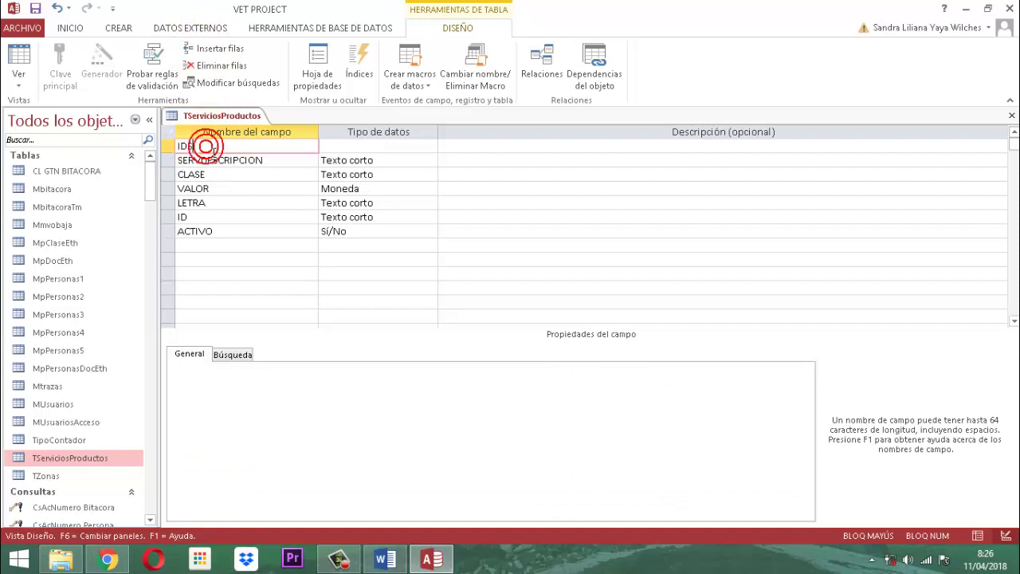
pyautogui.write('VC')
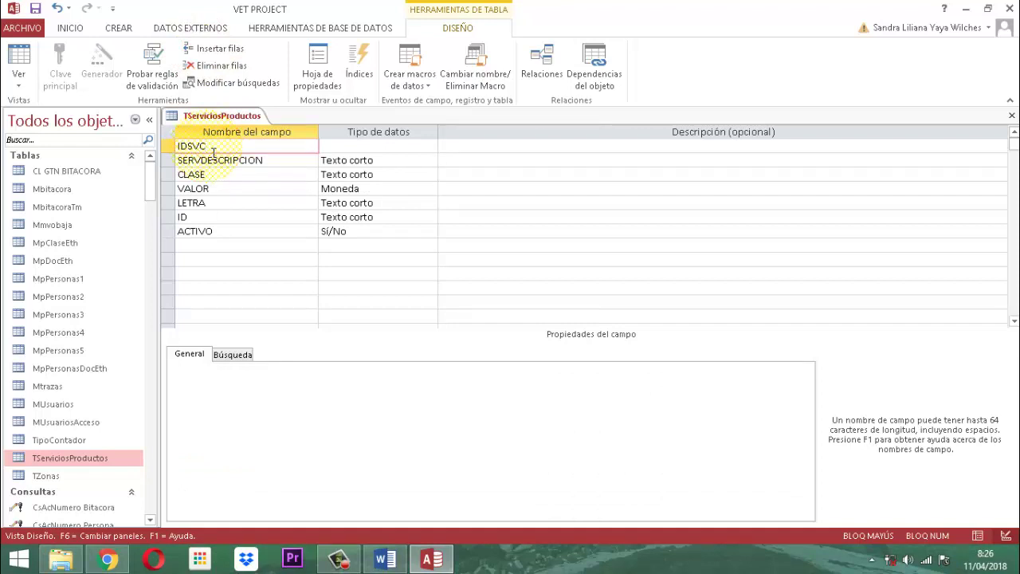
pyautogui.press('Tab')
pyautogui.write('A')
pyautogui.press('Tab')
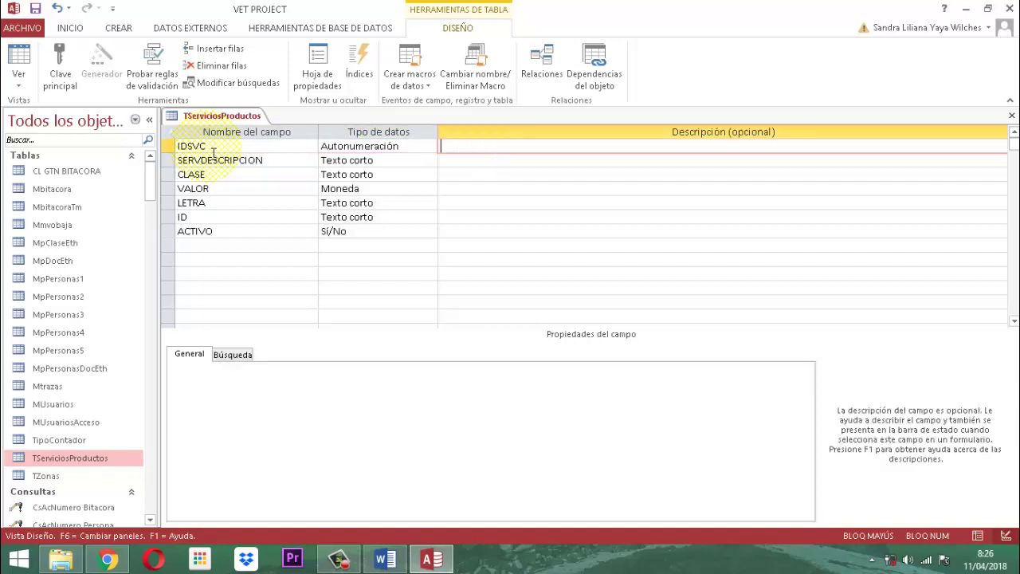
# Save and close the TServiciosProductos table design
pyautogui.rightClick(232, 118)
pyautogui.click(212, 116)
pyautogui.rightClick(237, 118)
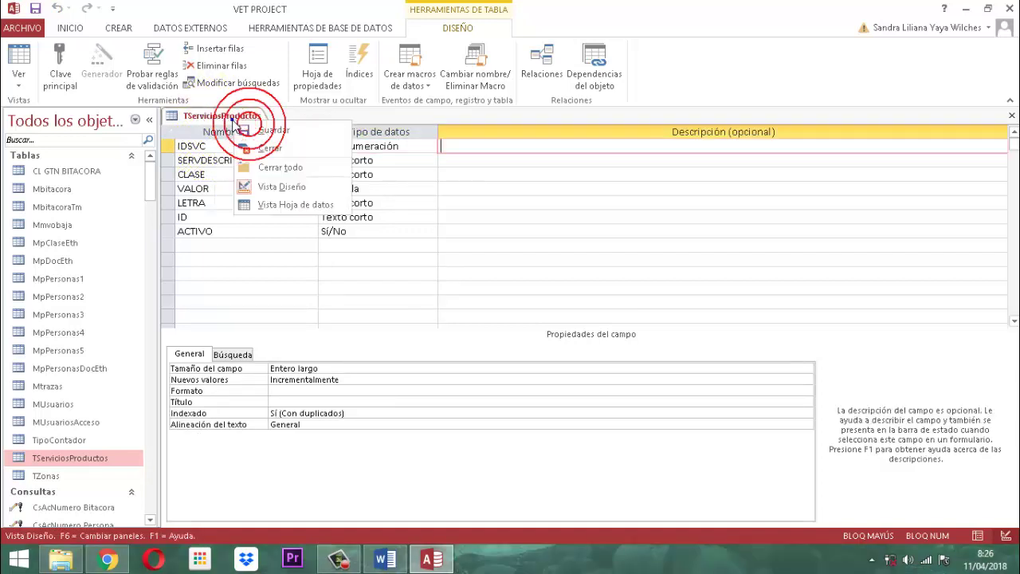
pyautogui.click(275, 150)
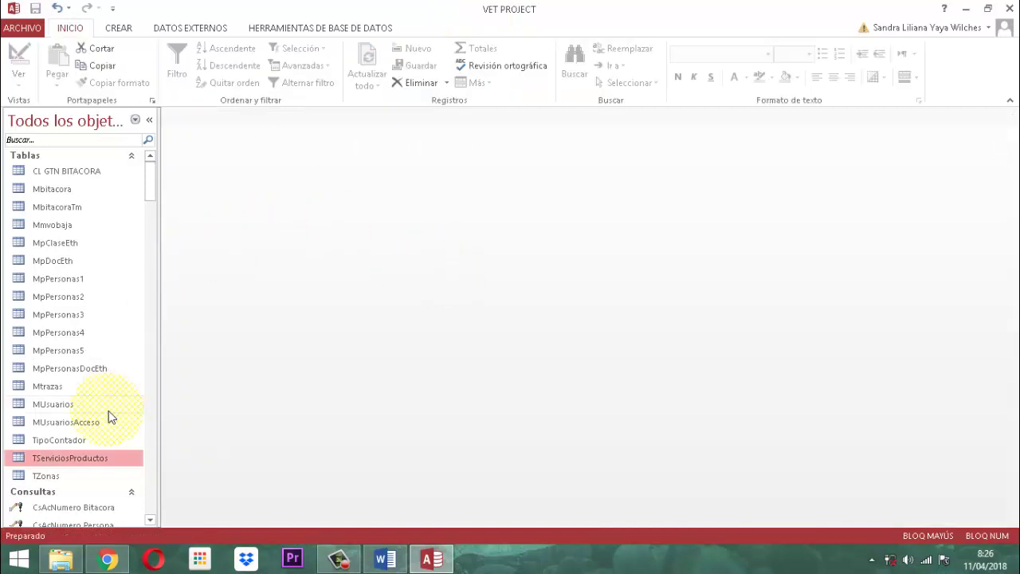
# Open the TServiciosProductos datasheet and check the IDSVC numbering from the first record to the last
pyautogui.doubleClick(73, 458)
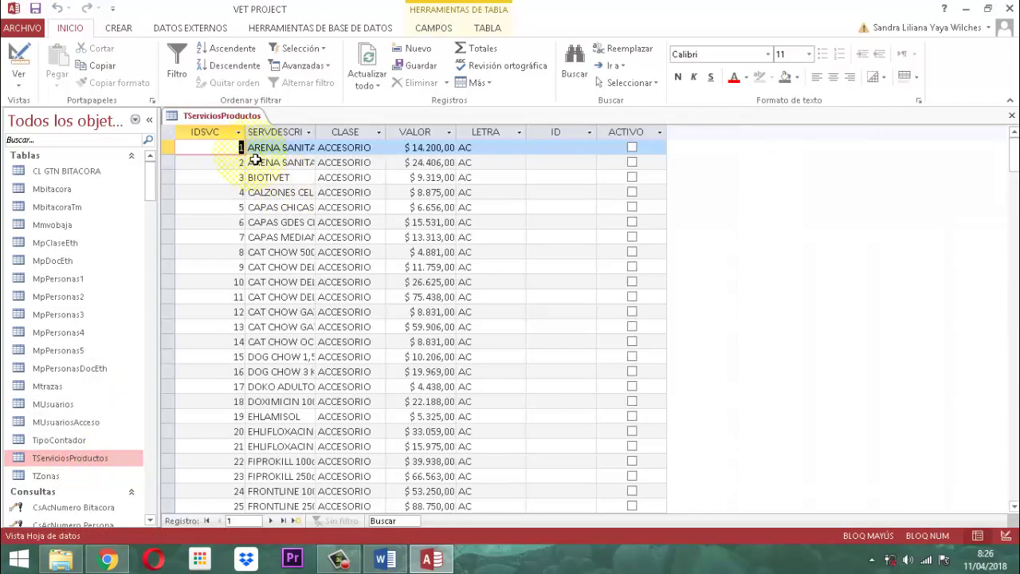
pyautogui.scroll(-20, 350, 182)
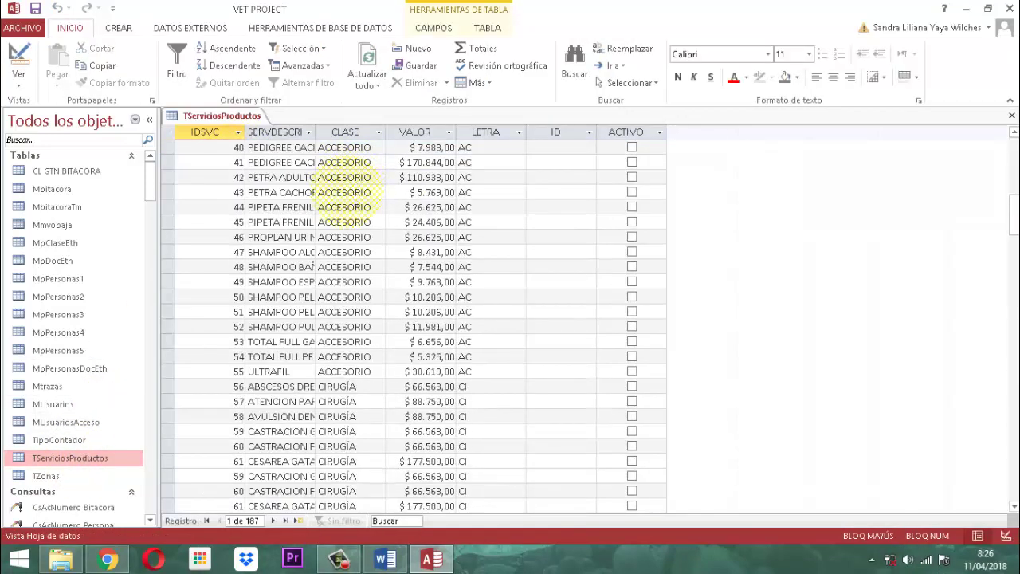
pyautogui.scroll(-13, 358, 243)
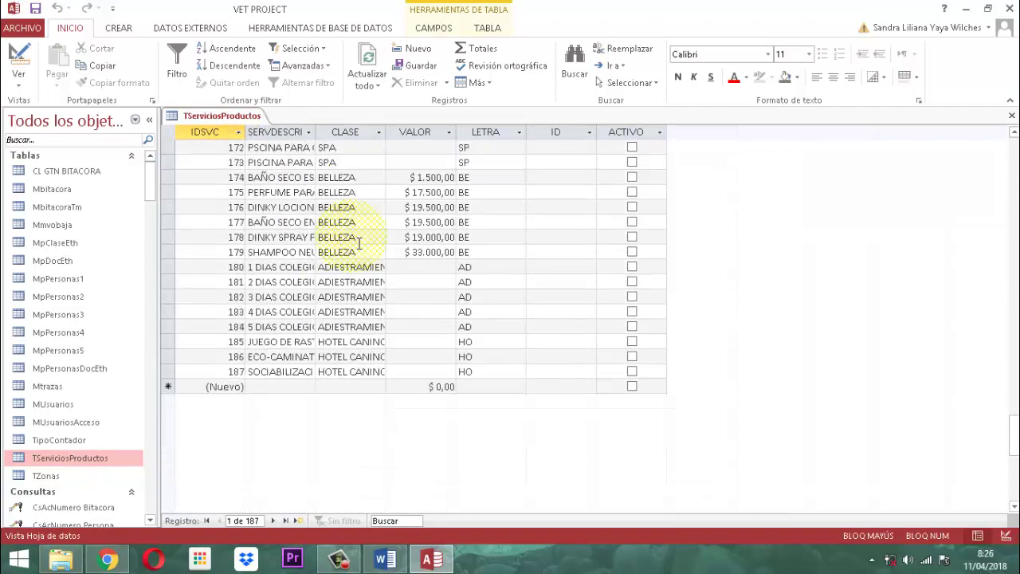
pyautogui.scroll(4, 350, 231)
pyautogui.scroll(20, 349, 227)
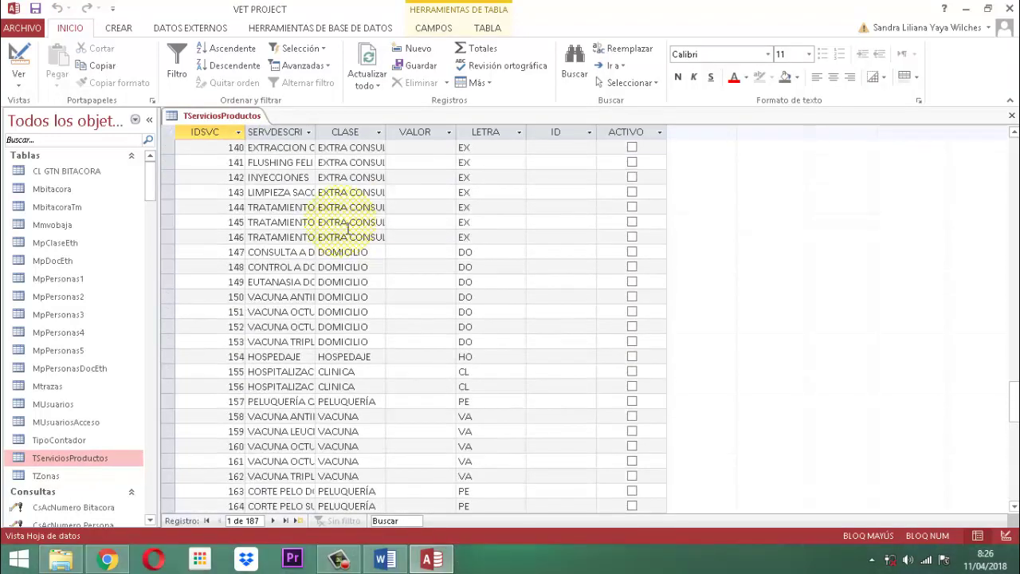
pyautogui.scroll(6, 342, 236)
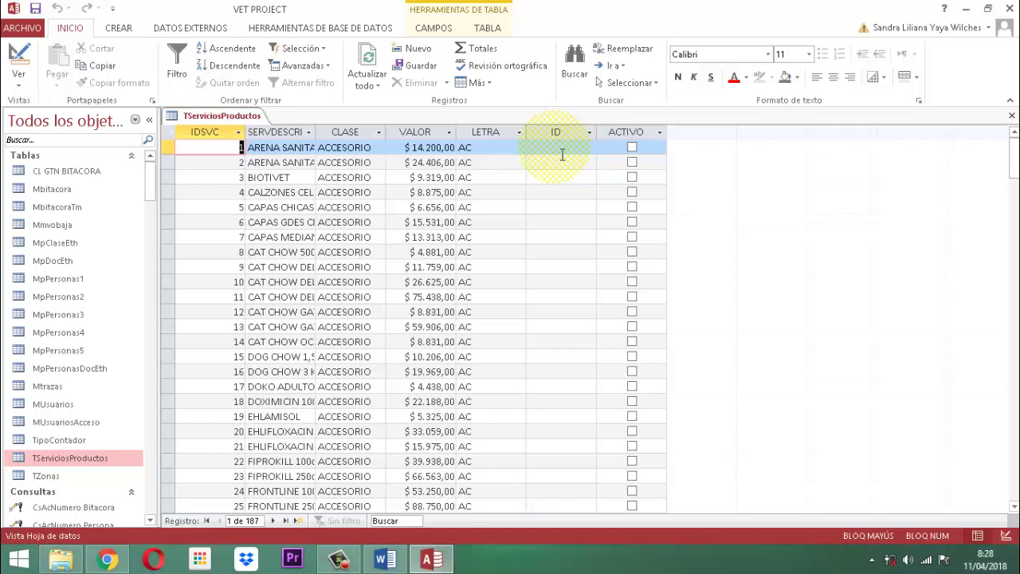
# Close the TServiciosProductos table, the Vet Project database and the DATA (D:) folder window
pyautogui.rightClick(225, 117)
pyautogui.click(267, 130)
pyautogui.rightClick(260, 116)
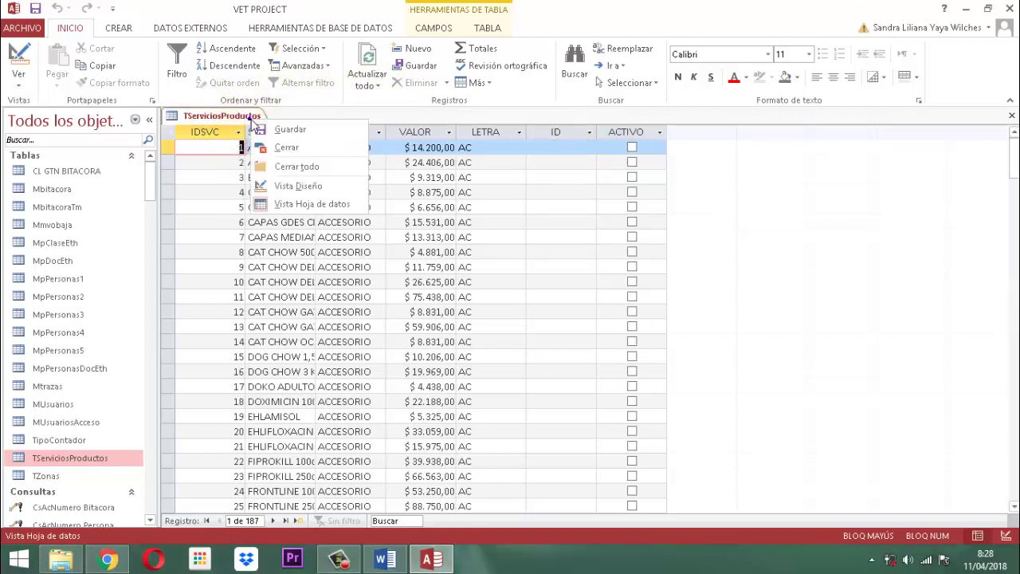
pyautogui.click(280, 146)
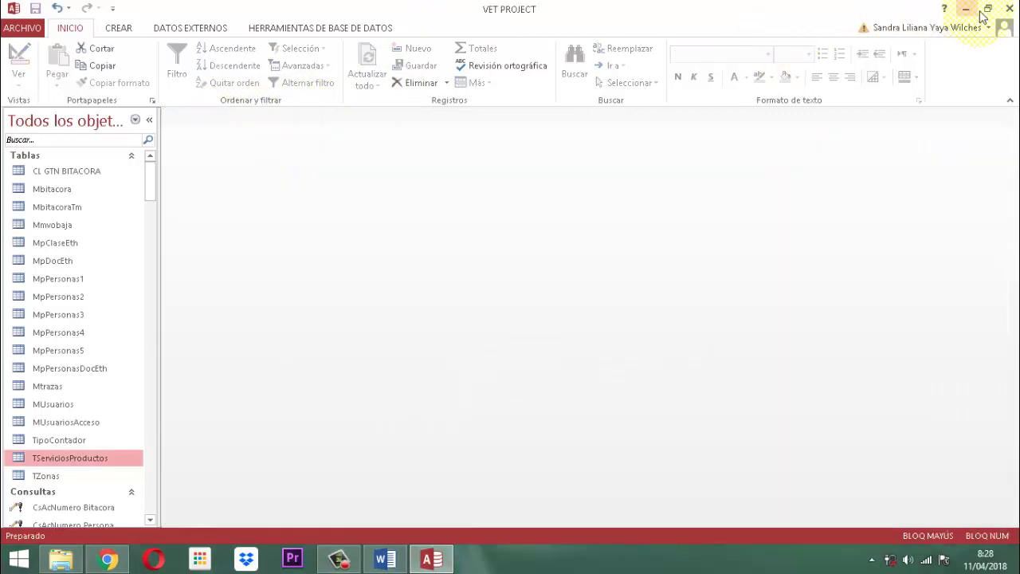
pyautogui.click(1009, 8)
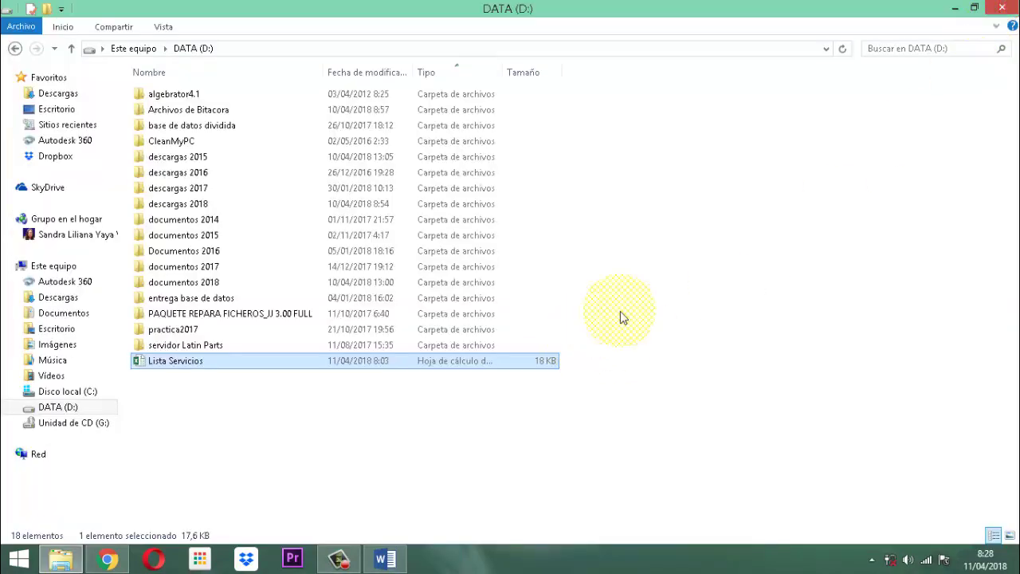
pyautogui.click(1003, 9)
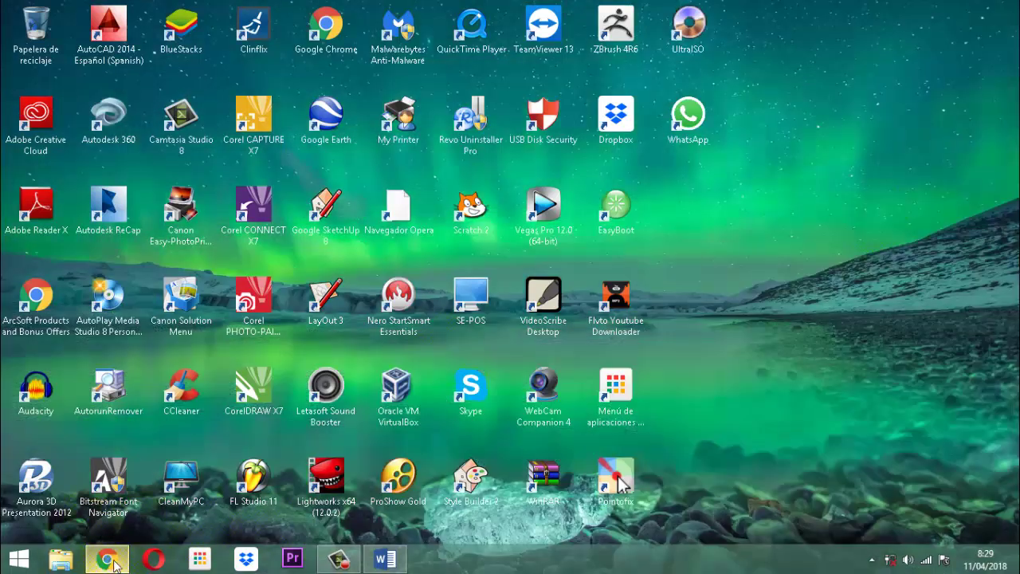
# Switch to Google Chrome, open the bookmarked infoyayatec.cf site and follow the QUIERO APRENDER link on its home page
pyautogui.click(114, 565)
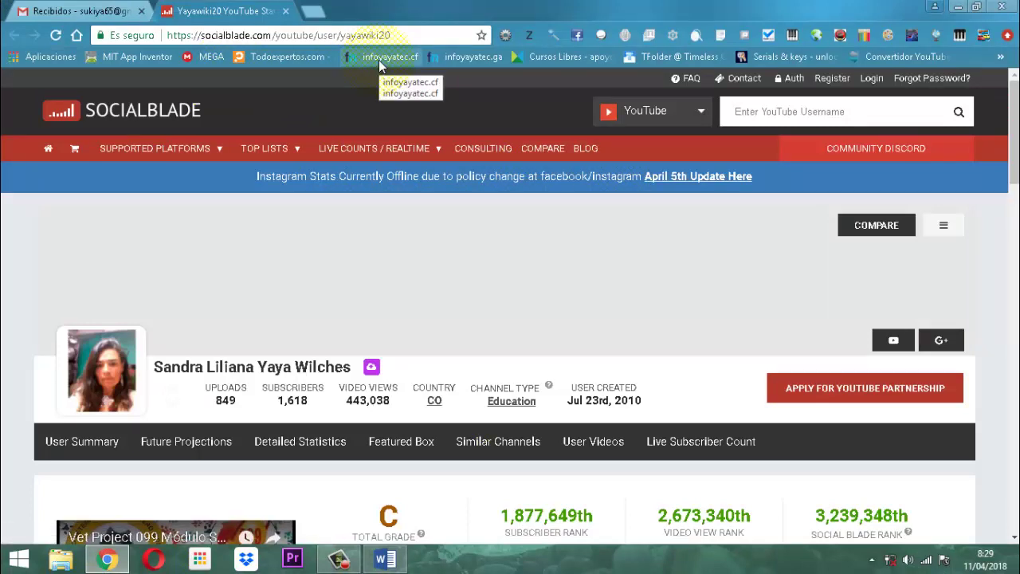
pyautogui.click(379, 62)
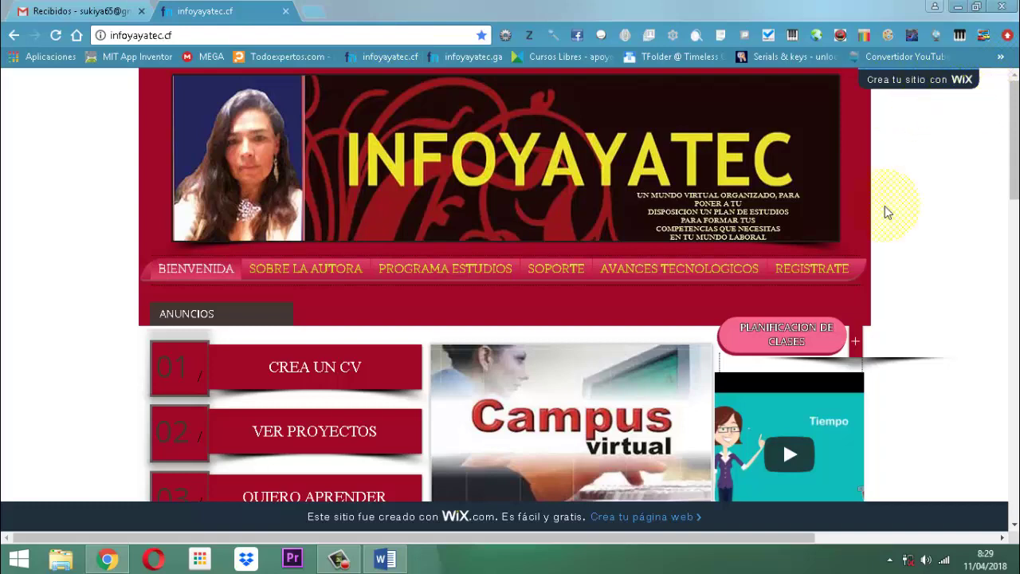
pyautogui.click(78, 285)
pyautogui.scroll(-5, 866, 341)
pyautogui.scroll(3, 375, 269)
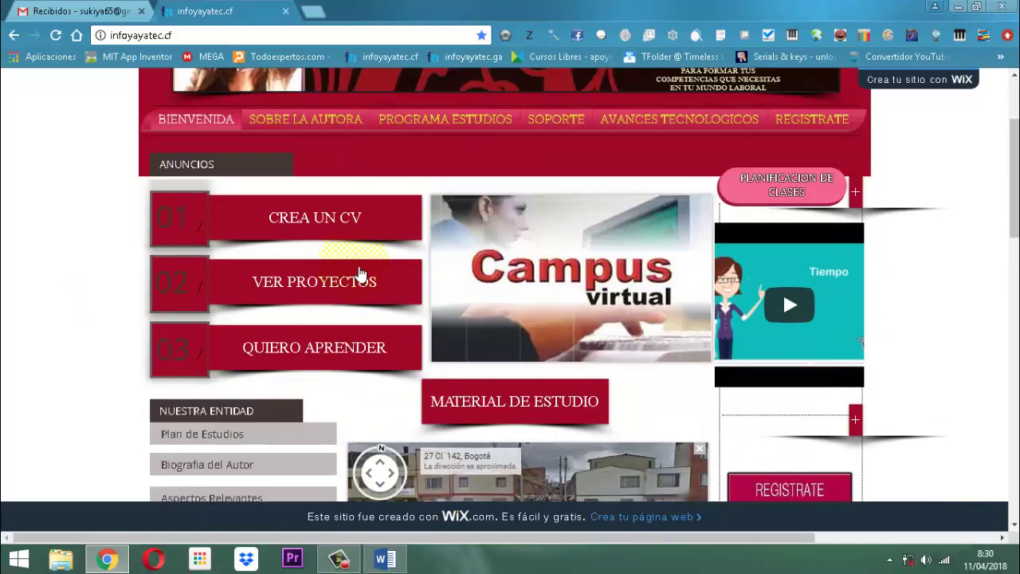
pyautogui.click(342, 349)
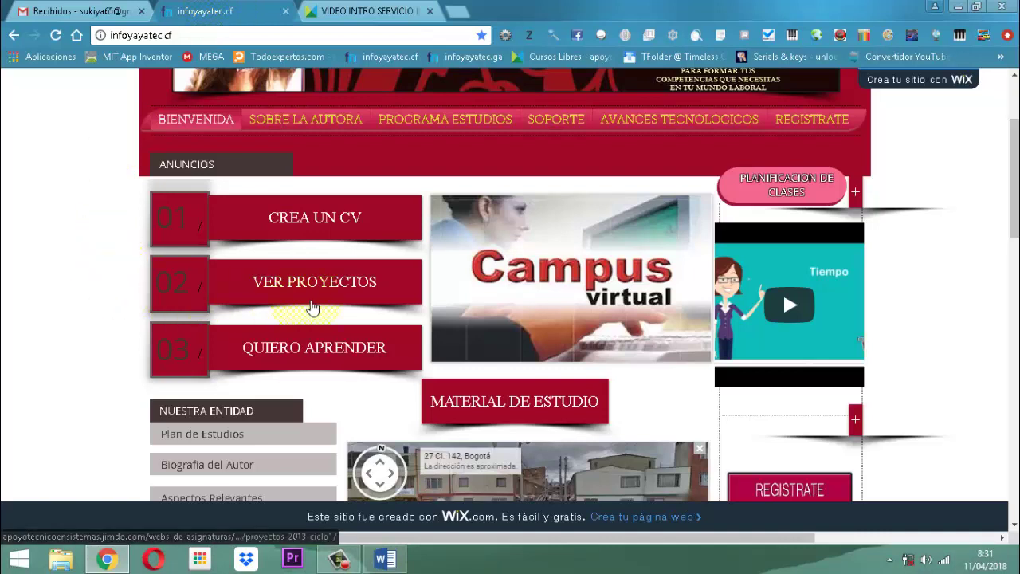
# Open the MATERIAL DE ESTUDIO page of infoyayatec.cf and look through the Semana 1 content down to the SEMANA 2 link
pyautogui.scroll(-2, 693, 307)
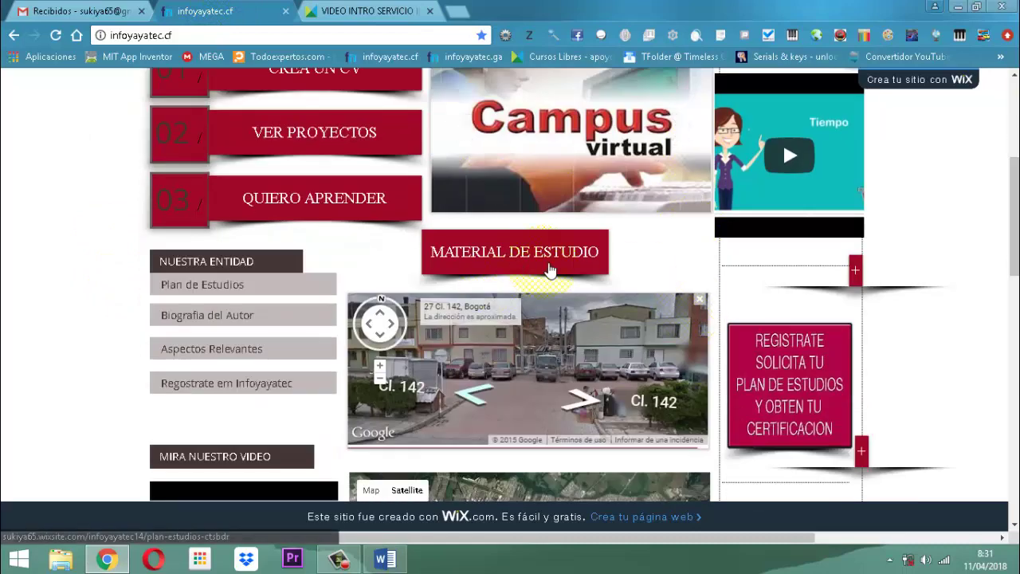
pyautogui.click(546, 253)
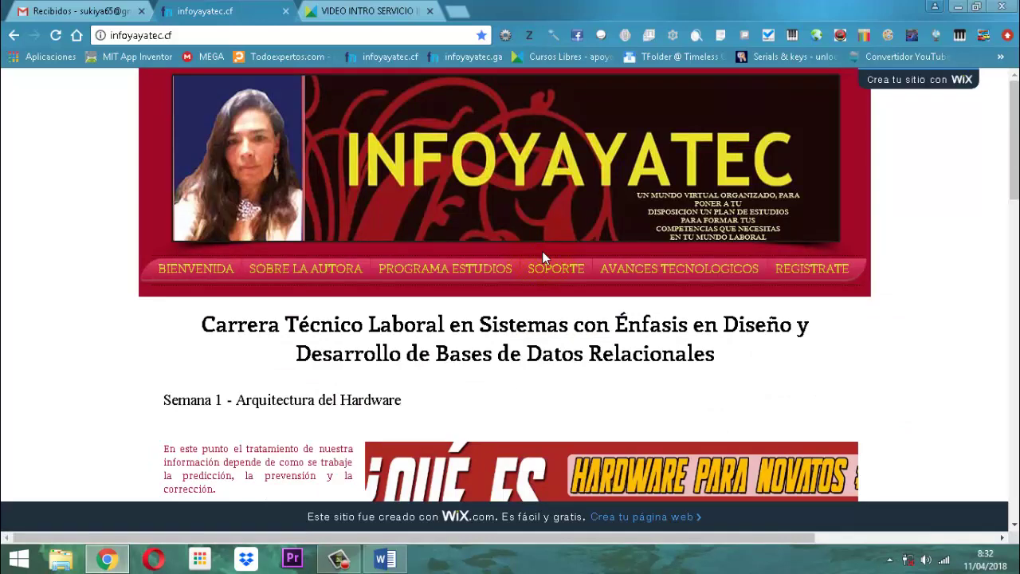
pyautogui.scroll(-2, 543, 257)
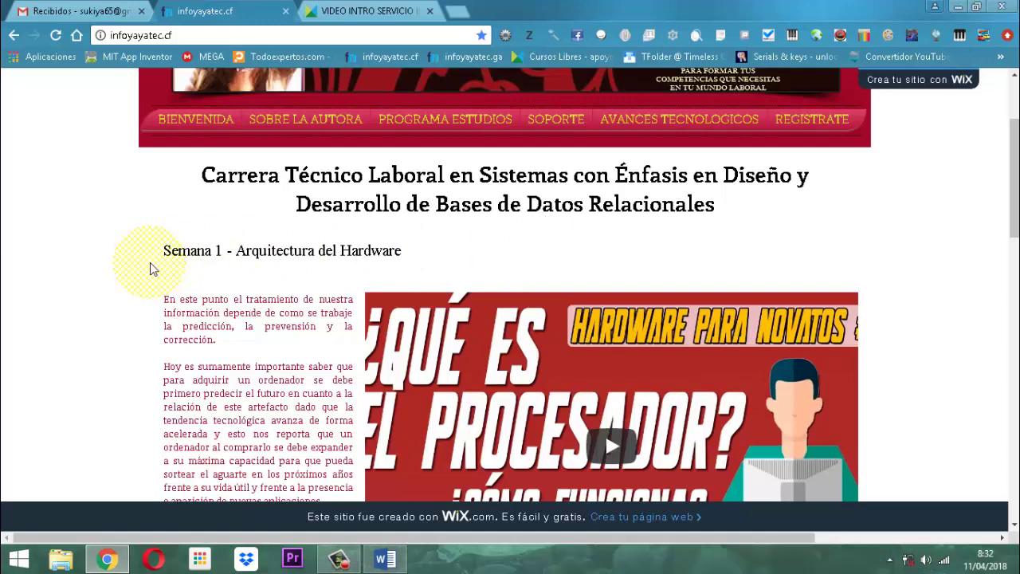
pyautogui.scroll(-3, 150, 264)
pyautogui.scroll(3, 150, 269)
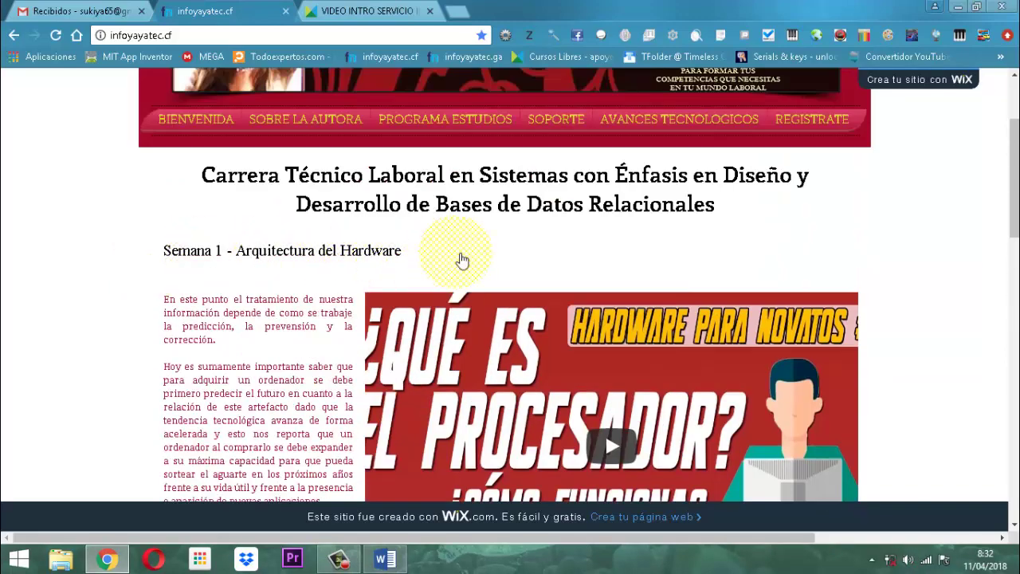
pyautogui.scroll(-10, 462, 260)
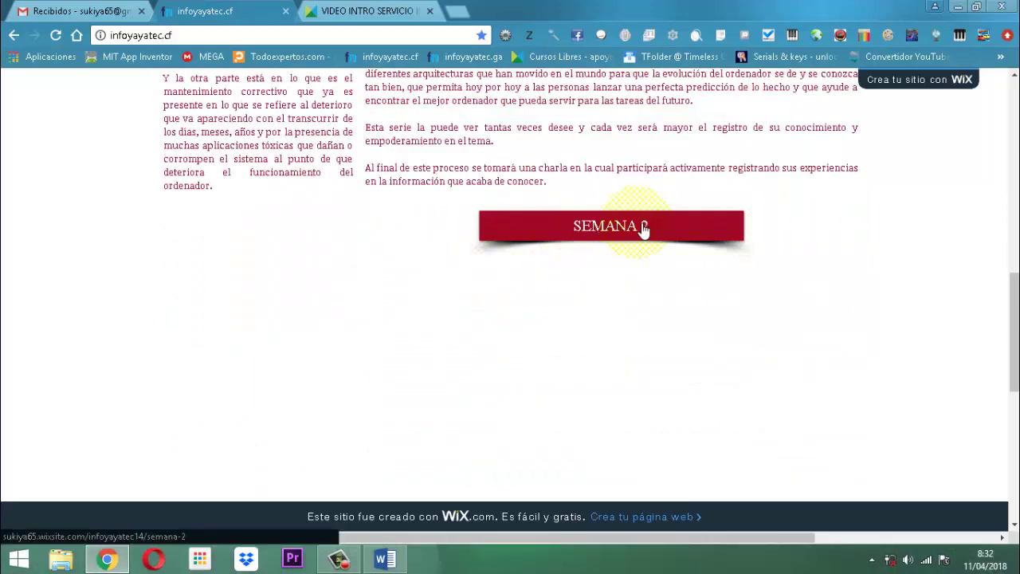
pyautogui.scroll(15, 507, 255)
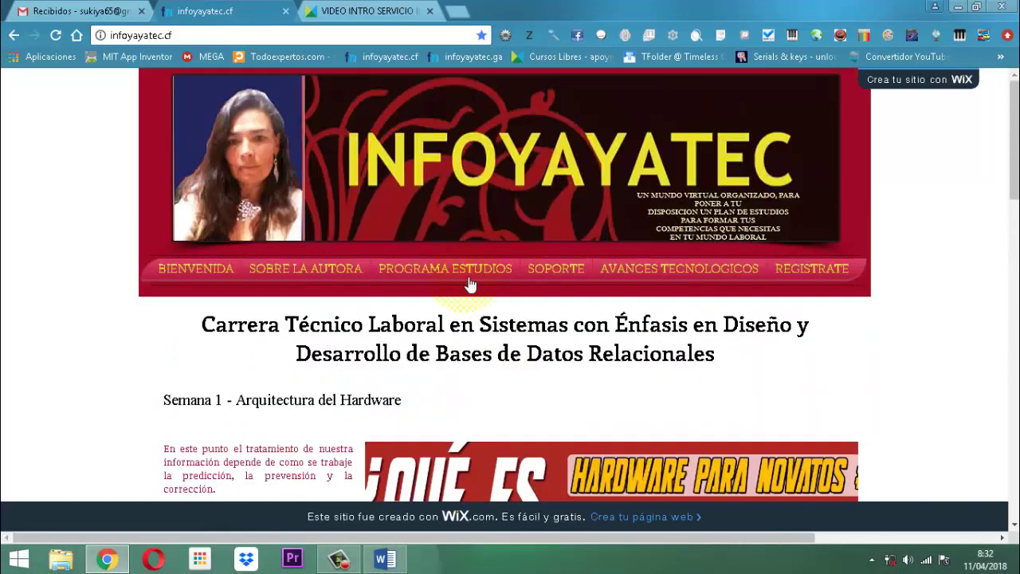
# Open the LENGUAJES PROGRAMACION page under PROGRAMA ESTUDIOS and review its PostgreSQL, C++, Java and Objetive C course sections
pyautogui.moveTo(447, 274)
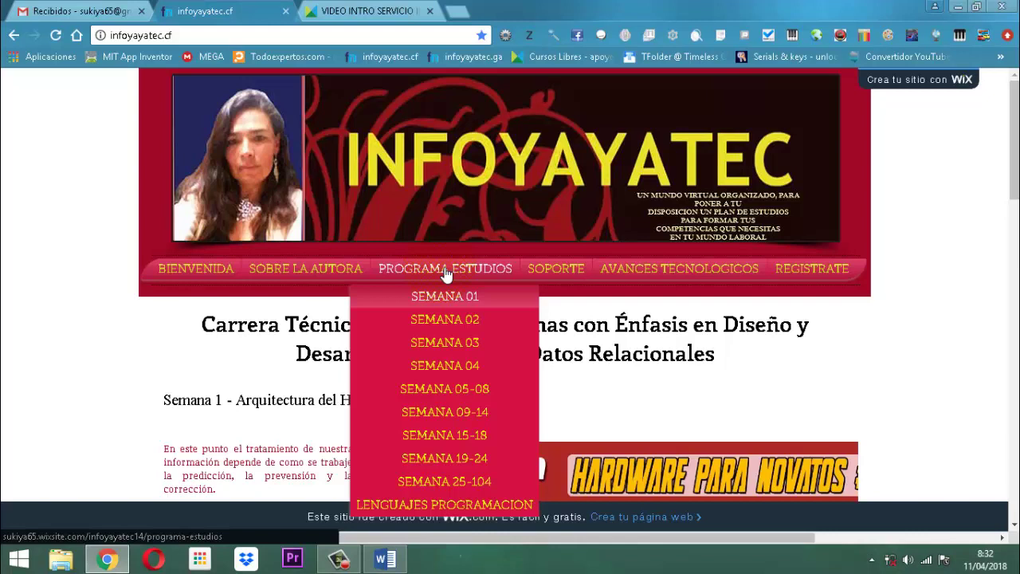
pyautogui.click(476, 507)
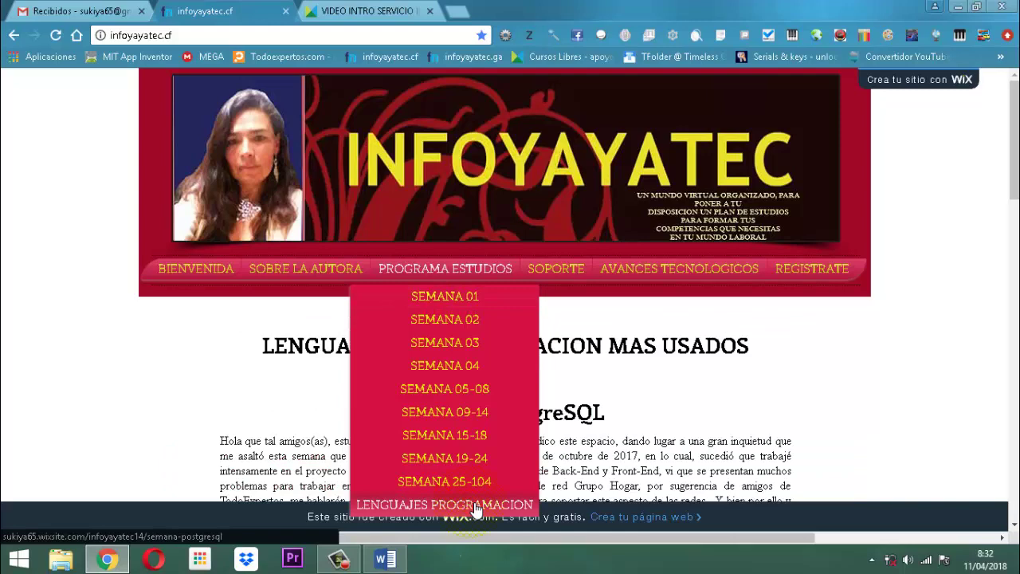
pyautogui.scroll(-3, 622, 419)
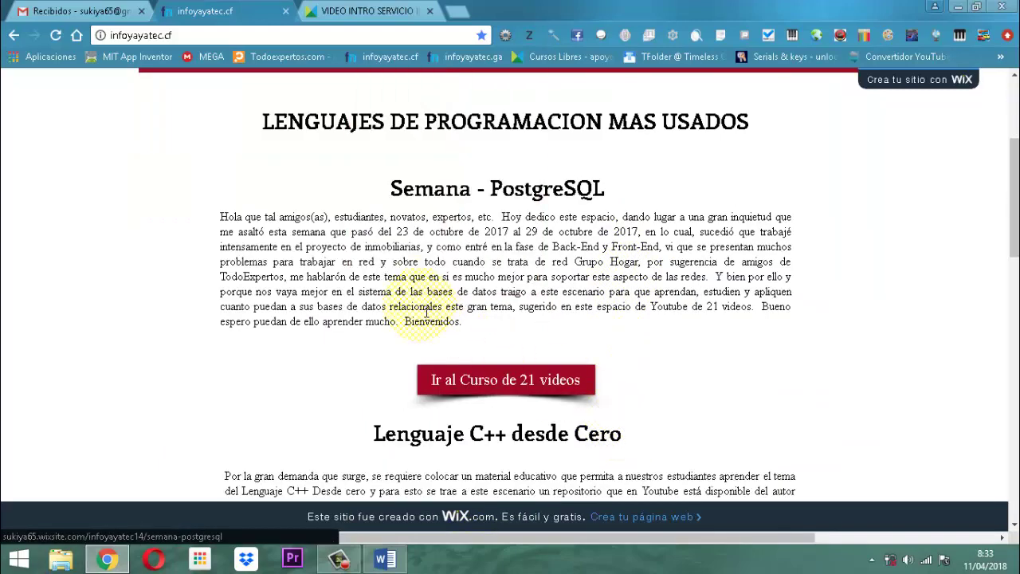
pyautogui.scroll(1, 546, 285)
pyautogui.scroll(-2, 550, 285)
pyautogui.scroll(1, 562, 285)
pyautogui.scroll(1, 562, 285)
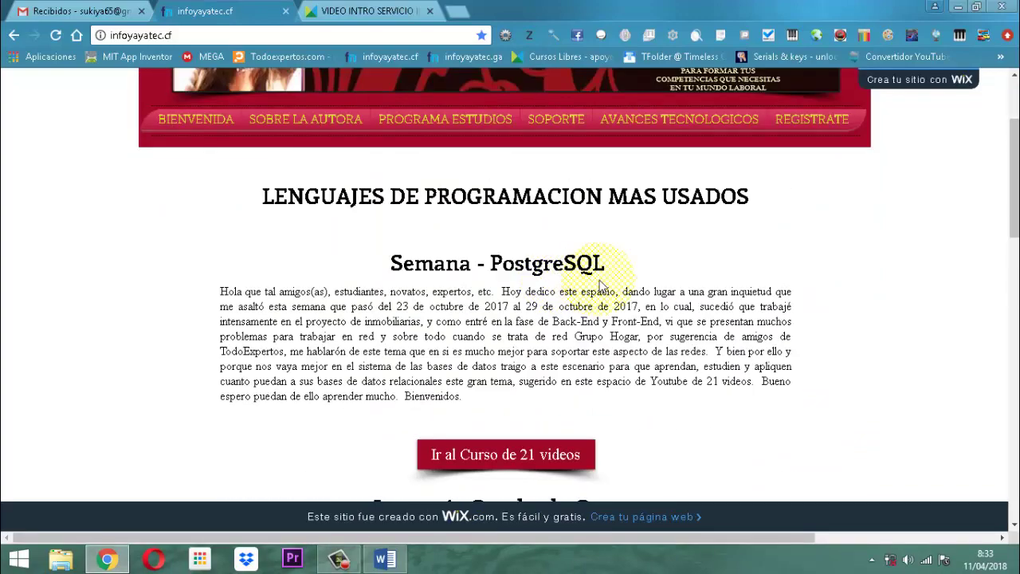
pyautogui.scroll(-1, 604, 286)
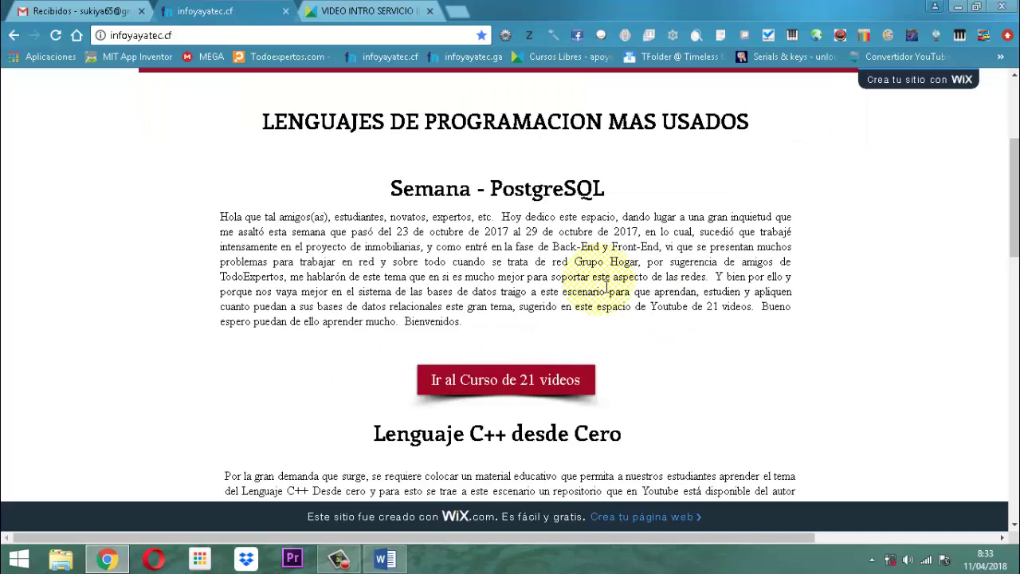
pyautogui.scroll(-2, 606, 286)
pyautogui.scroll(-2, 606, 285)
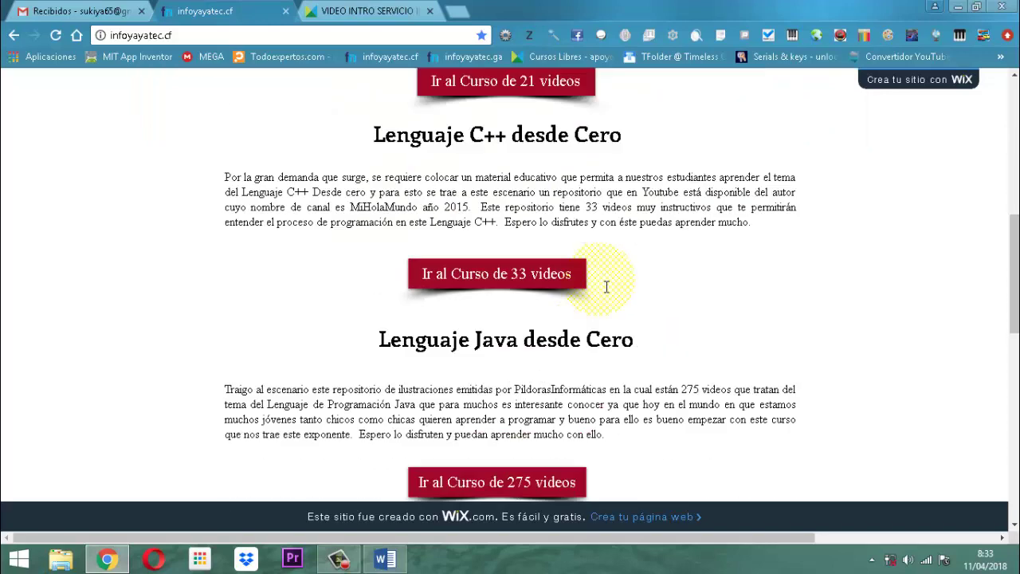
pyautogui.scroll(-2, 581, 323)
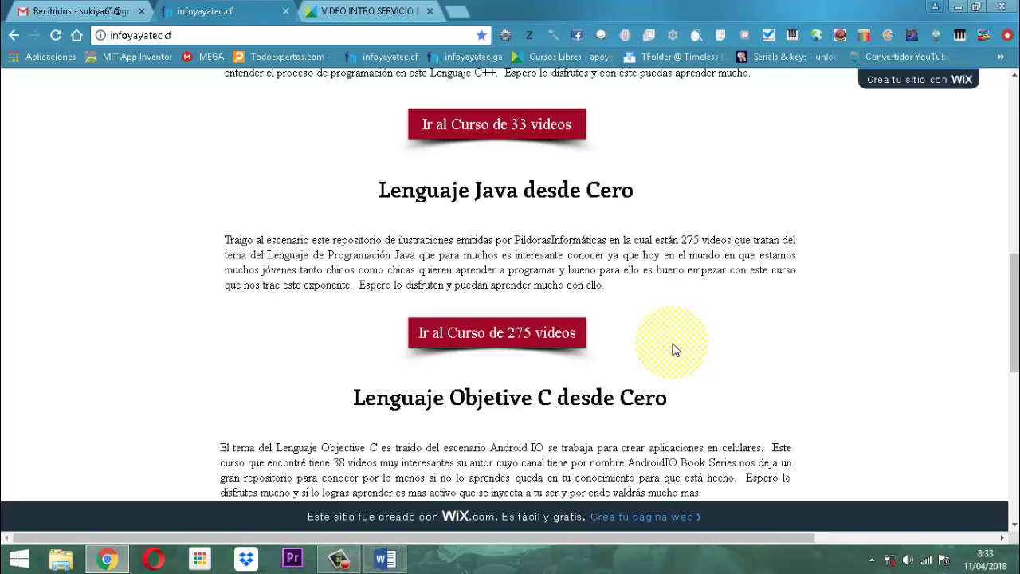
pyautogui.scroll(-4, 673, 349)
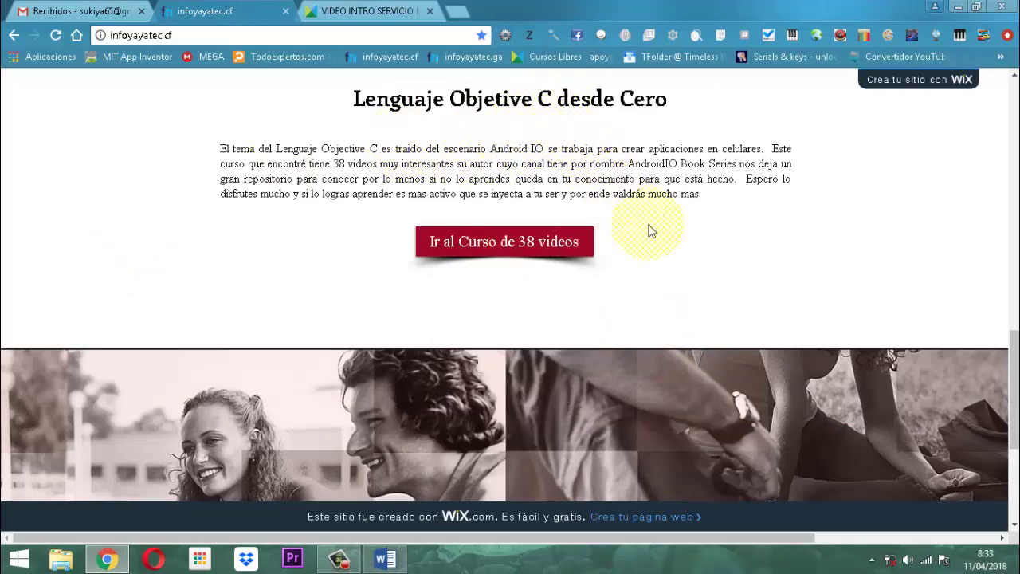
pyautogui.scroll(3, 558, 263)
pyautogui.scroll(10, 564, 258)
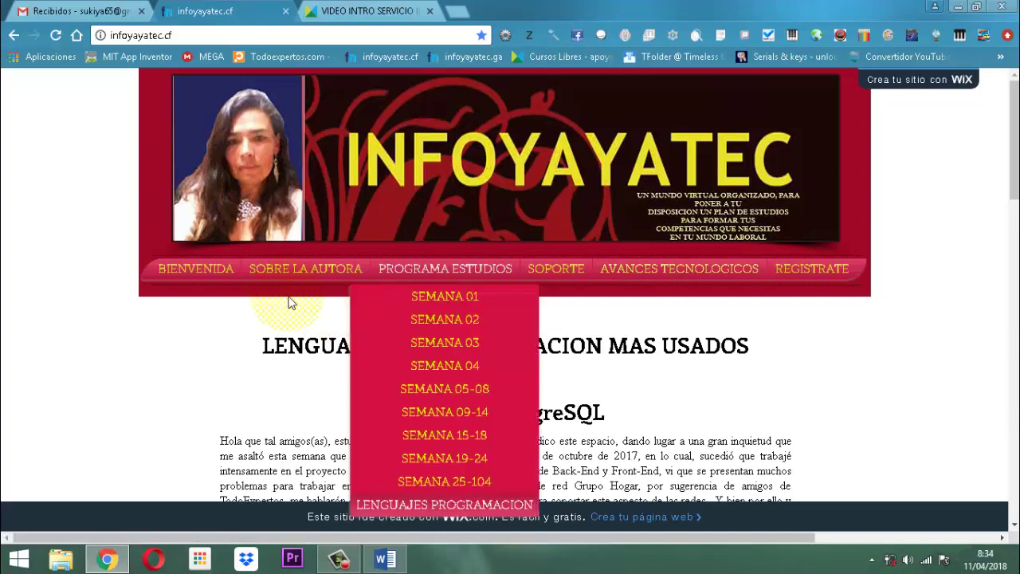
# Return to the BIENVENIDA page and look over its QUIERO APRENDER and MATERIAL DE ESTUDIO links
pyautogui.click(186, 268)
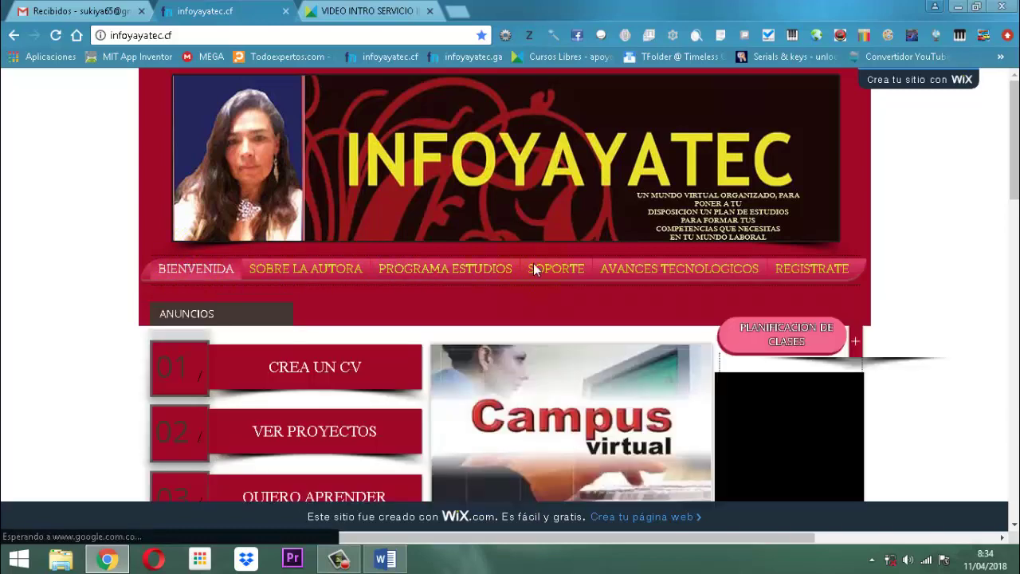
pyautogui.scroll(-5, 547, 274)
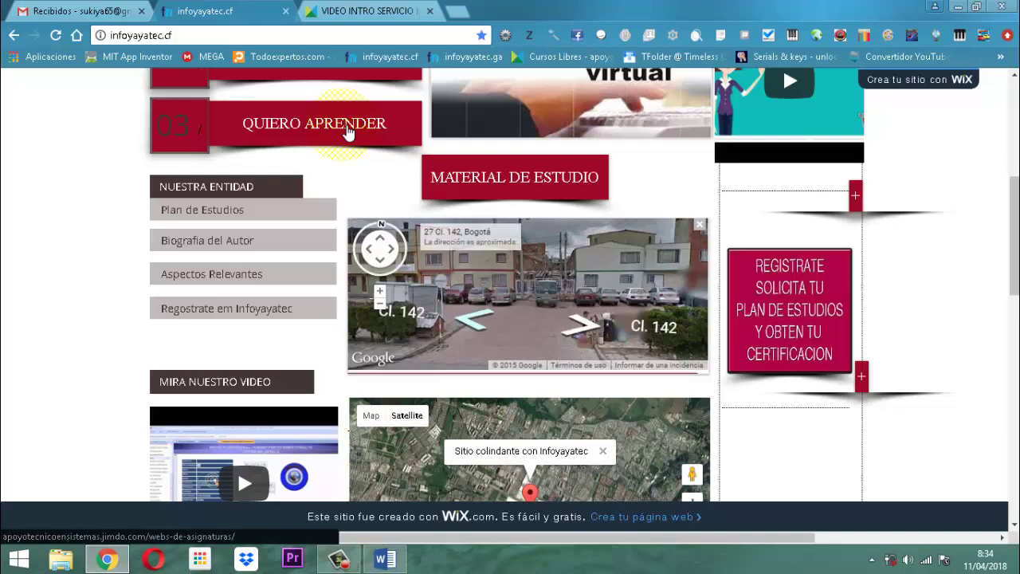
pyautogui.scroll(5, 346, 132)
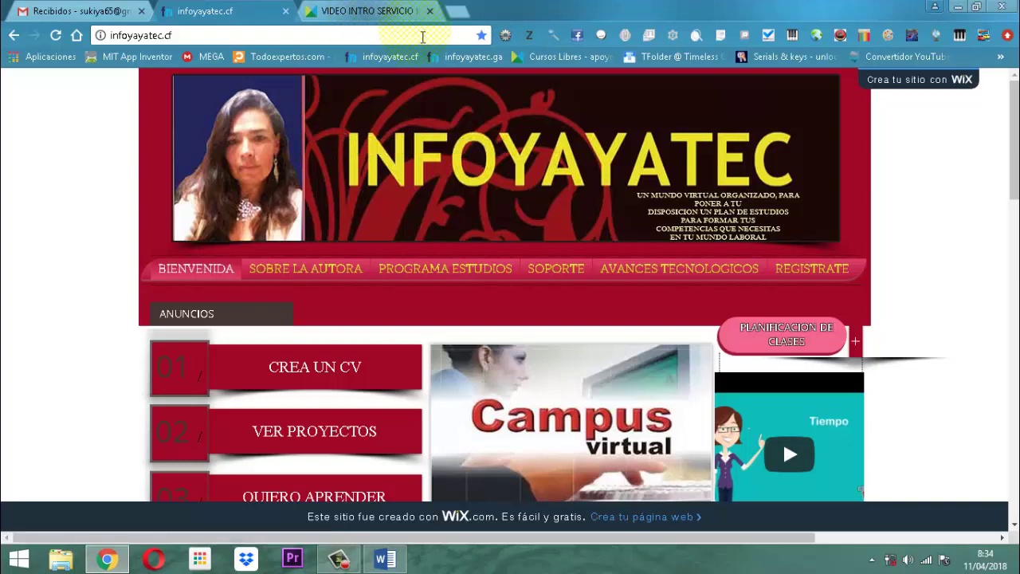
# Close the VIDEO INTRO SERVICIO and infoyayatec.cf pages and minimize the browser window
pyautogui.click(430, 11)
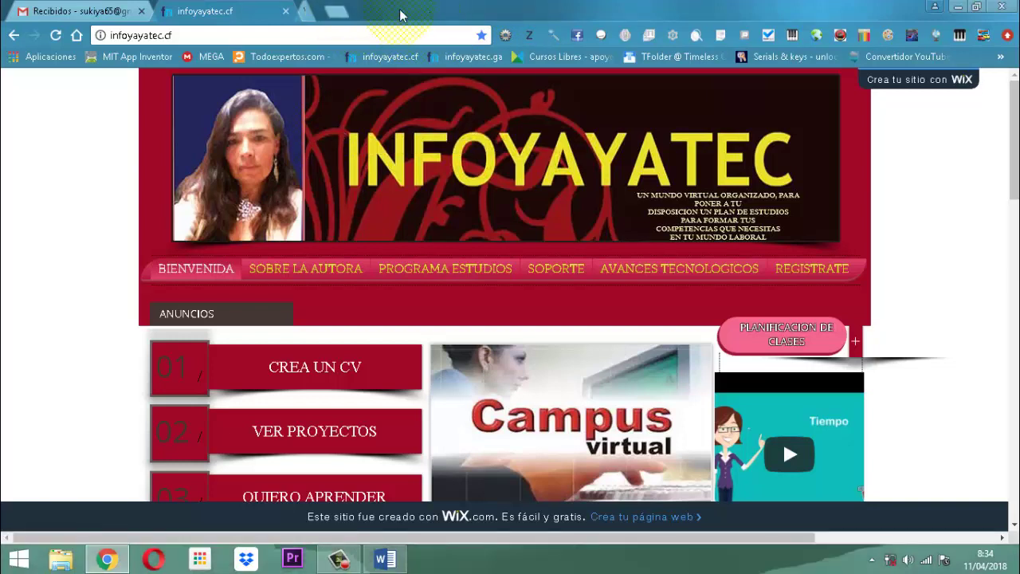
pyautogui.click(286, 12)
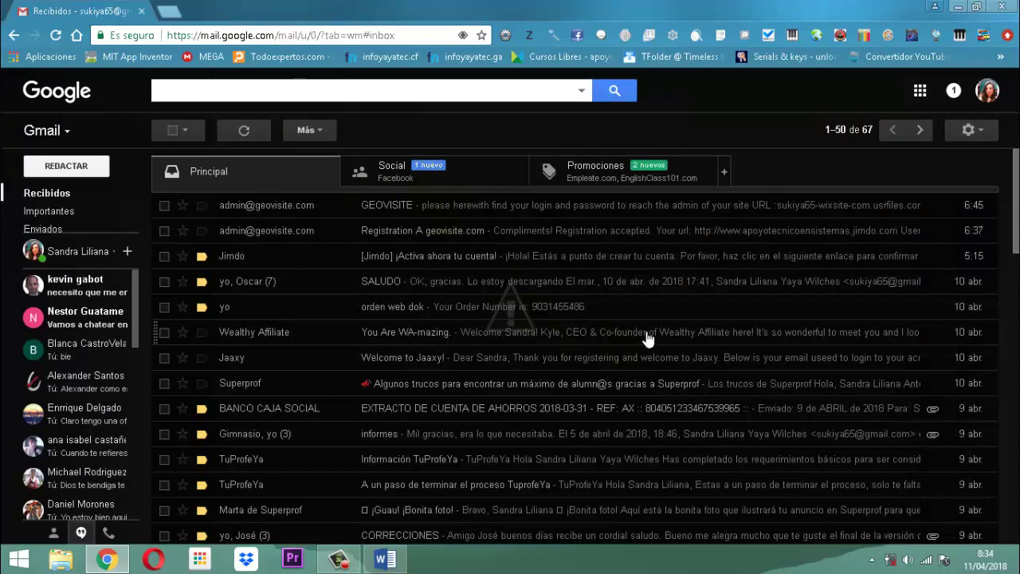
pyautogui.click(958, 8)
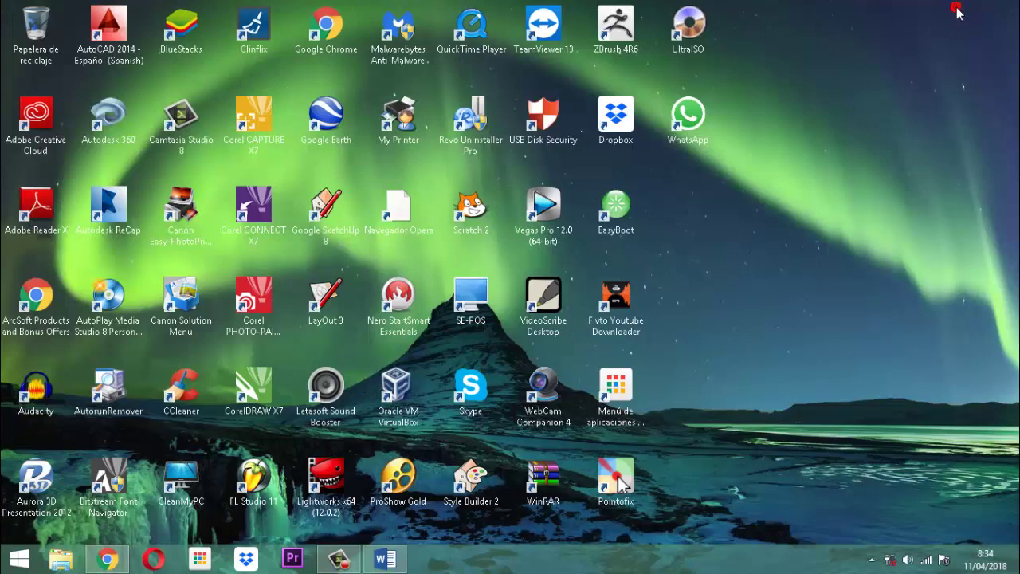